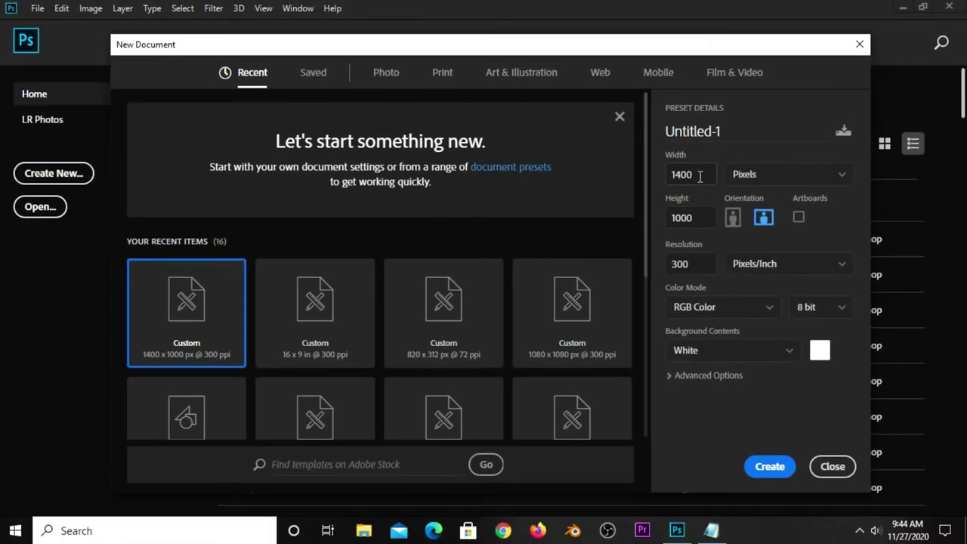
Create a new document with width 1400 px, height 1000 px and 300 ppi resolution
left_click(699, 176)
left_click(700, 218)
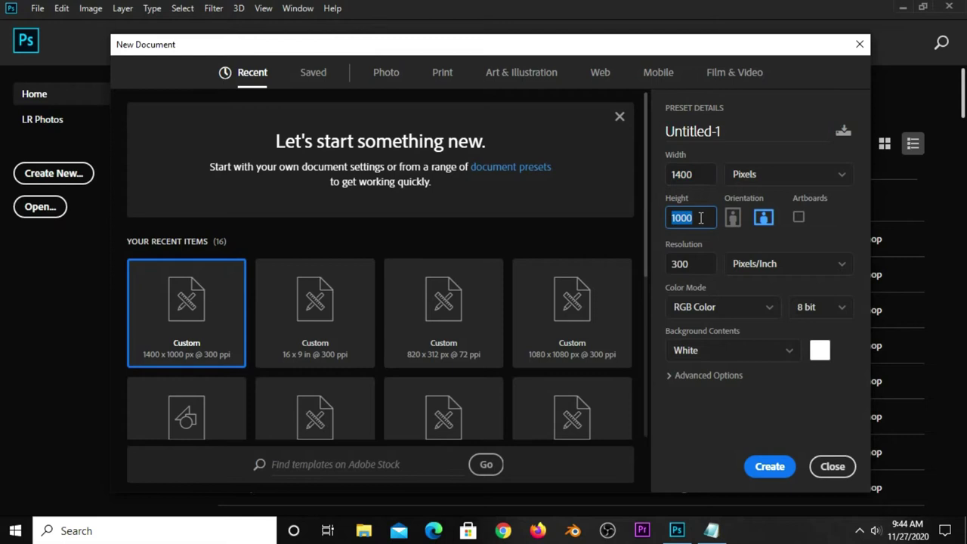
left_click(695, 259)
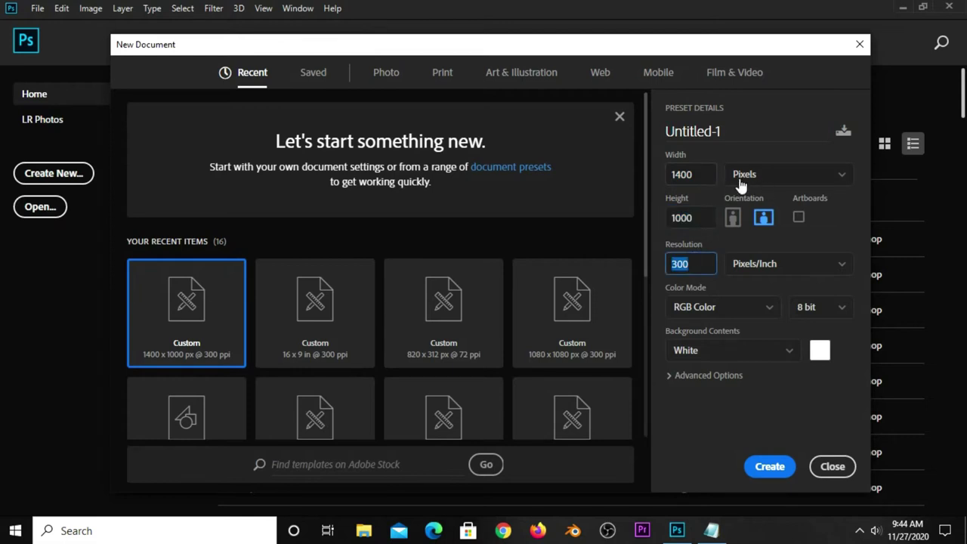
left_click(760, 466)
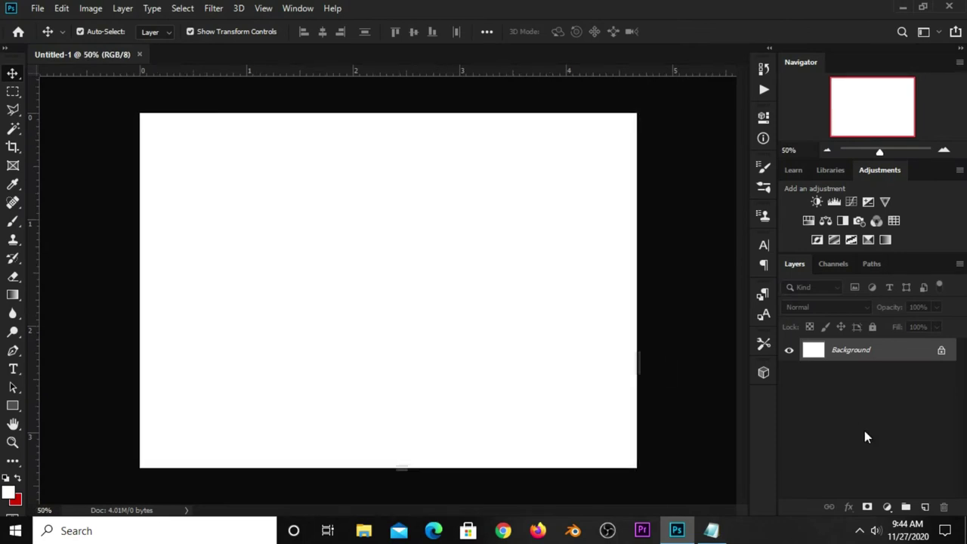
Add a Solid Color fill layer using hex c4a905 copied from the colour-code notes
left_click(886, 506)
left_click(867, 255)
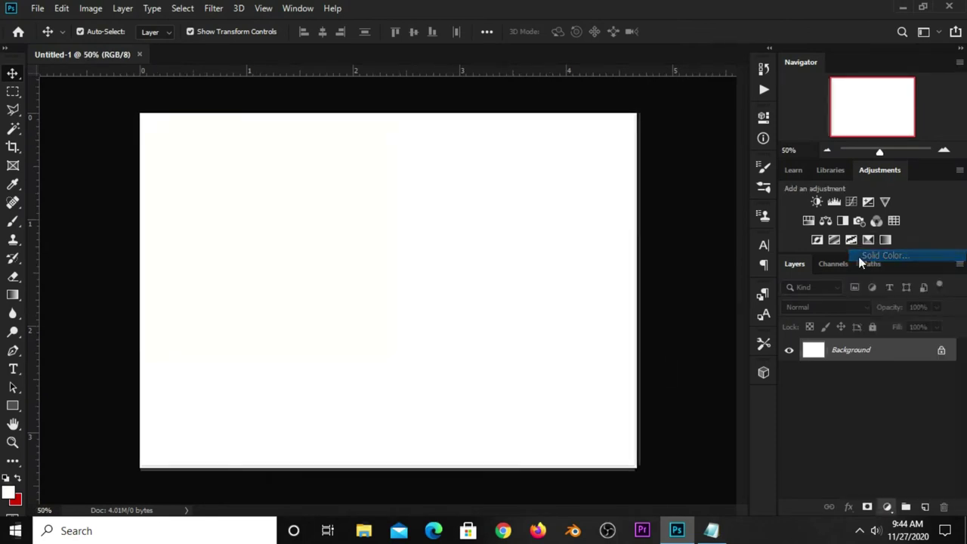
left_click(711, 530)
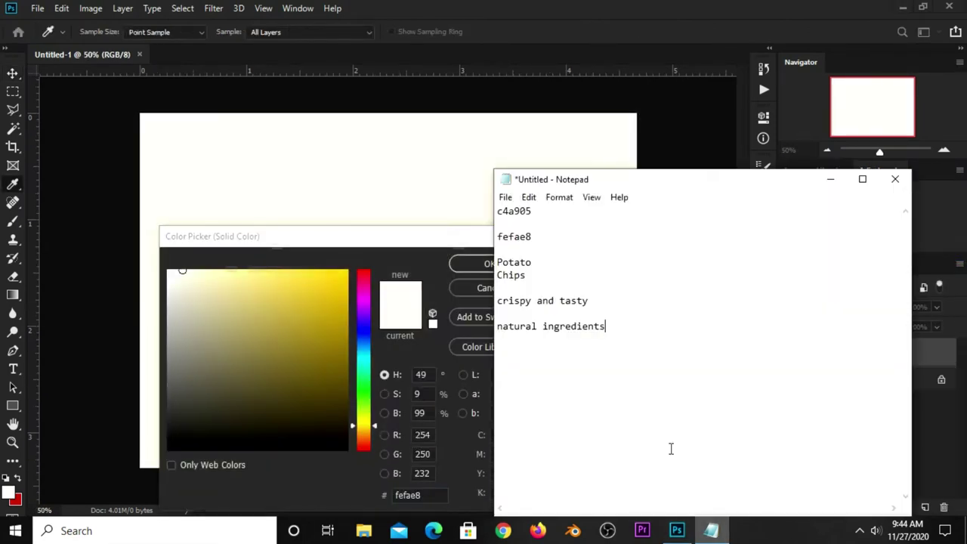
double_click(535, 215)
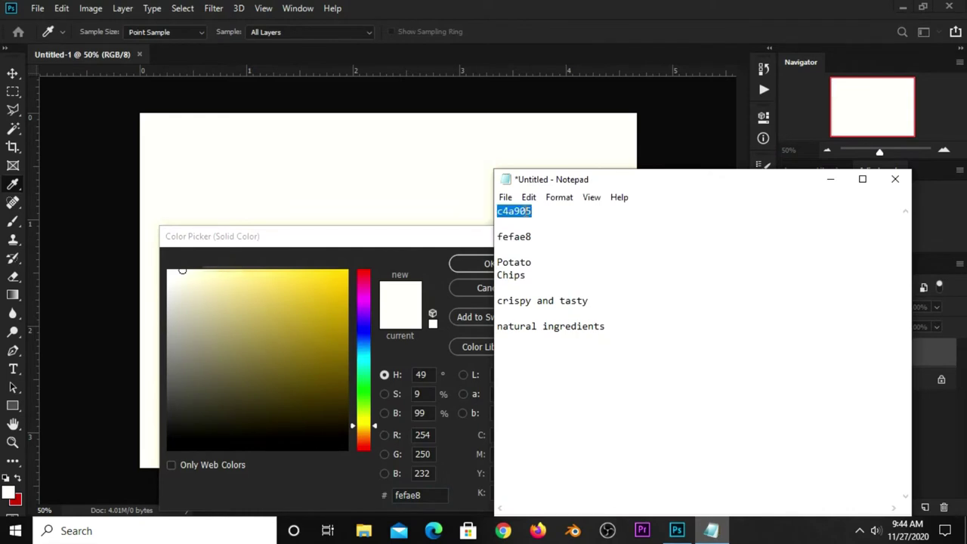
right_click(527, 212)
left_click(568, 257)
left_click(430, 492)
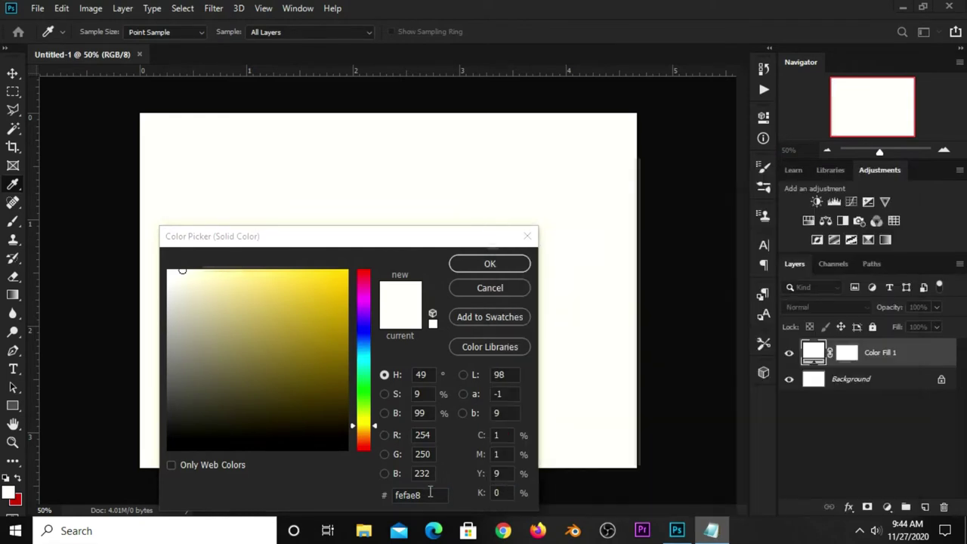
right_click(429, 493)
left_click(448, 356)
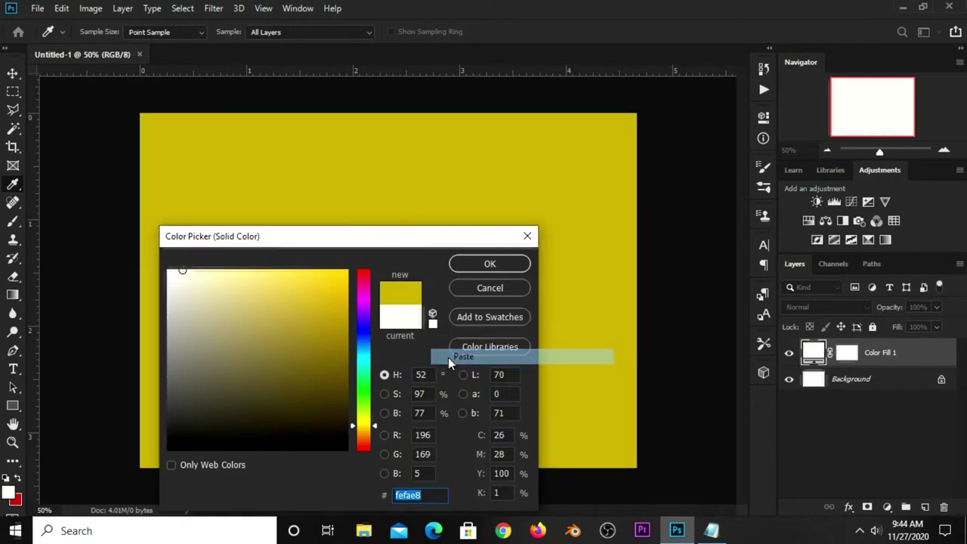
left_click(460, 265)
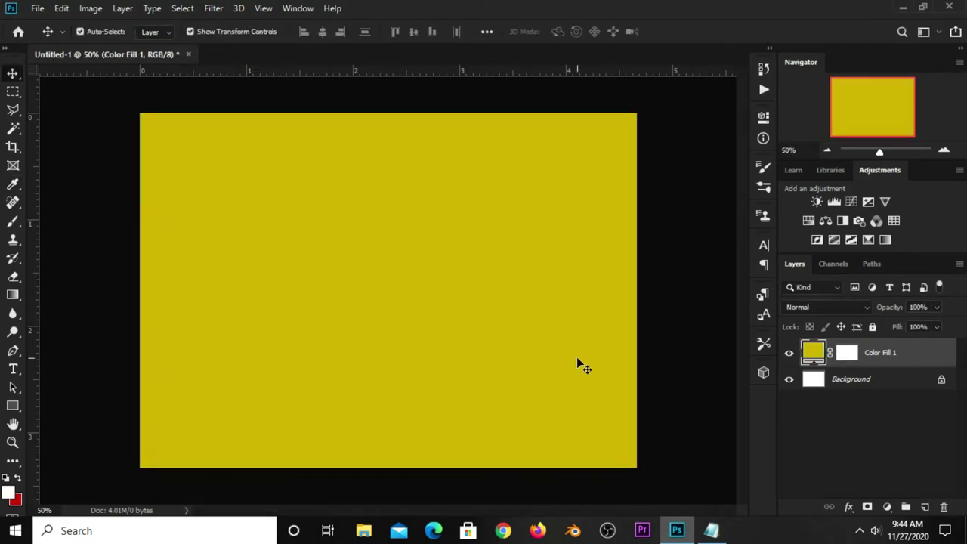
On a new layer, paint a soft near-white dab in the centre with a 1200 px brush
left_click(924, 508)
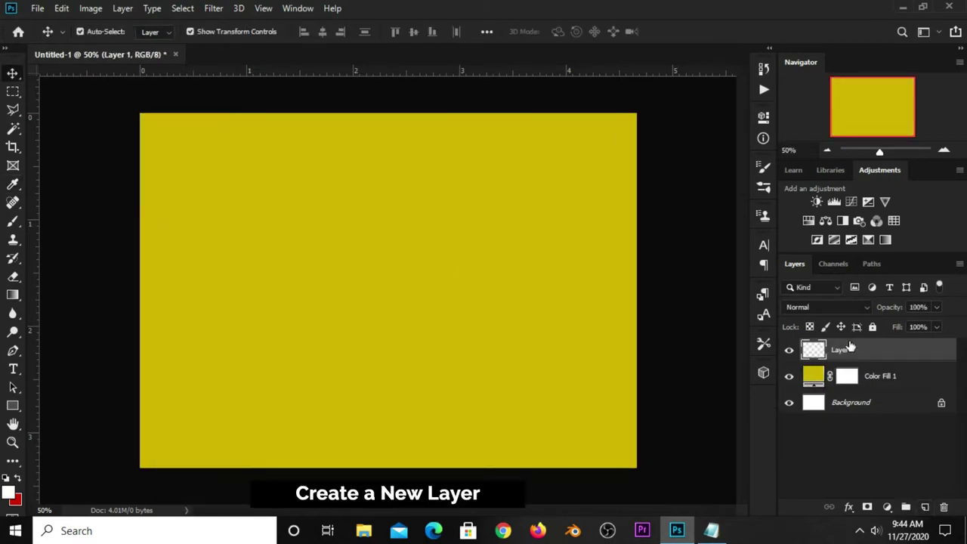
left_click(13, 221)
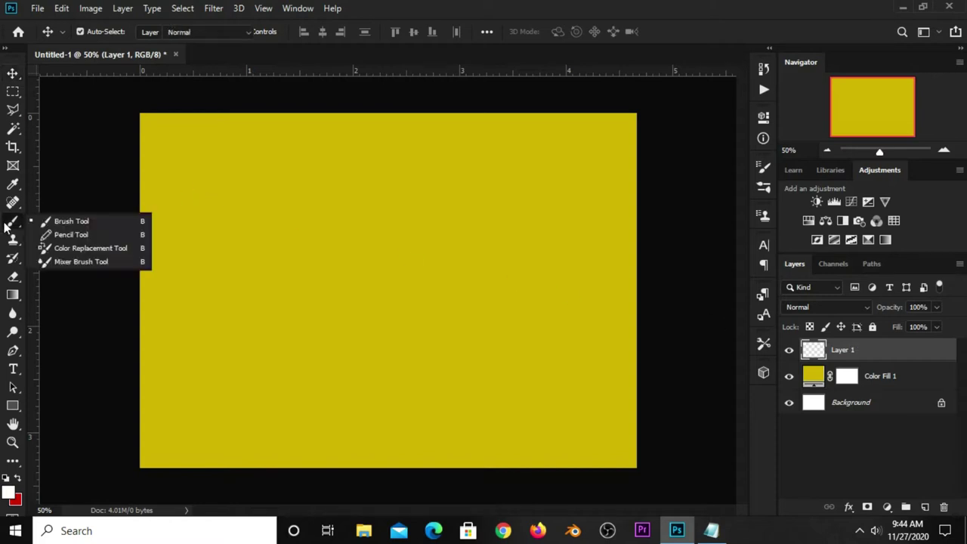
left_click(72, 220)
left_click(9, 493)
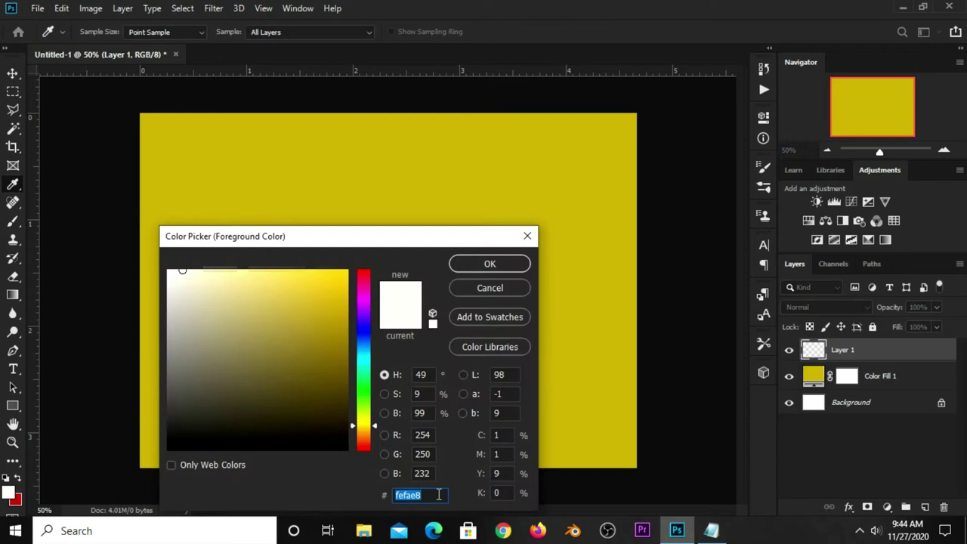
left_click(488, 264)
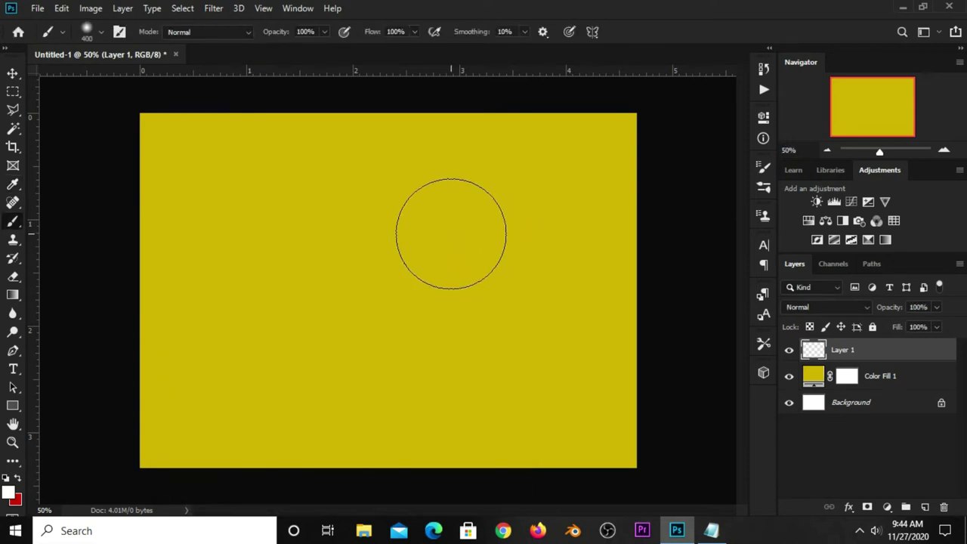
key("bracketright")
key("bracketright")
key("bracketright")
key("bracketright")
key("bracketright")
key("bracketright")
key("bracketright")
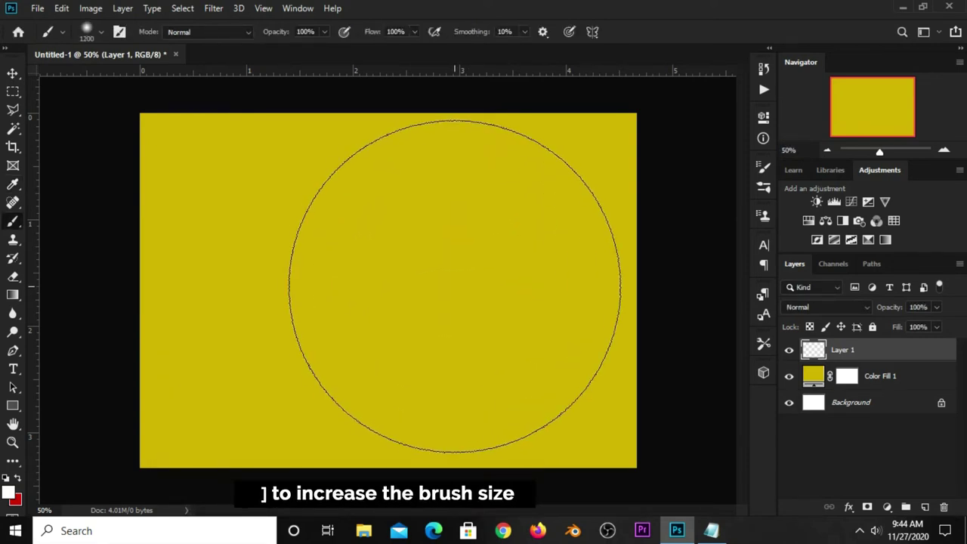
left_click(448, 287)
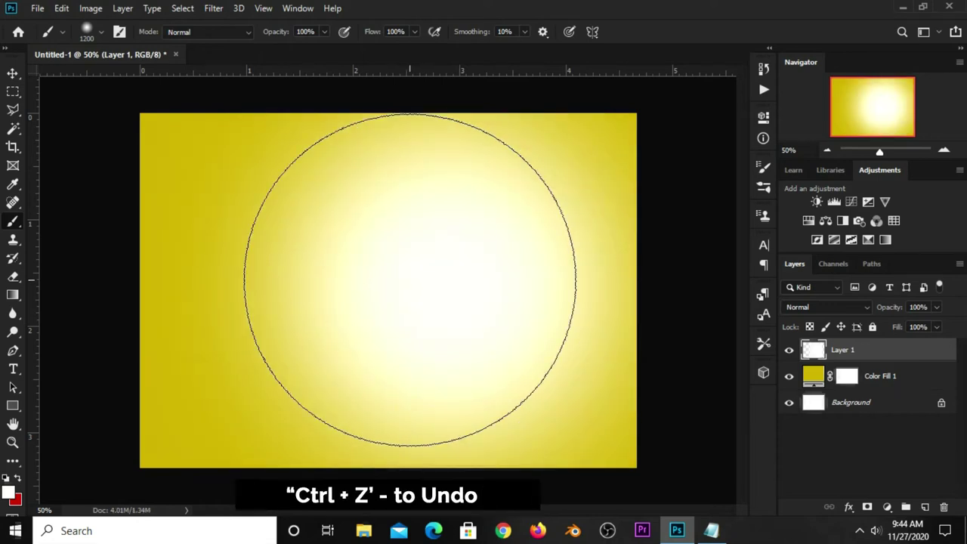
key("ctrl+z")
Set the glow layer's blend mode to Overlay at 100% opacity and compare it on/off
left_click(12, 73)
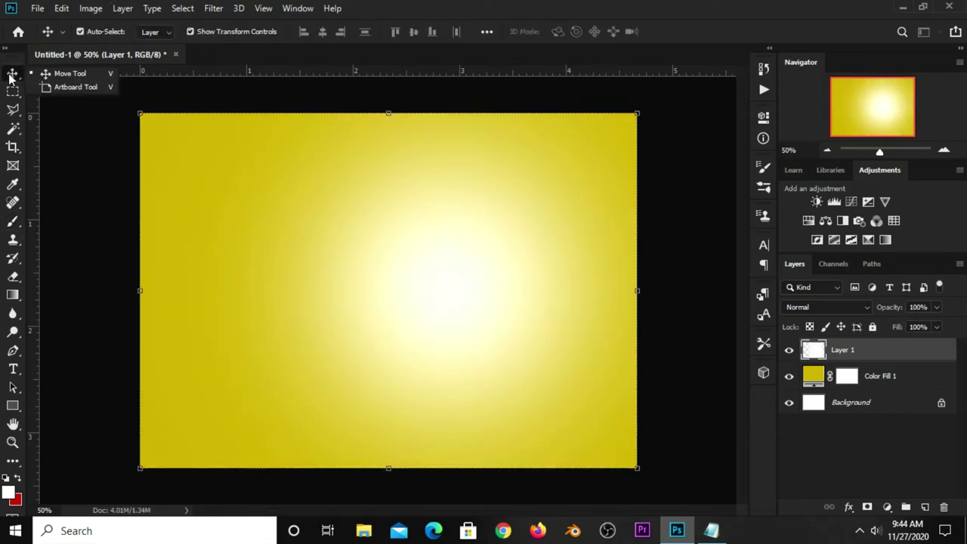
left_click(791, 309)
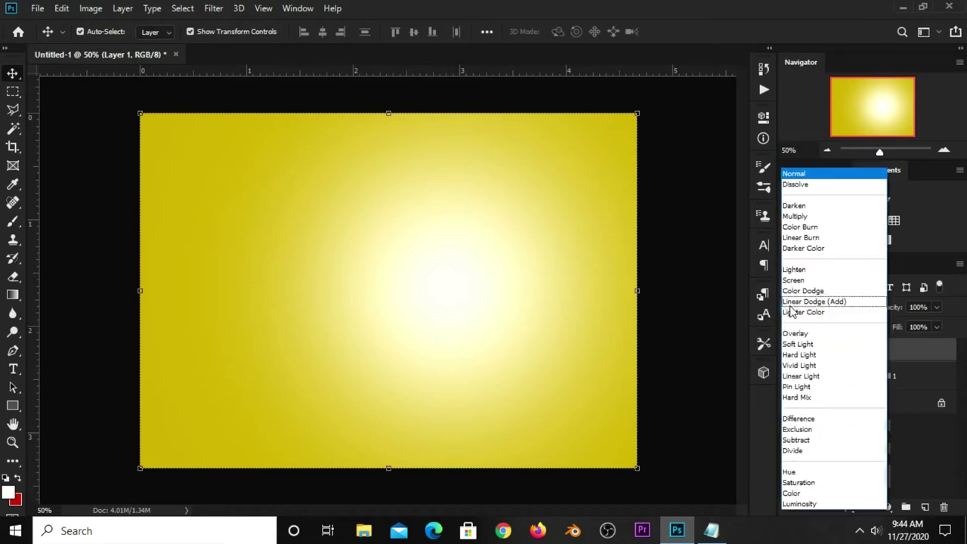
left_click(798, 335)
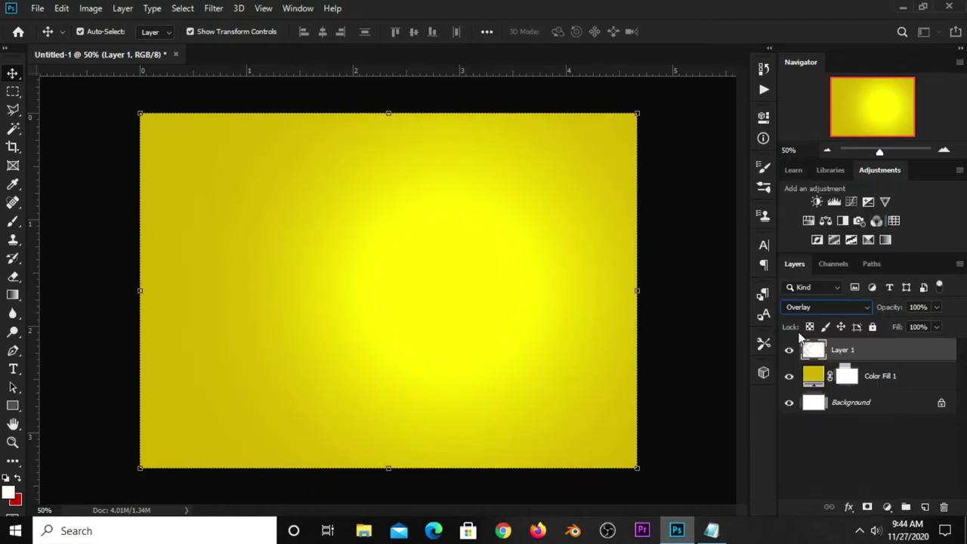
left_click(936, 308)
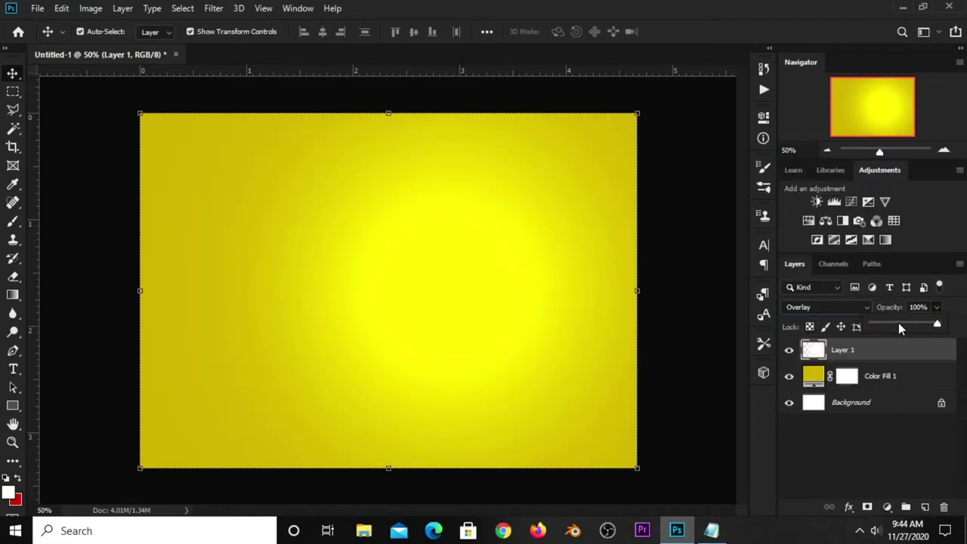
left_click(796, 355)
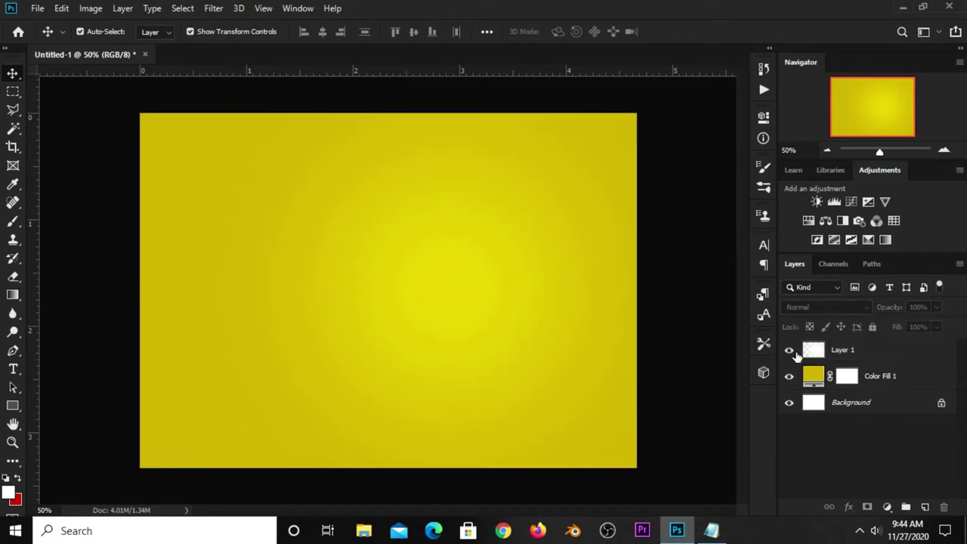
left_click(790, 351)
Copy the bokeh layer from chips resources.psd and paste it into Untitled-1
left_click(42, 12)
mouse_move(64, 92)
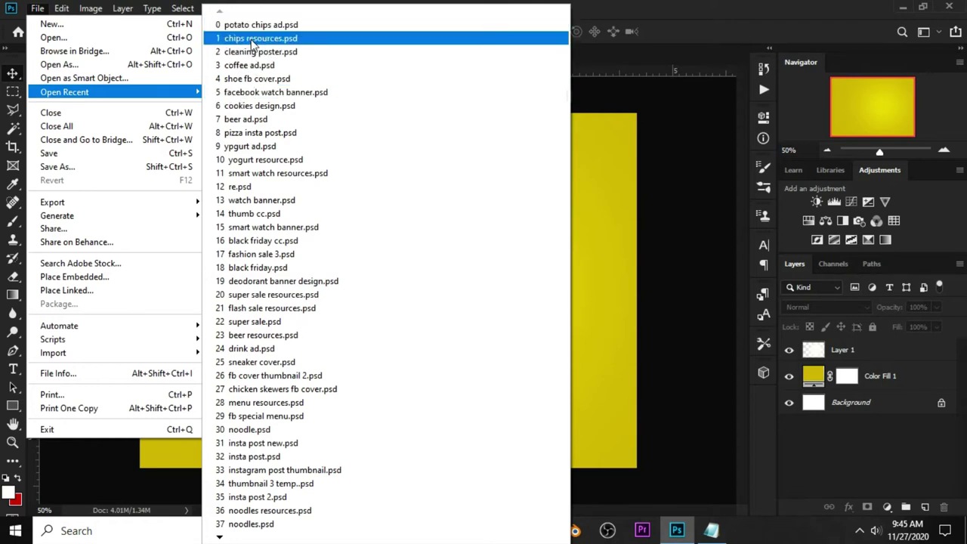
left_click(255, 39)
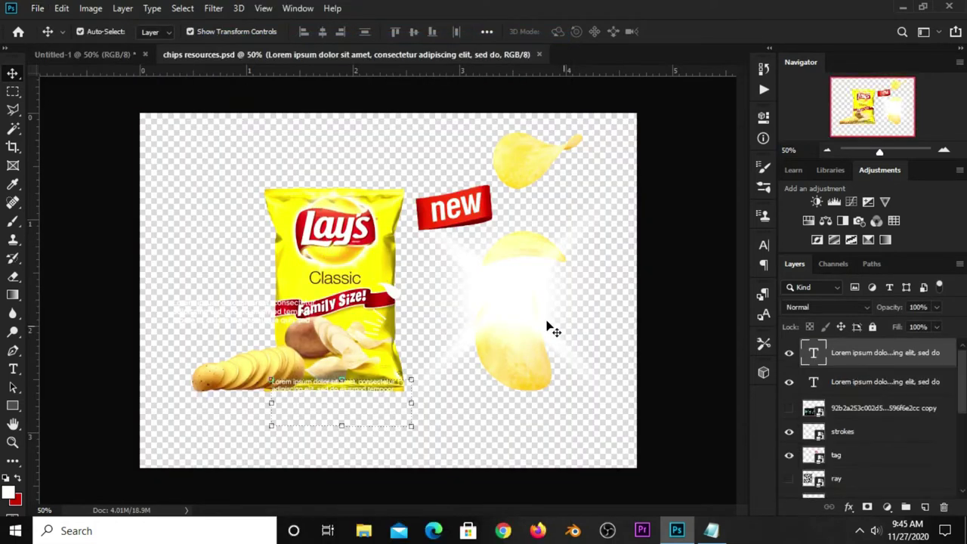
left_click(789, 409)
left_click(330, 374)
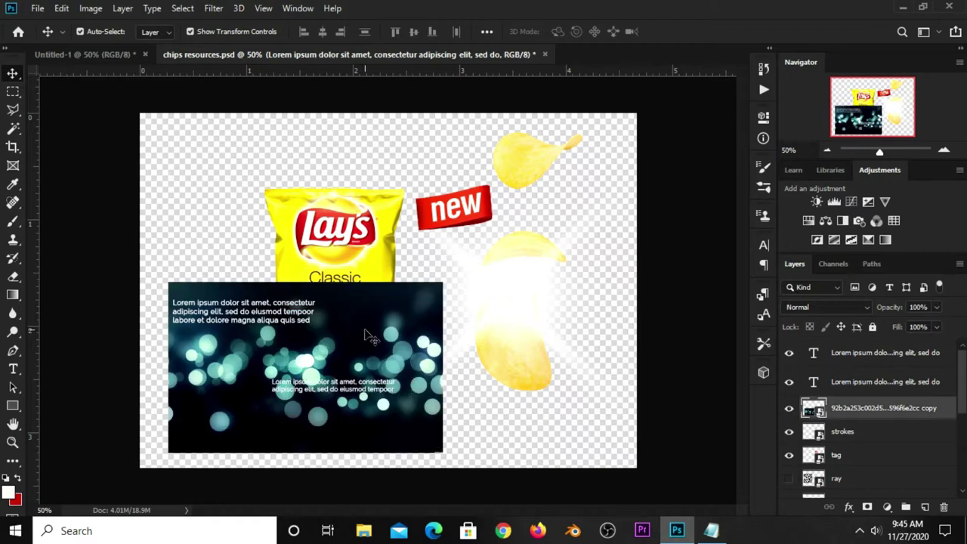
left_click(58, 55)
key("ctrl+v")
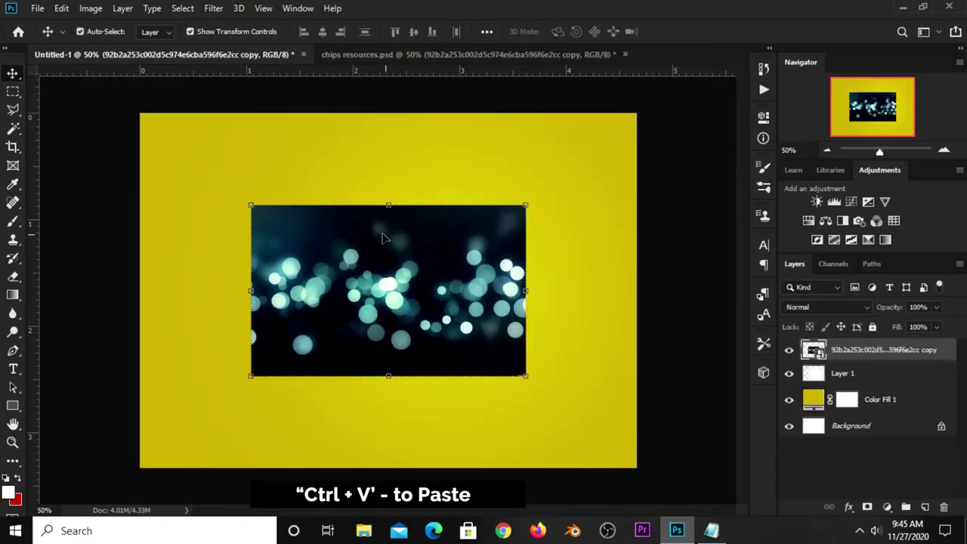
Free-transform the bokeh image so it stretches over the whole canvas
key("ctrl+t")
left_click_drag(388, 205, 388, 98)
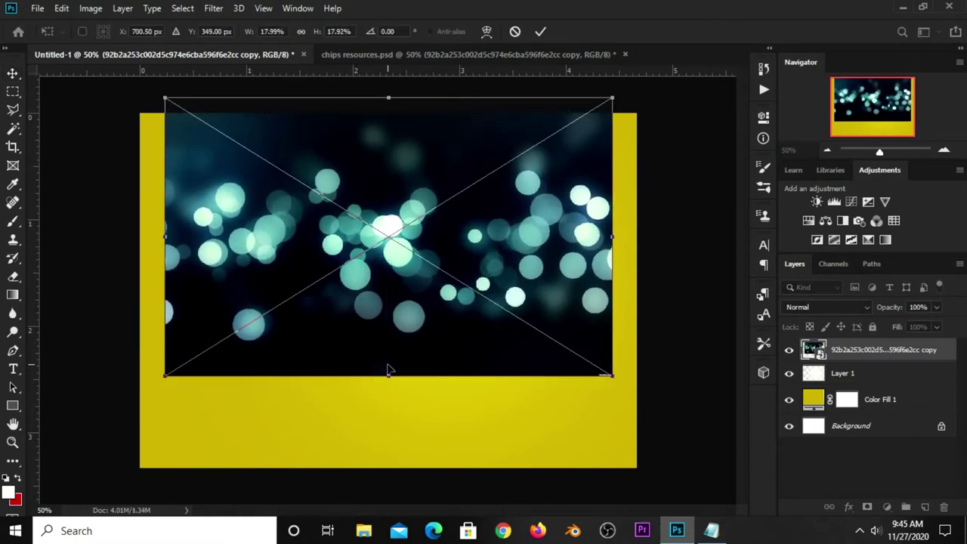
mouse_move(392, 383)
left_mouse_down()
mouse_move(386, 378)
mouse_move(388, 431)
left_mouse_up()
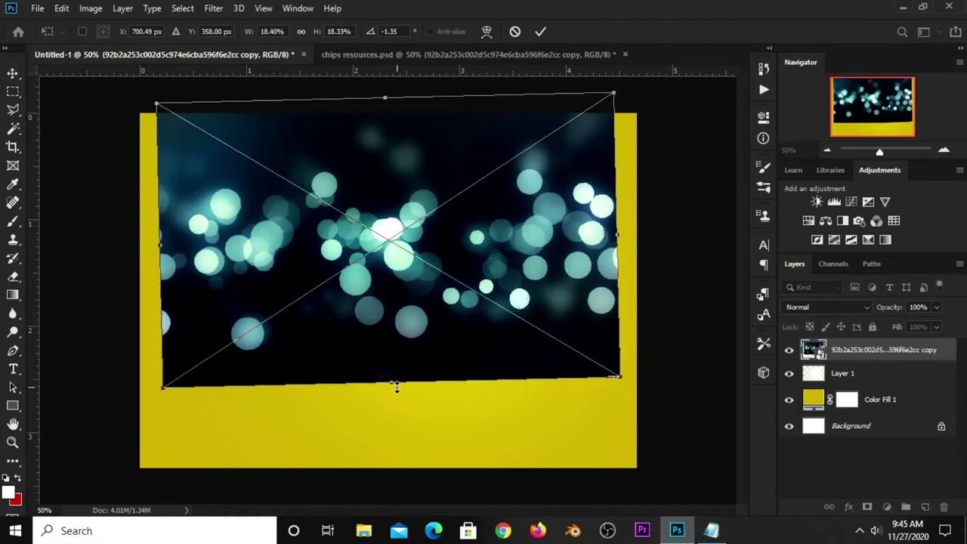
mouse_move(390, 409)
left_mouse_down()
mouse_move(401, 442)
mouse_move(392, 485)
left_mouse_up()
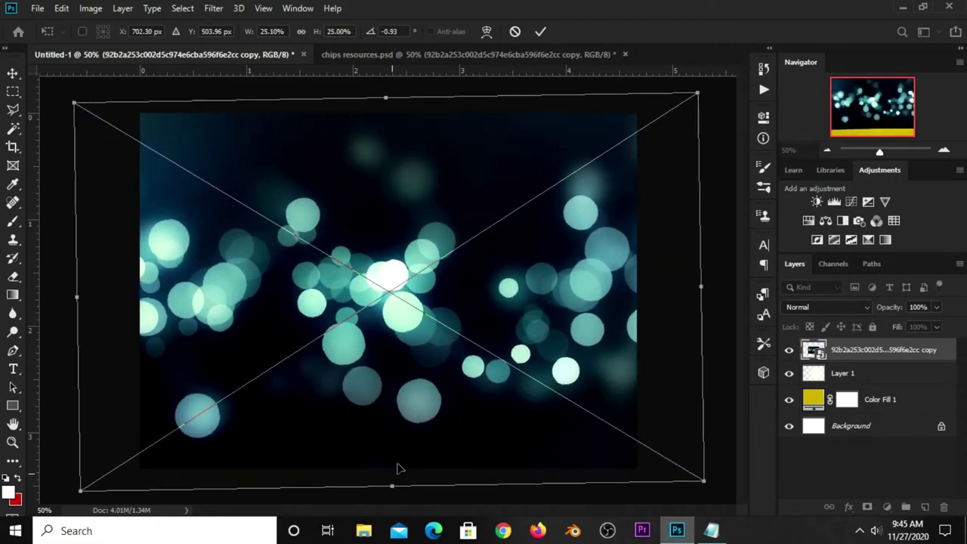
left_click(541, 32)
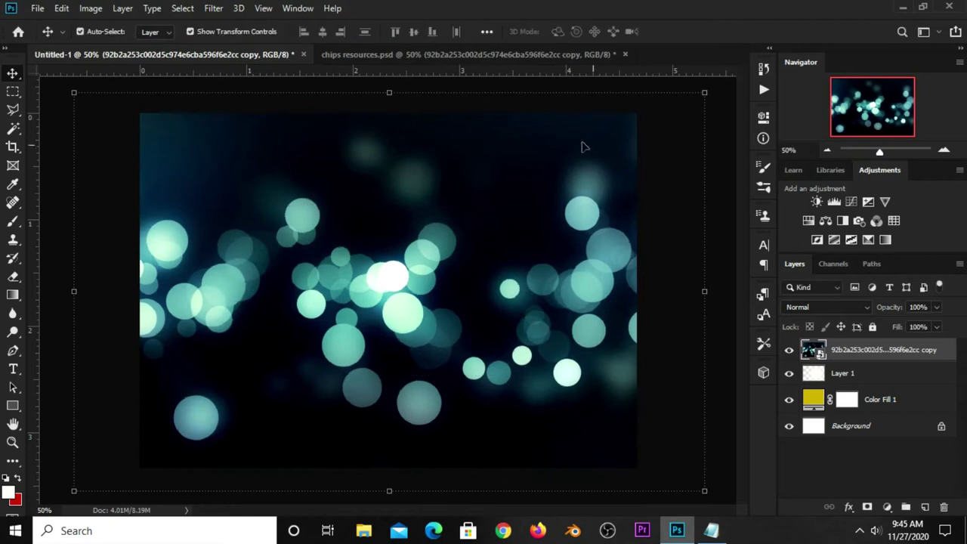
Set the bokeh layer to Overlay blend mode at 4% opacity
left_click(590, 203)
left_click(811, 306)
left_click(808, 334)
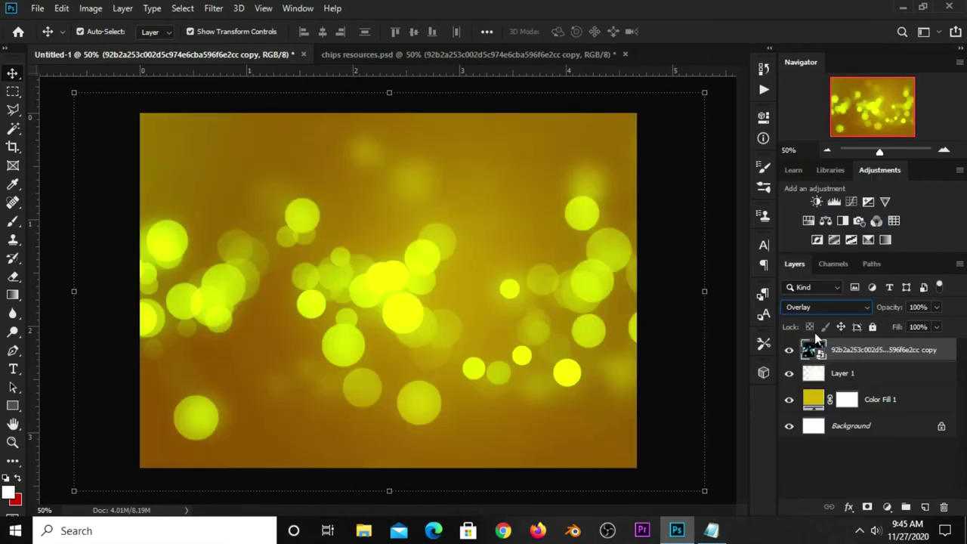
left_click(936, 306)
mouse_move(887, 324)
left_mouse_down()
mouse_move(872, 323)
mouse_move(893, 309)
left_mouse_up()
key("Return")
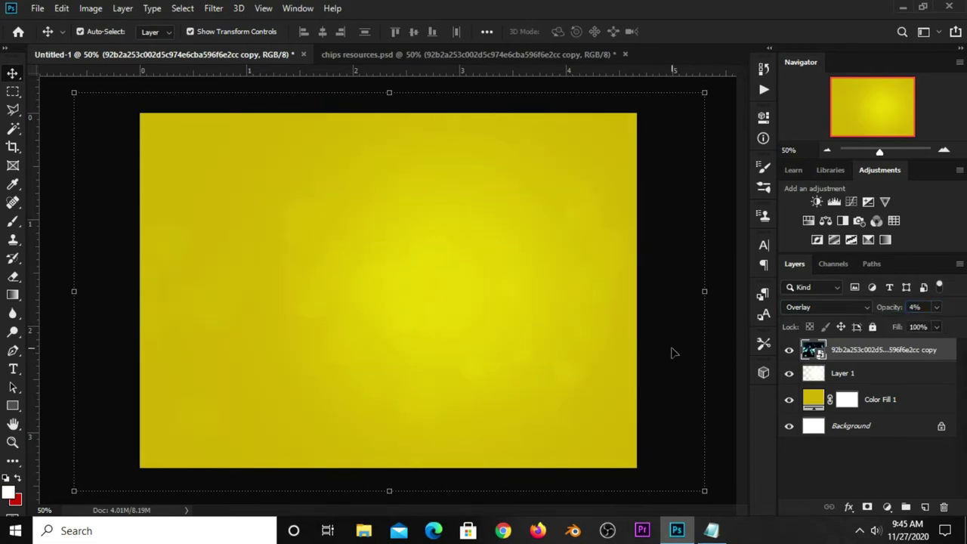
Duplicate the bokeh layer and set the copy to Screen mode at 6% opacity
left_click(675, 352)
left_click(897, 350)
key("ctrl+j")
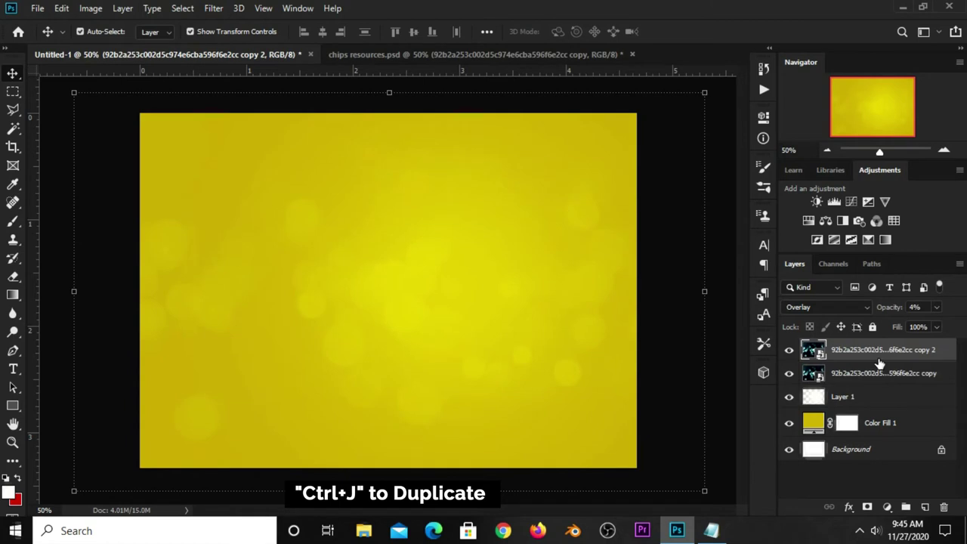
left_click(832, 308)
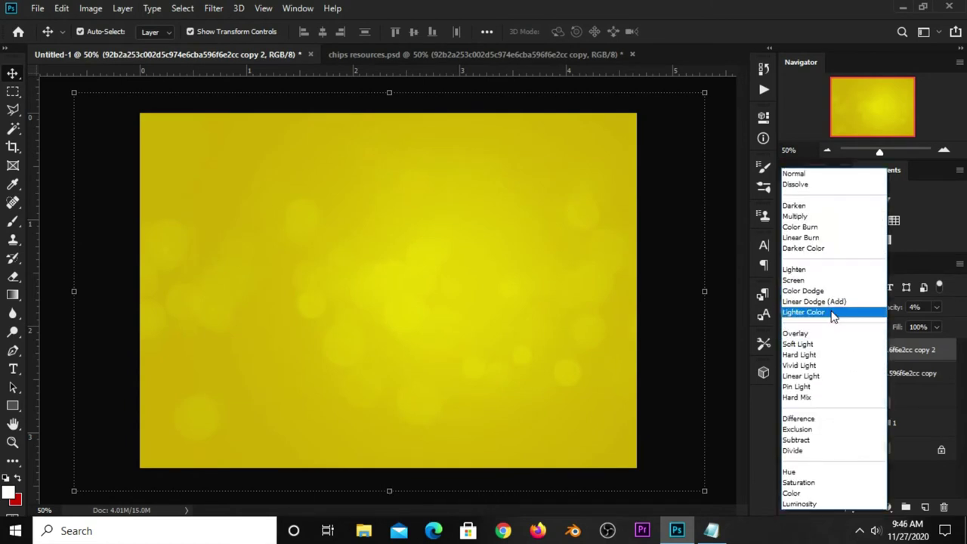
left_click(795, 281)
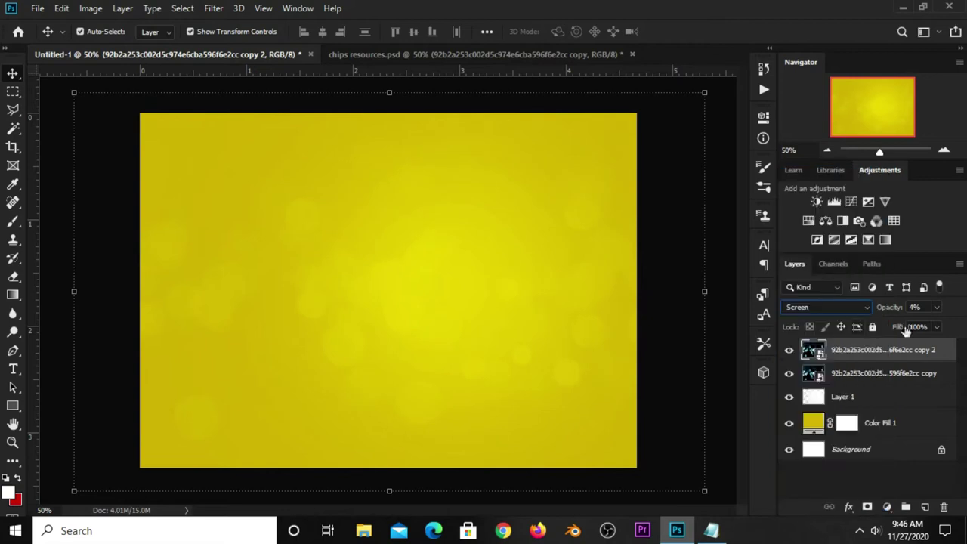
left_click(937, 308)
left_click(904, 309)
Apply a 9-pixel Gaussian Blur to the duplicated bokeh layer
left_click(212, 9)
mouse_move(220, 169)
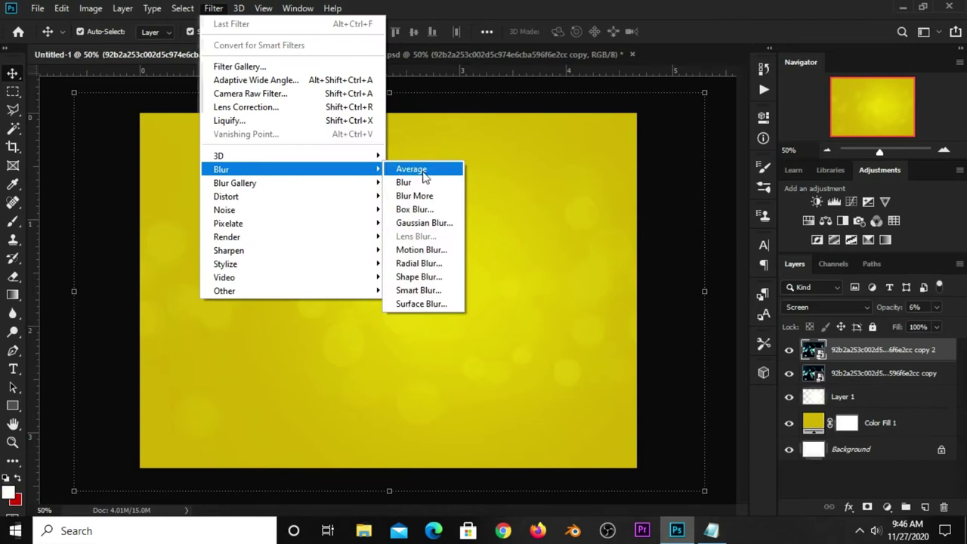
left_click(420, 223)
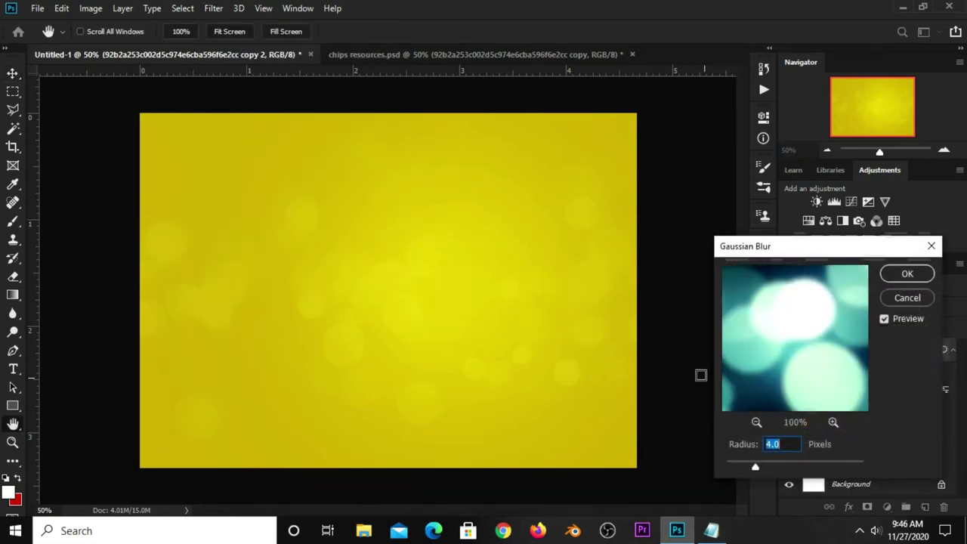
type("9")
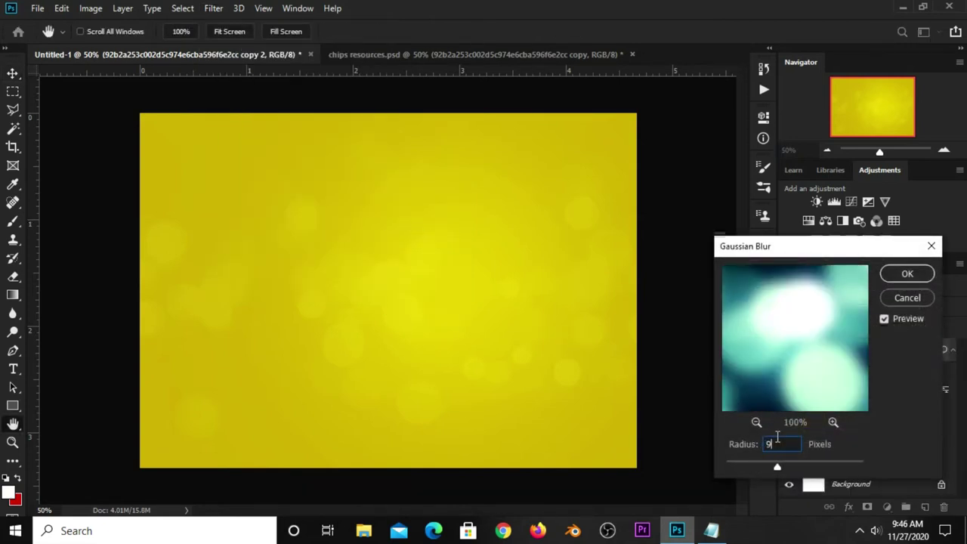
left_click(900, 278)
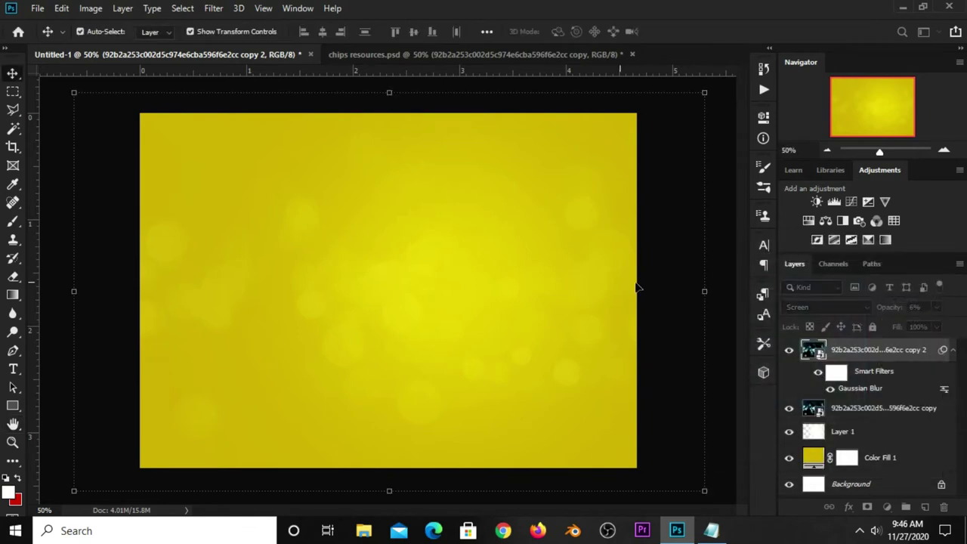
left_click(669, 292)
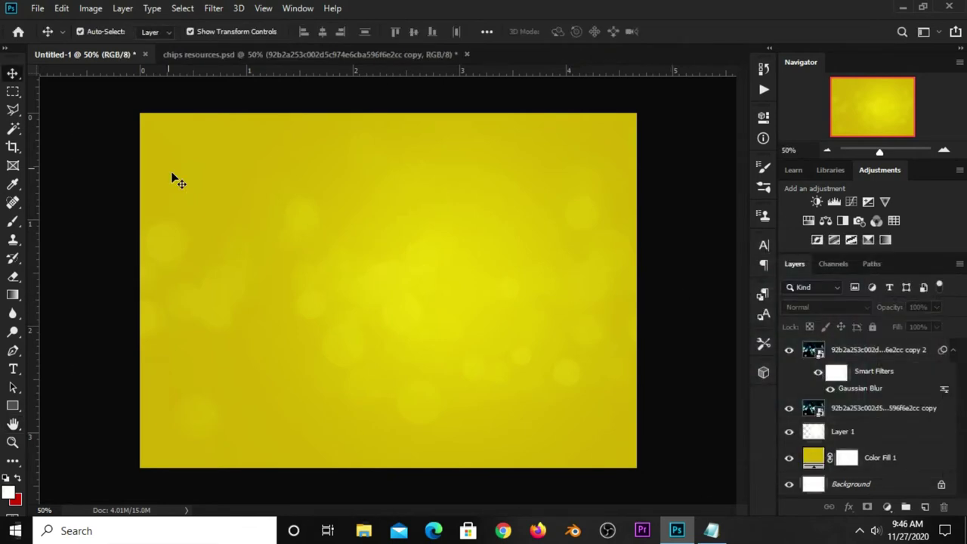
Copy the ray sunburst layer from chips resources into the Untitled-1 ad
left_click(243, 55)
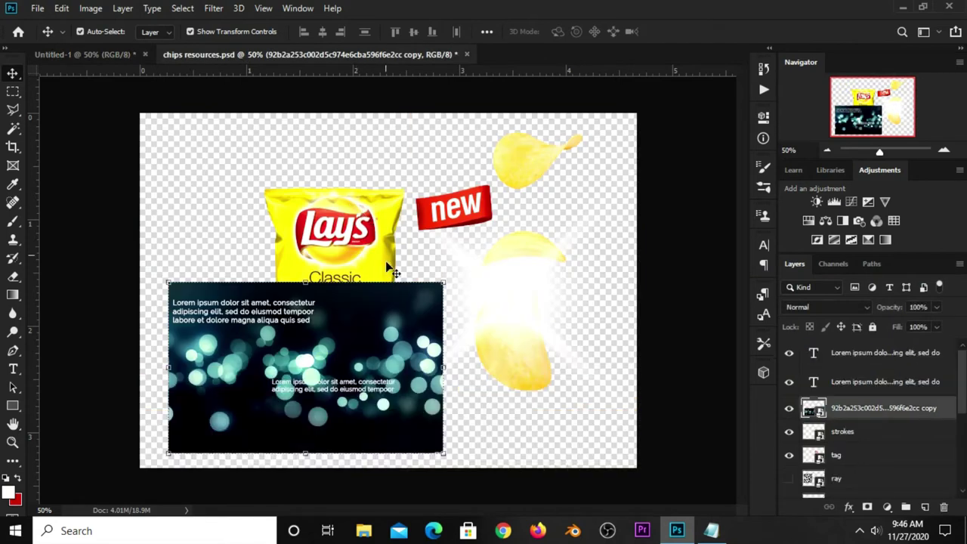
left_click(789, 408)
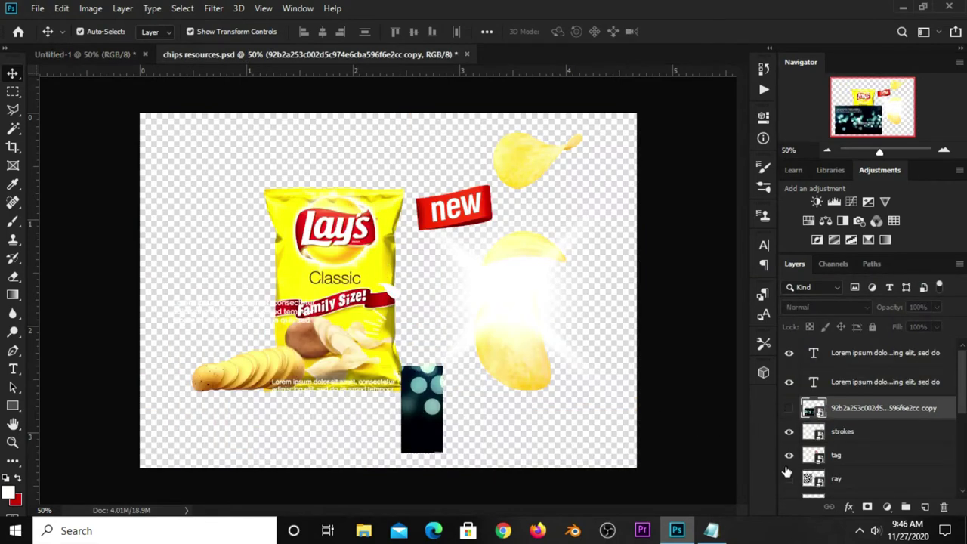
left_click(788, 478)
left_click(195, 197)
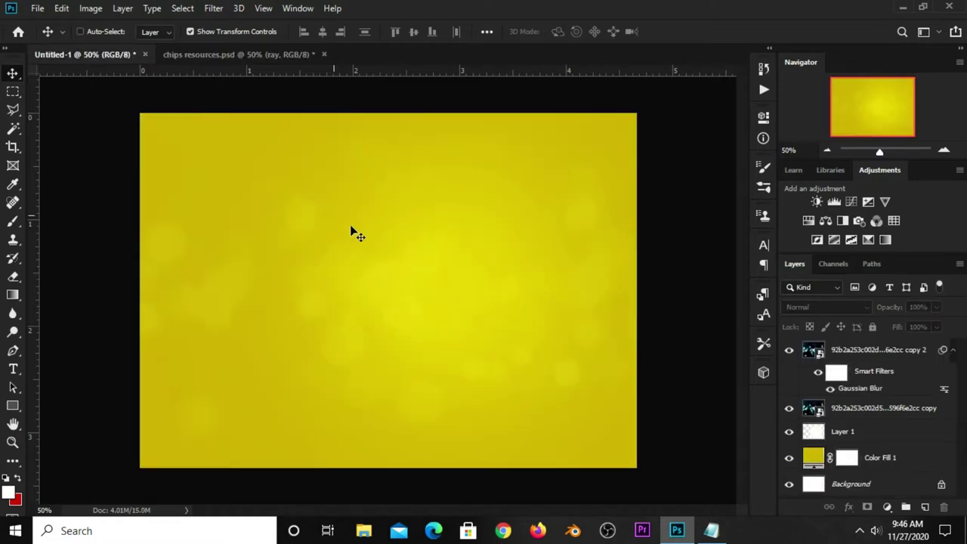
left_click_drag(85, 90, 423, 265)
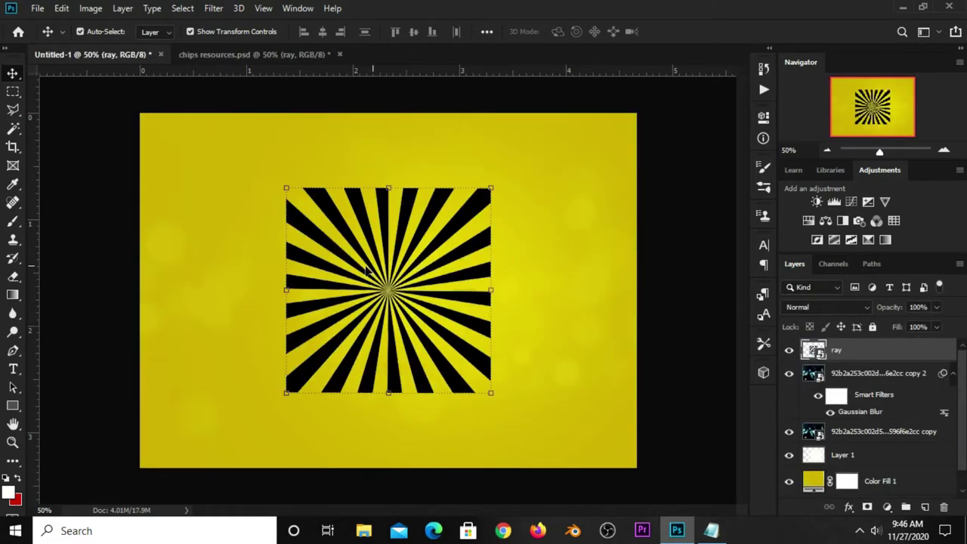
Move the sunburst right and scale it up to about 81% over the canvas's right half
key("ctrl+t")
mouse_move(390, 193)
left_mouse_down()
mouse_move(479, 193)
mouse_move(479, 160)
left_mouse_up()
left_click_drag(479, 393, 481, 422)
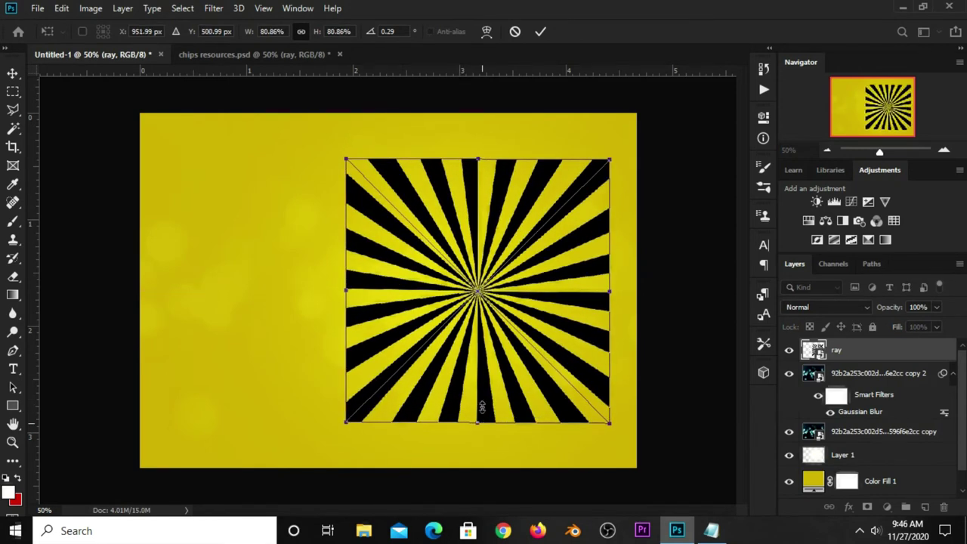
left_click(541, 33)
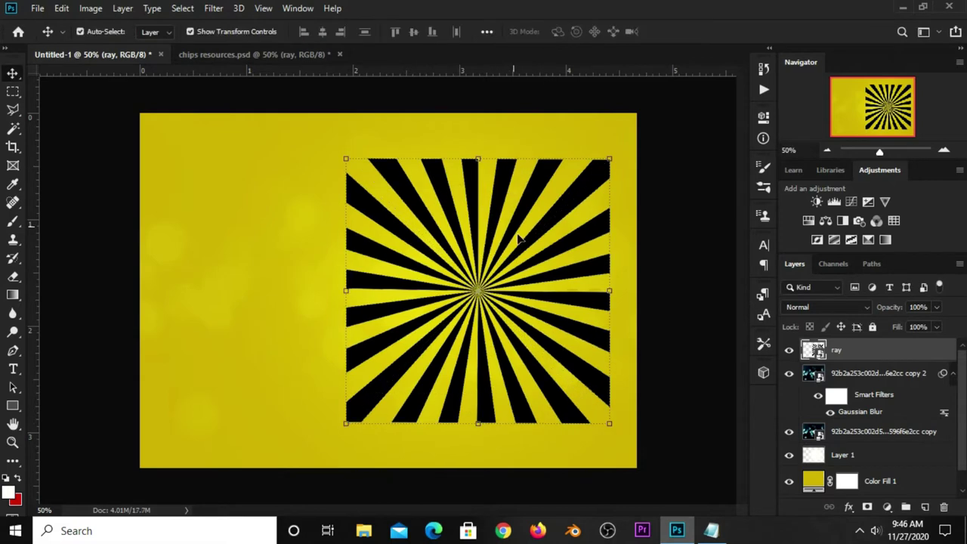
Invert the sunburst to white rays, blended as Soft Light at about 13% opacity
key("ctrl+i")
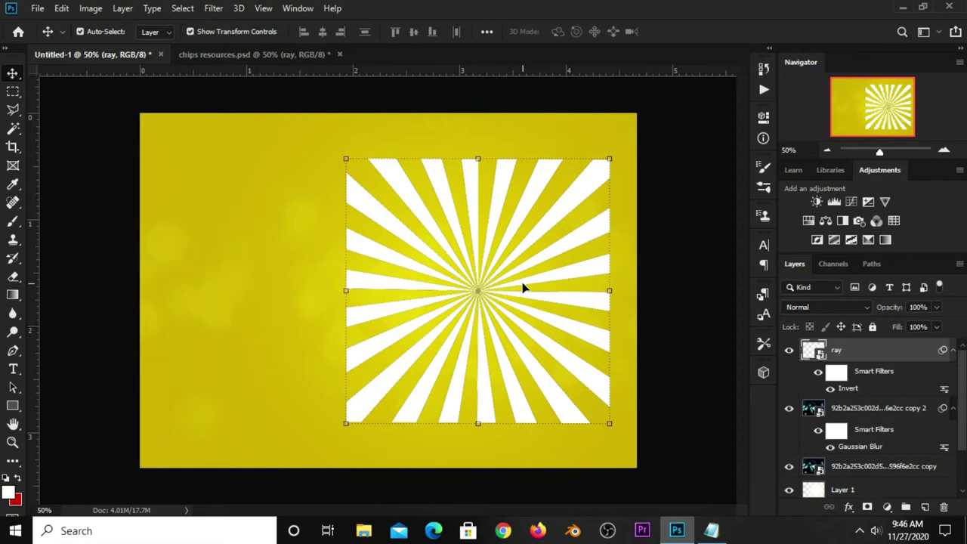
left_click(794, 307)
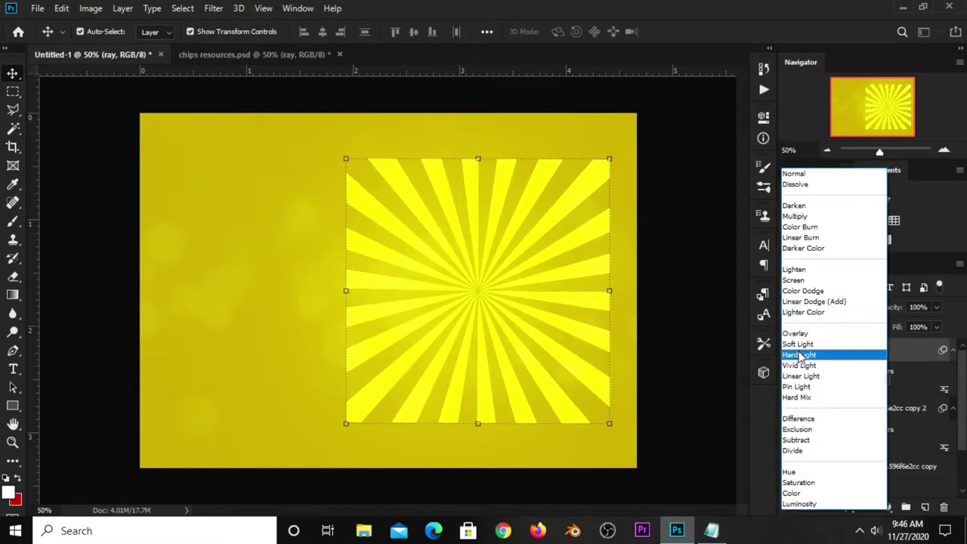
left_click(797, 344)
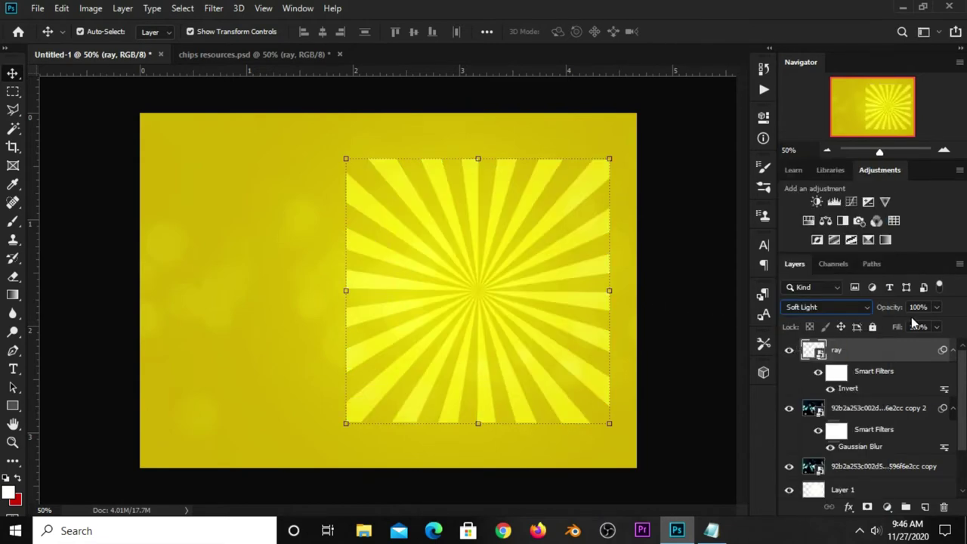
left_click(936, 308)
left_click_drag(882, 325, 879, 325)
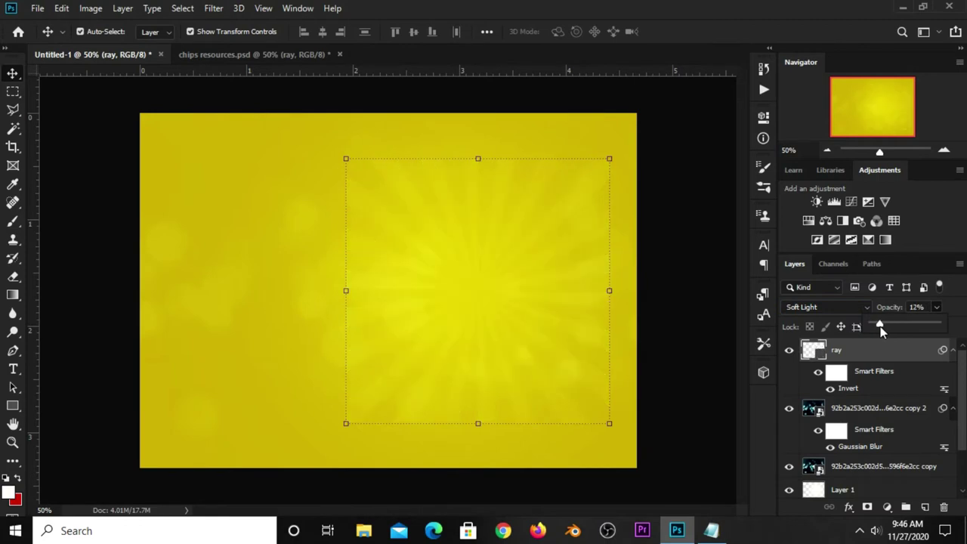
left_click(911, 306)
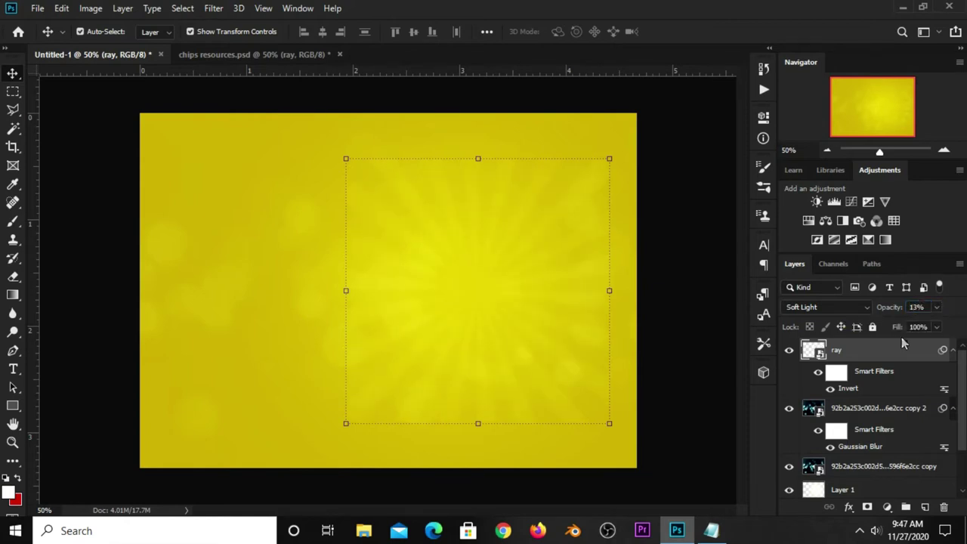
Apply a Gaussian Blur with radius 4 to the ray layer
left_click(214, 9)
mouse_move(221, 169)
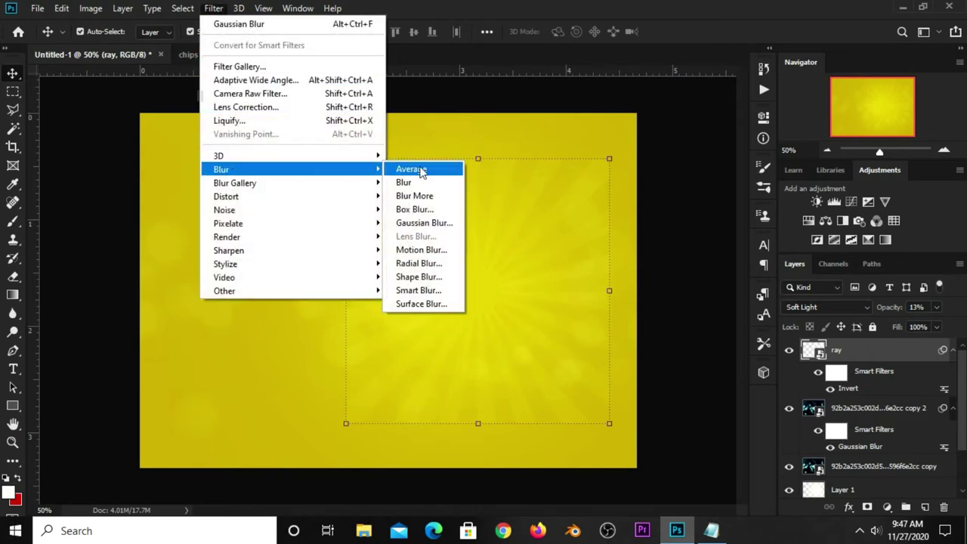
left_click(428, 224)
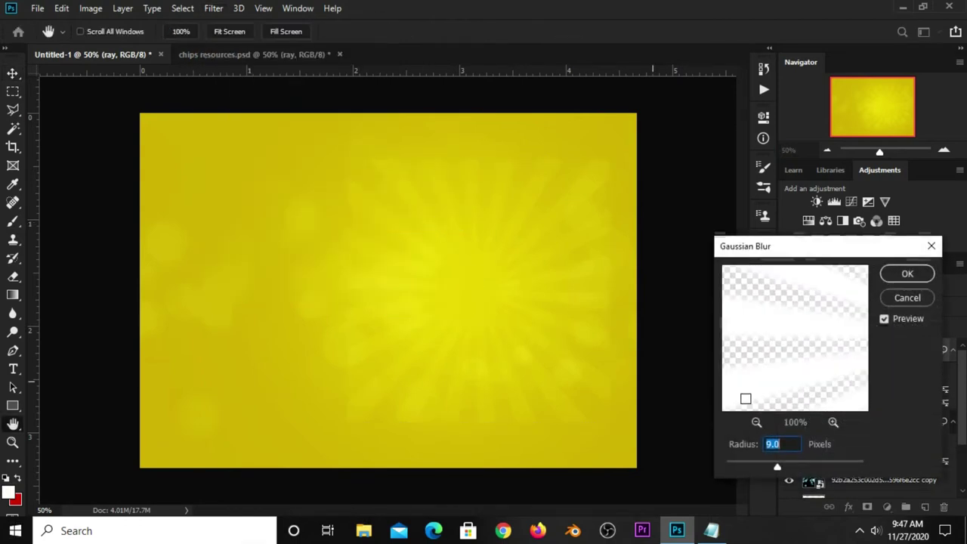
type("4")
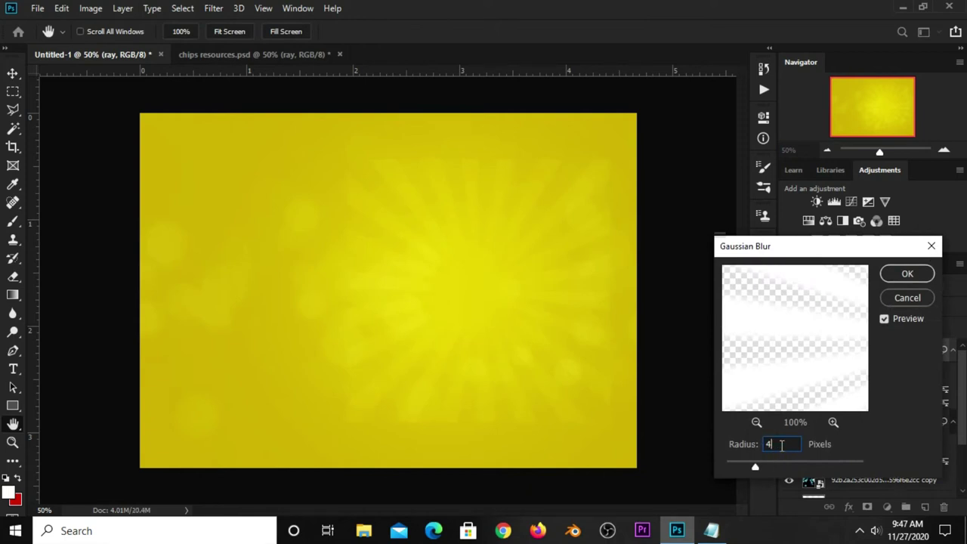
key("Return")
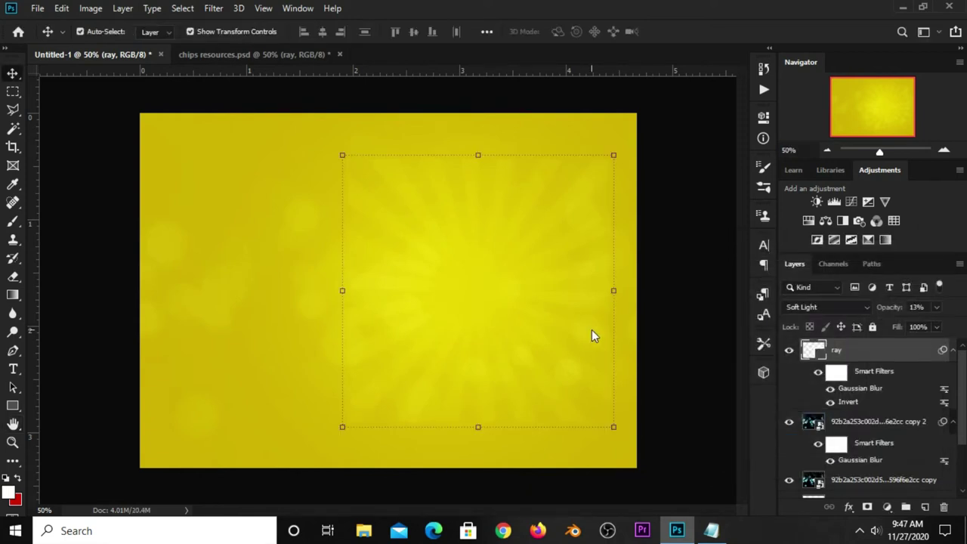
left_click(845, 356)
Add a layer mask to the rays and paint black on it to fade parts of the sunburst
left_click(867, 507)
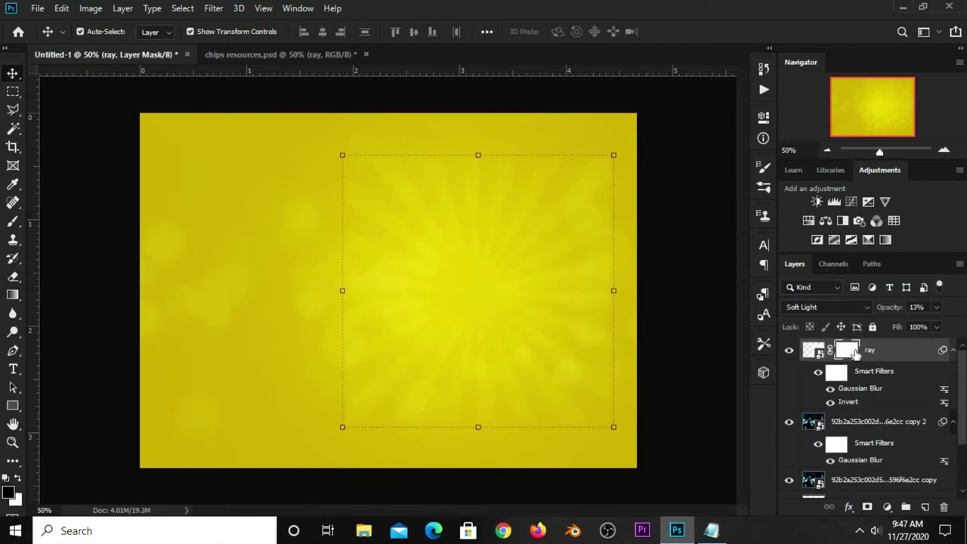
right_click(12, 220)
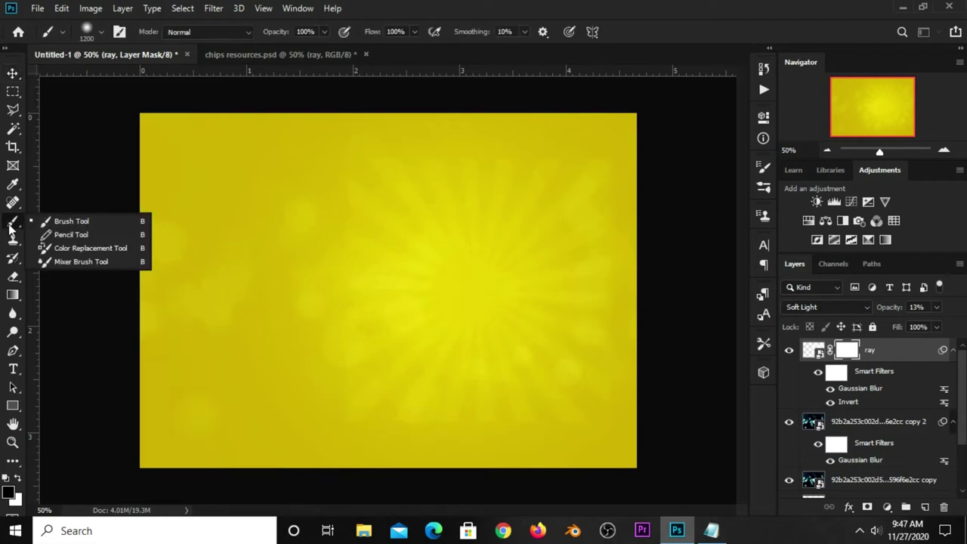
left_click(66, 221)
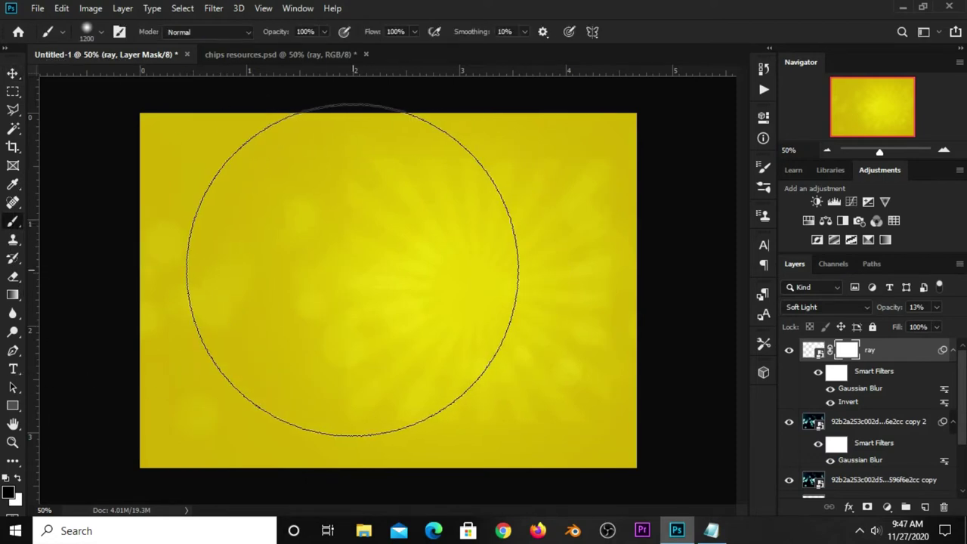
key("bracketleft")
key("bracketleft")
key("bracketleft")
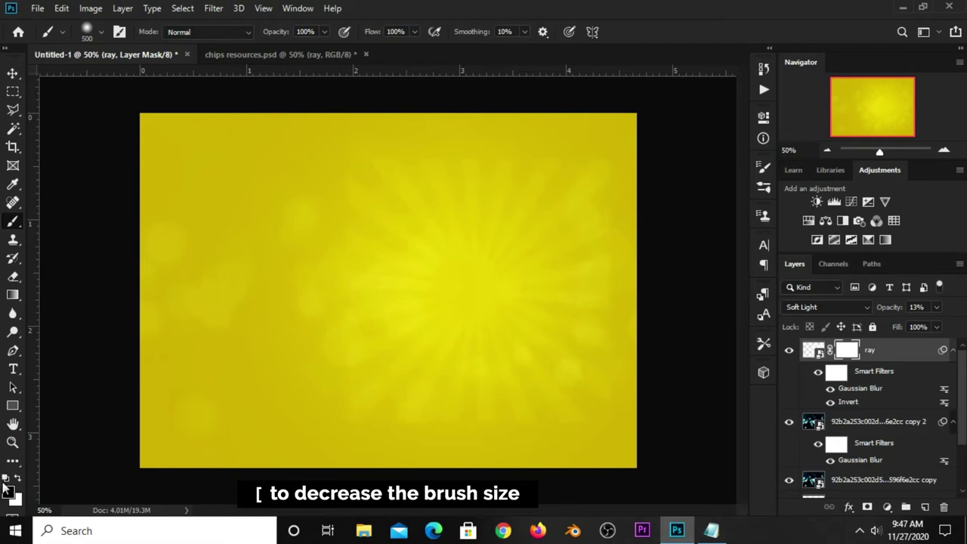
left_click(9, 492)
left_click(429, 494)
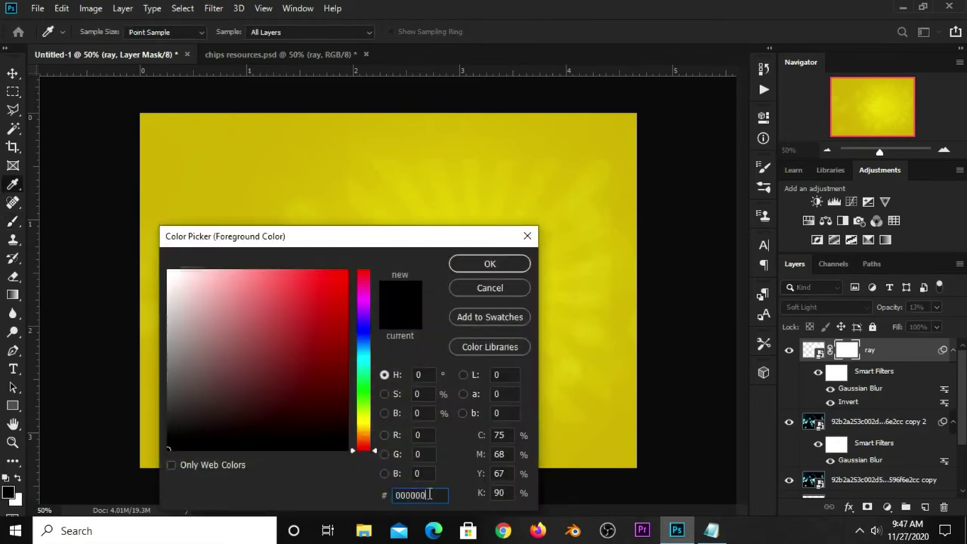
left_click(487, 264)
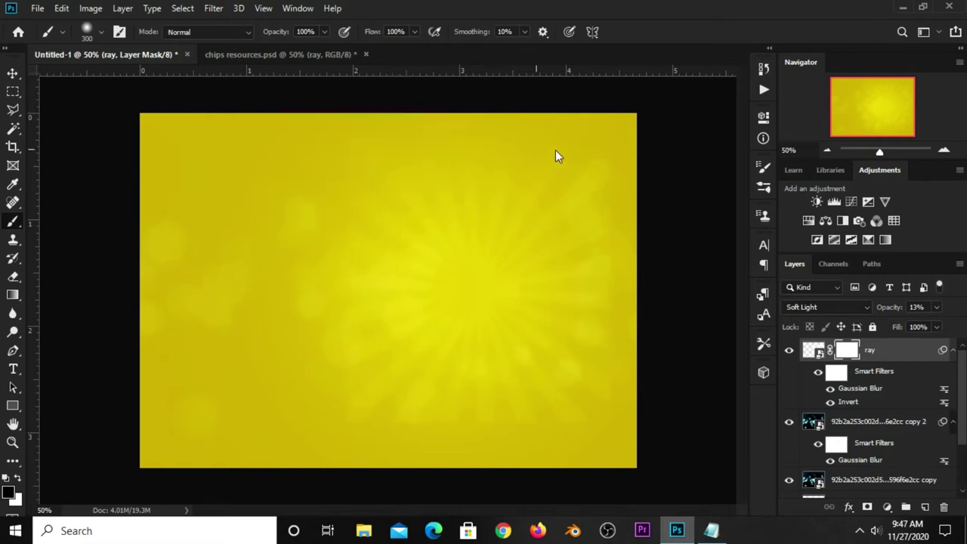
left_click(416, 166)
mouse_move(523, 160)
left_mouse_down()
mouse_move(615, 264)
mouse_move(572, 395)
left_mouse_up()
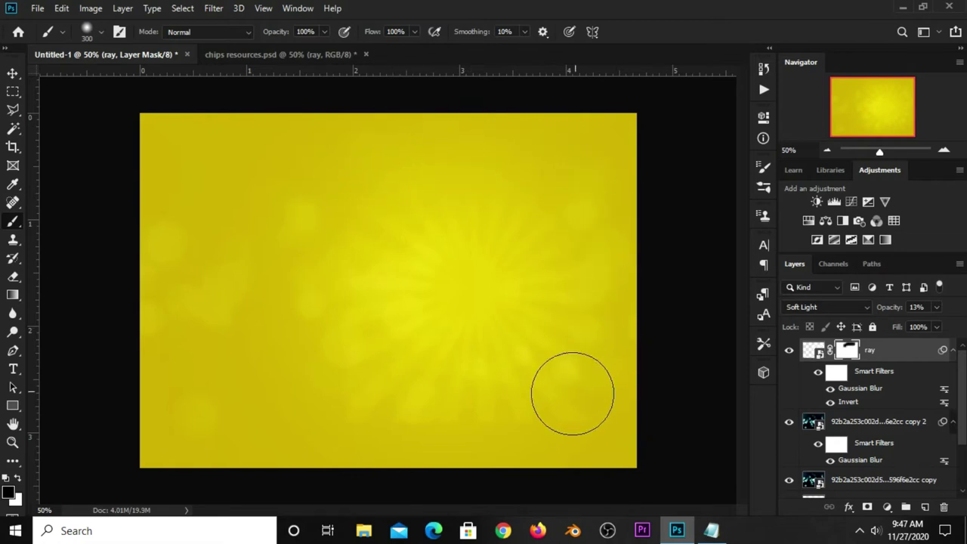
left_click(335, 345)
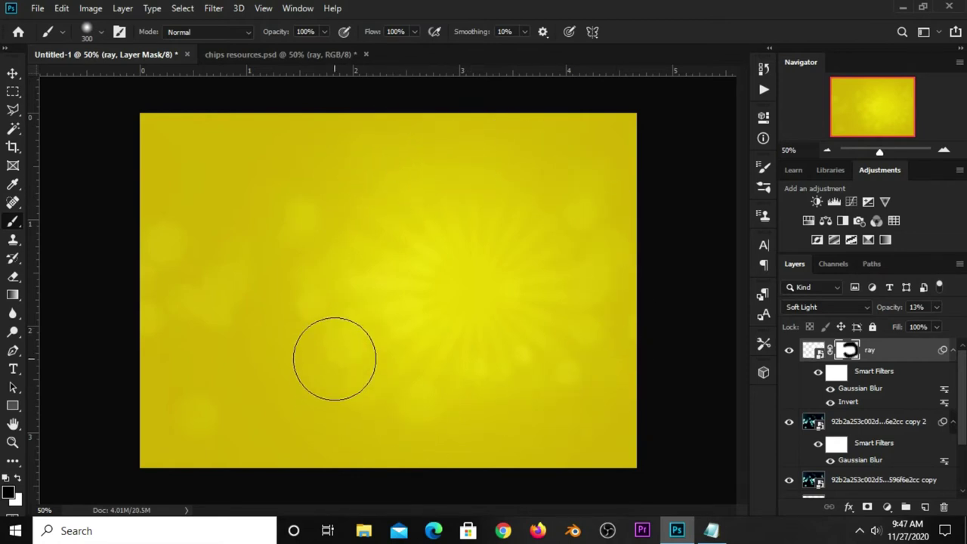
left_click_drag(378, 188, 399, 196)
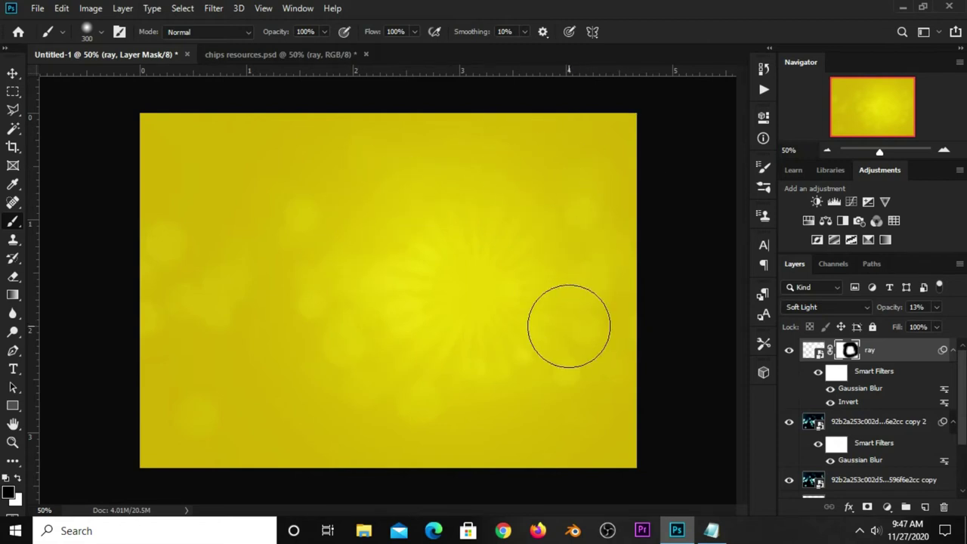
Stretch the ray layer up and down to about 143%, spilling past the canvas
left_click(12, 74)
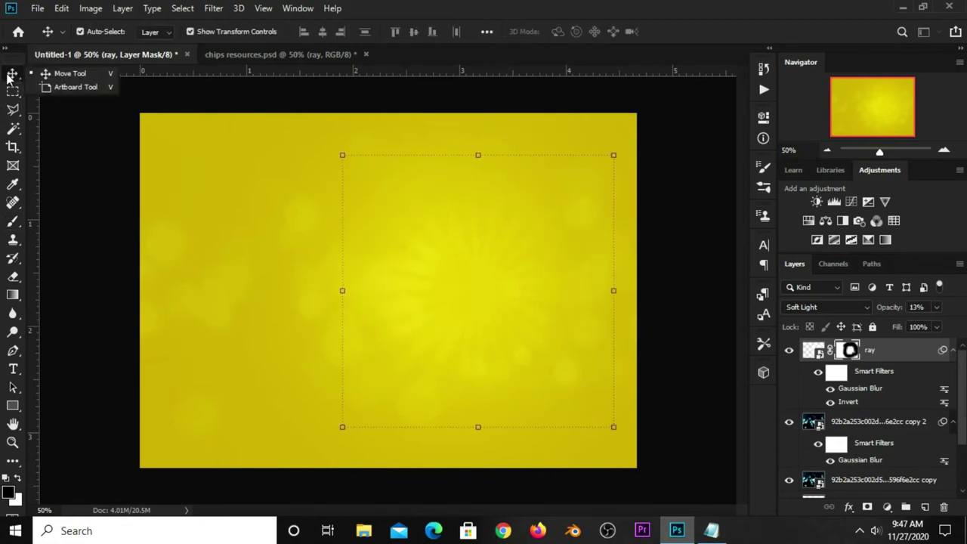
left_click(478, 154)
left_click_drag(476, 161, 477, 112)
mouse_move(477, 425)
left_mouse_down()
mouse_move(489, 471)
mouse_move(478, 491)
left_mouse_up()
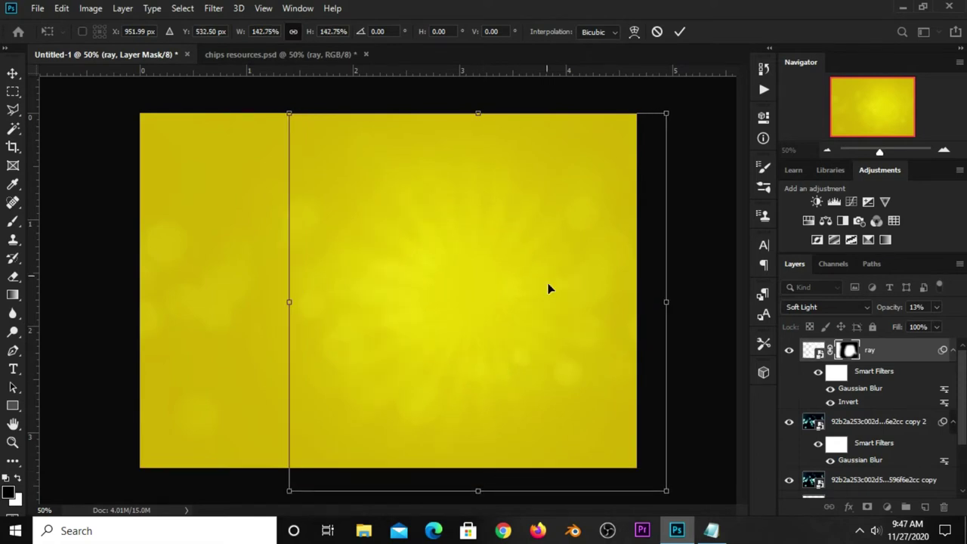
key("Return")
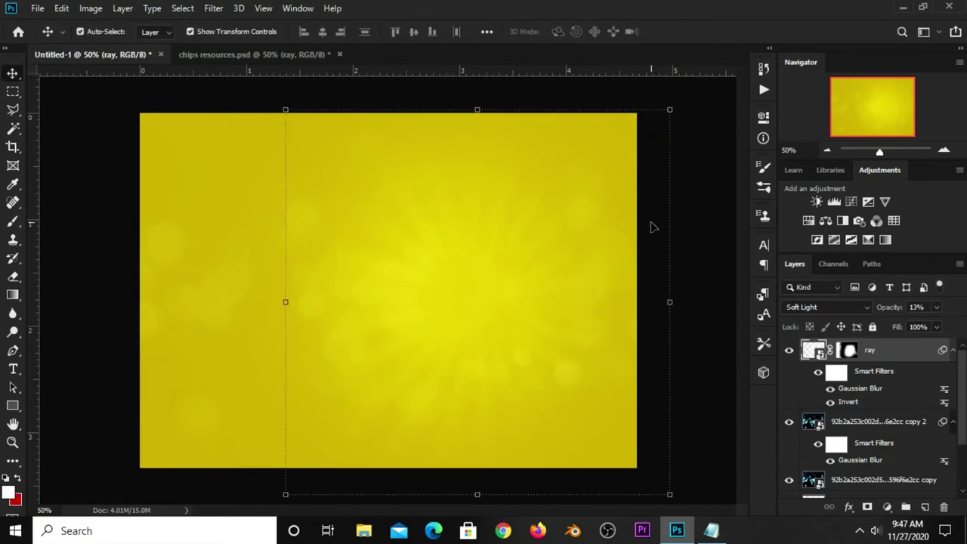
Add an Exposure adjustment layer with gamma 0.83 to darken the yellow background
left_click(653, 227)
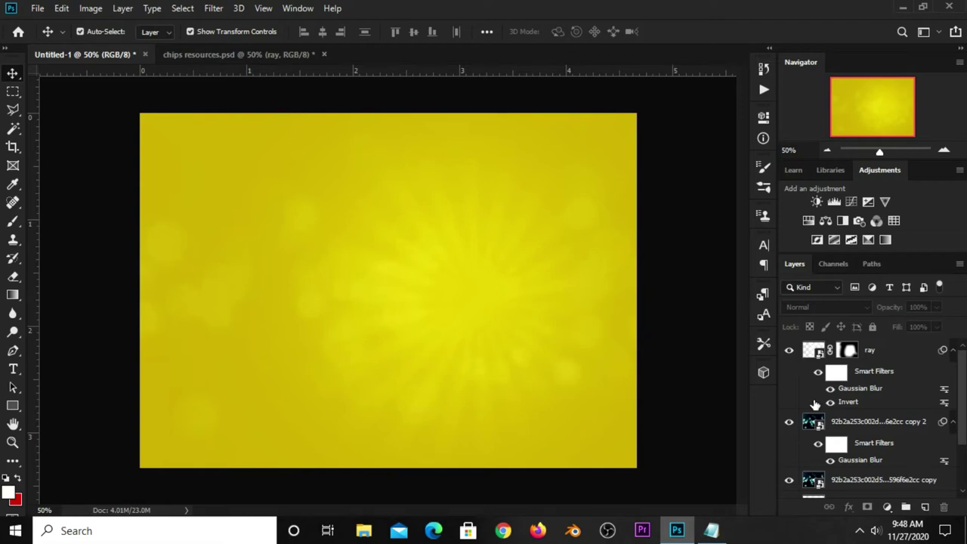
left_click(886, 506)
left_click(837, 351)
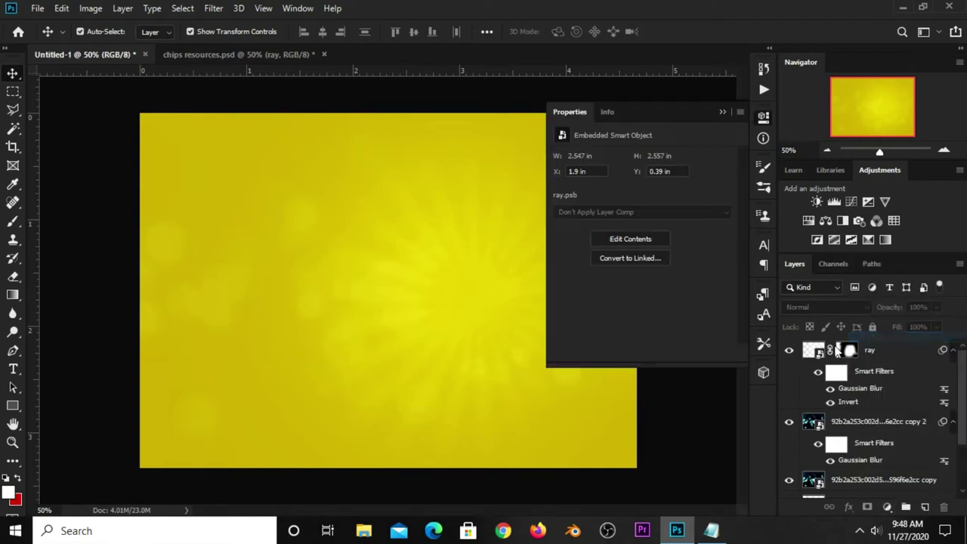
left_click(650, 249)
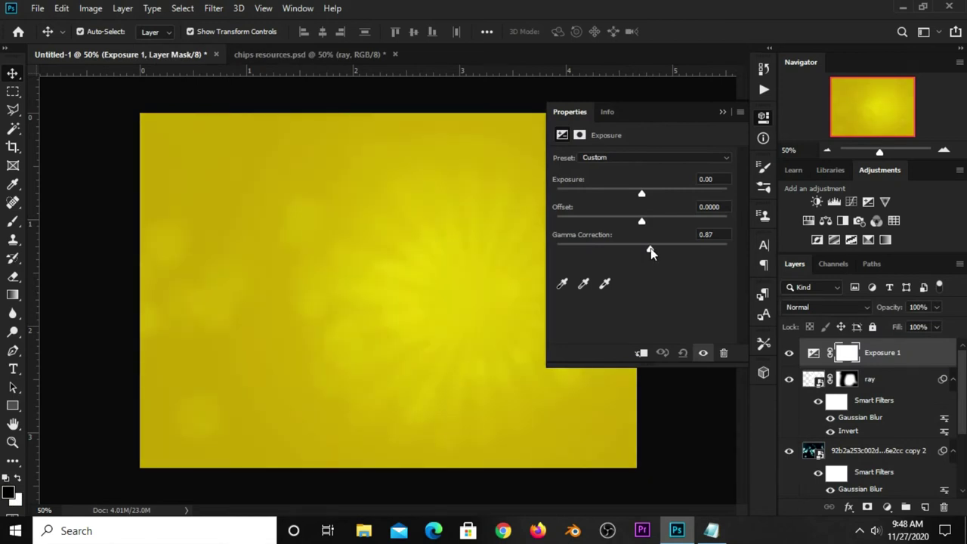
left_click_drag(650, 247, 653, 247)
left_click(703, 235)
left_click(722, 112)
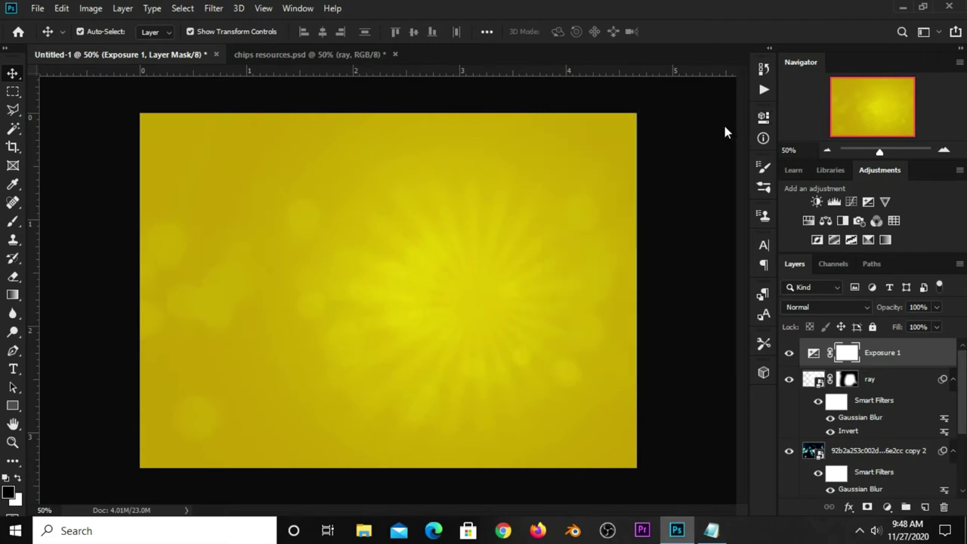
left_click(788, 352)
left_click(788, 353)
Add a Curves adjustment with the midpoint pulled down and reduced opacity
left_click(808, 450)
left_click(887, 507)
left_click(882, 340)
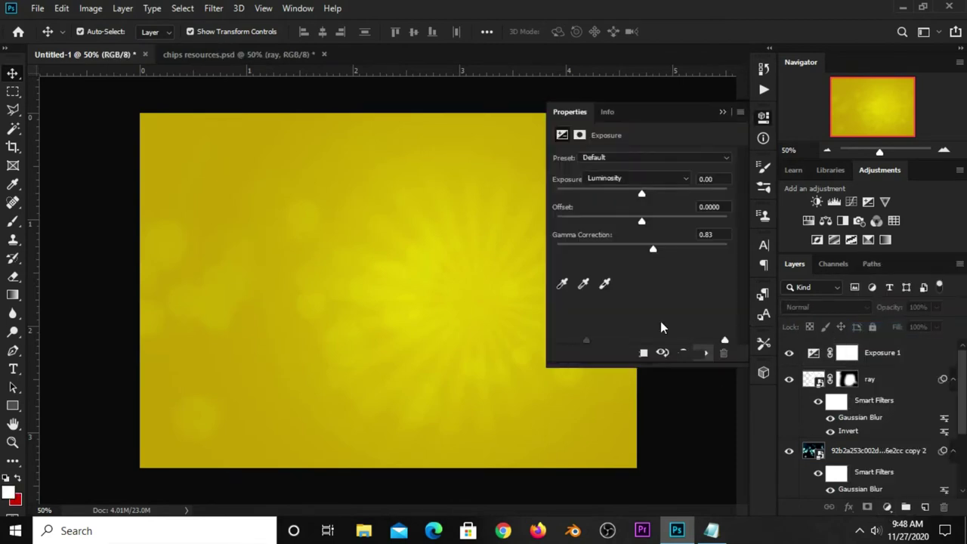
left_click(851, 202)
left_click_drag(644, 283, 636, 293)
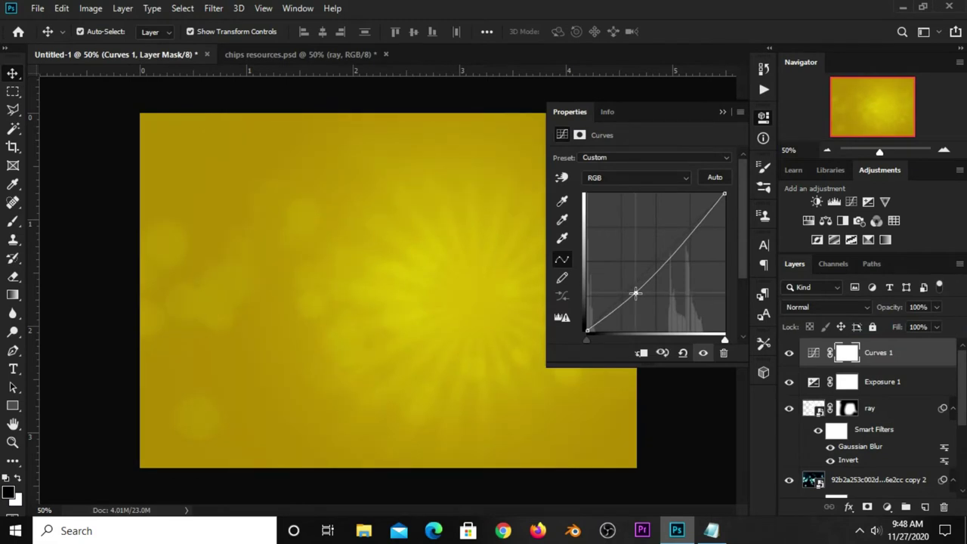
left_click(722, 114)
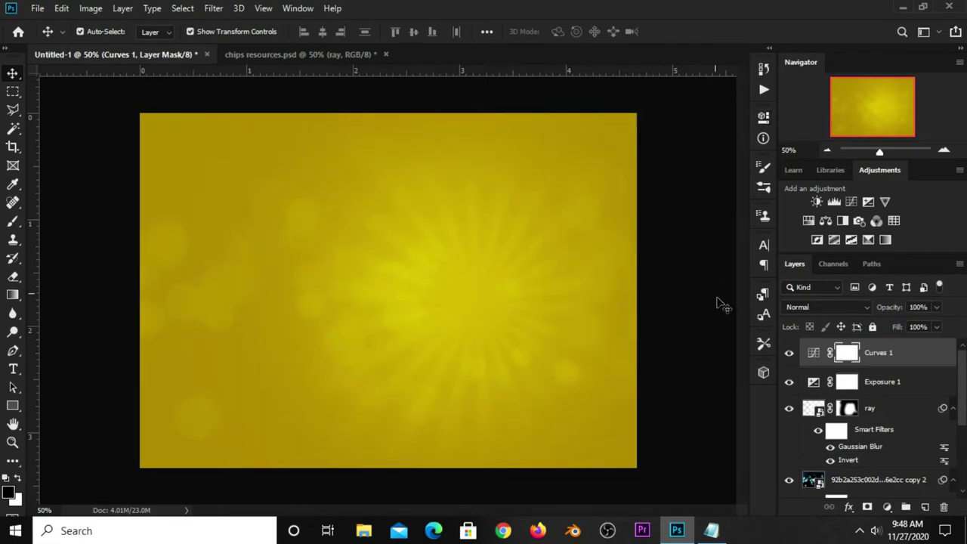
left_click(788, 353)
left_click_drag(938, 310, 927, 326)
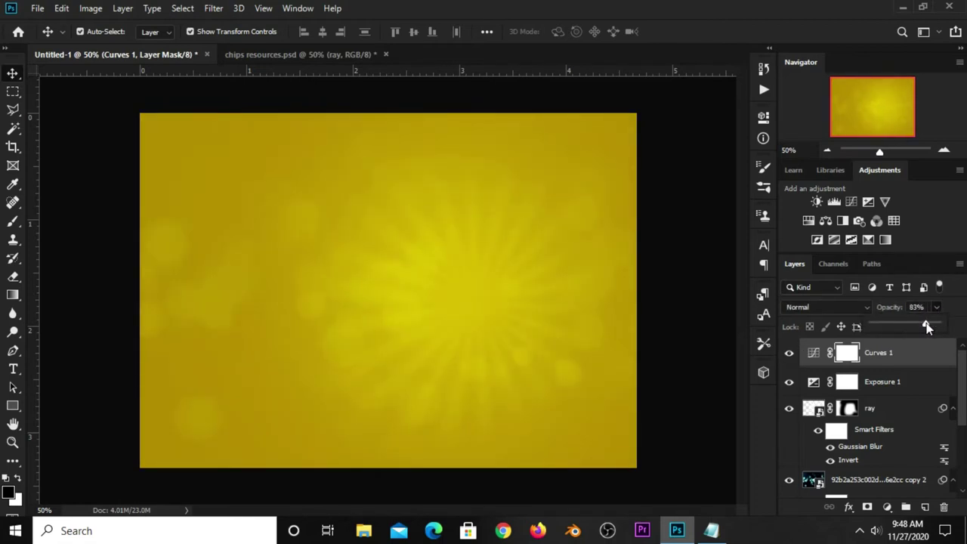
left_click(714, 349)
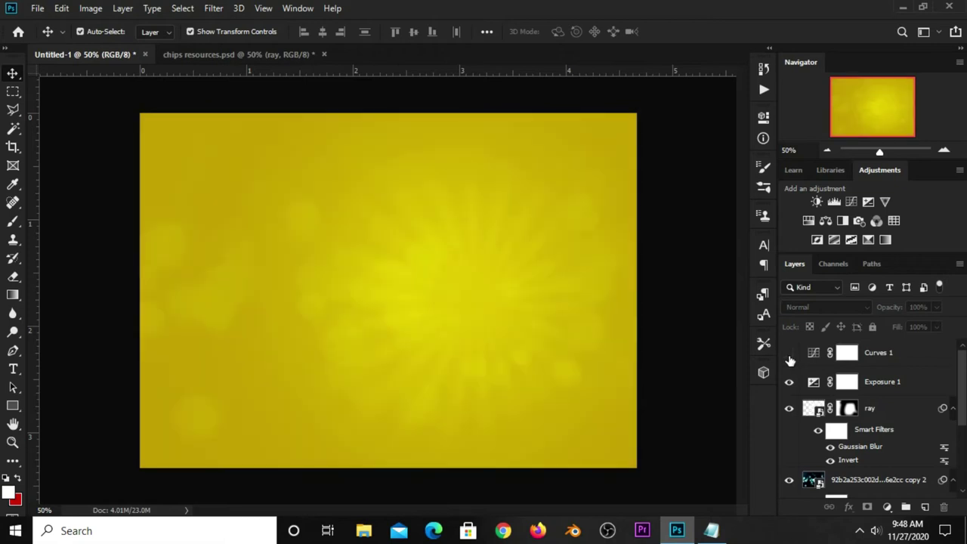
left_click(788, 353)
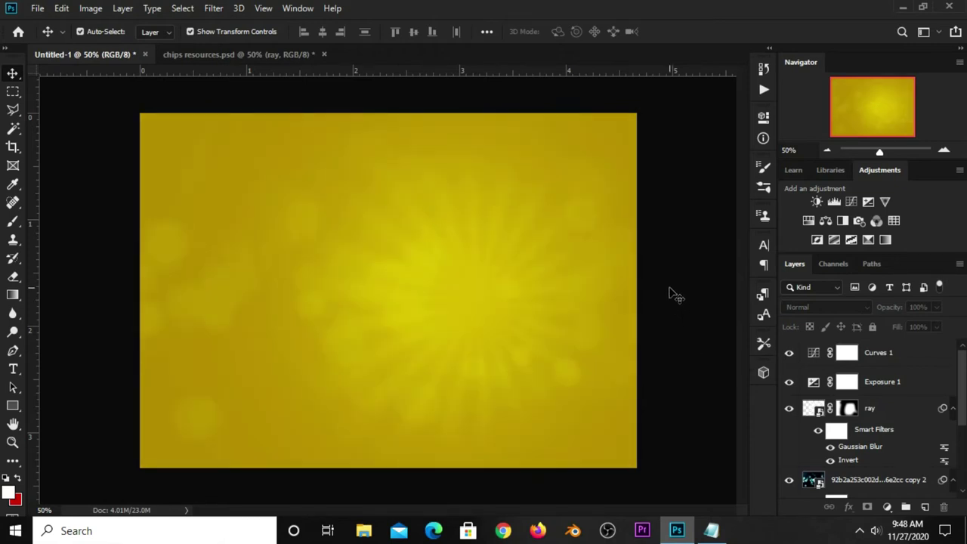
Bring the Lay's bag layer from chips resources into the ad, right of centre
left_click(219, 54)
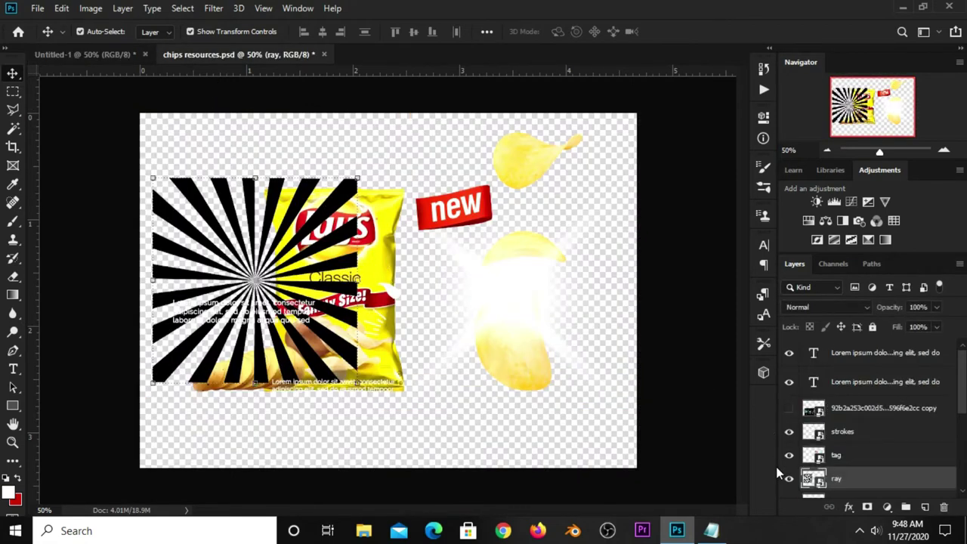
left_click(788, 478)
left_click(372, 252)
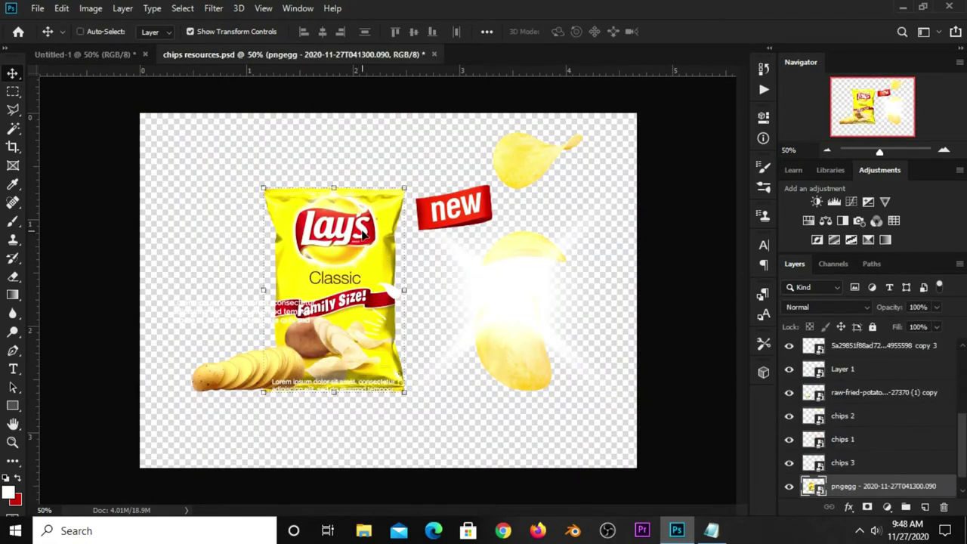
left_click(80, 55)
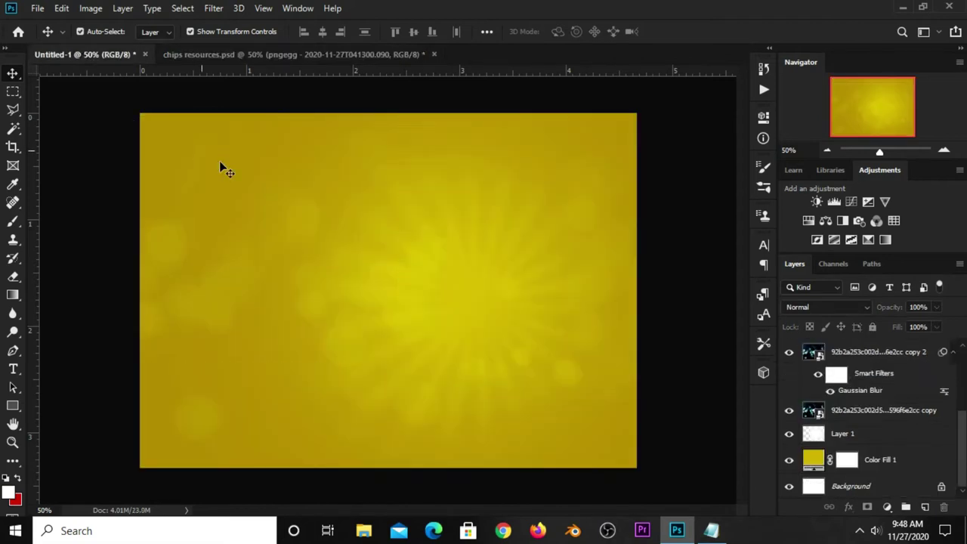
mouse_move(222, 170)
left_mouse_down()
mouse_move(434, 305)
mouse_move(489, 311)
mouse_move(489, 281)
left_mouse_up()
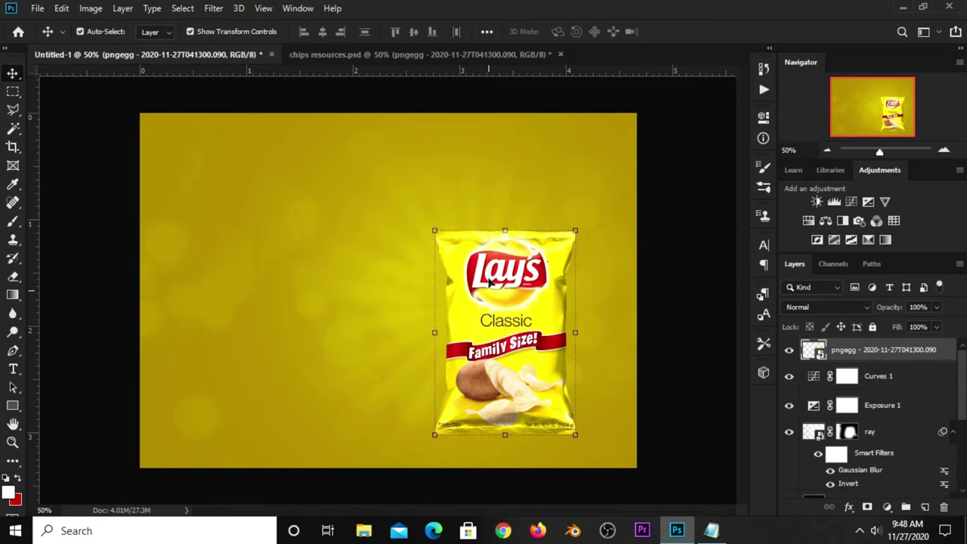
Tilt the bag about -7.5° counterclockwise and nudge it slightly upward
key("ctrl+t")
left_click_drag(597, 203, 583, 180)
left_click_drag(541, 332, 532, 321)
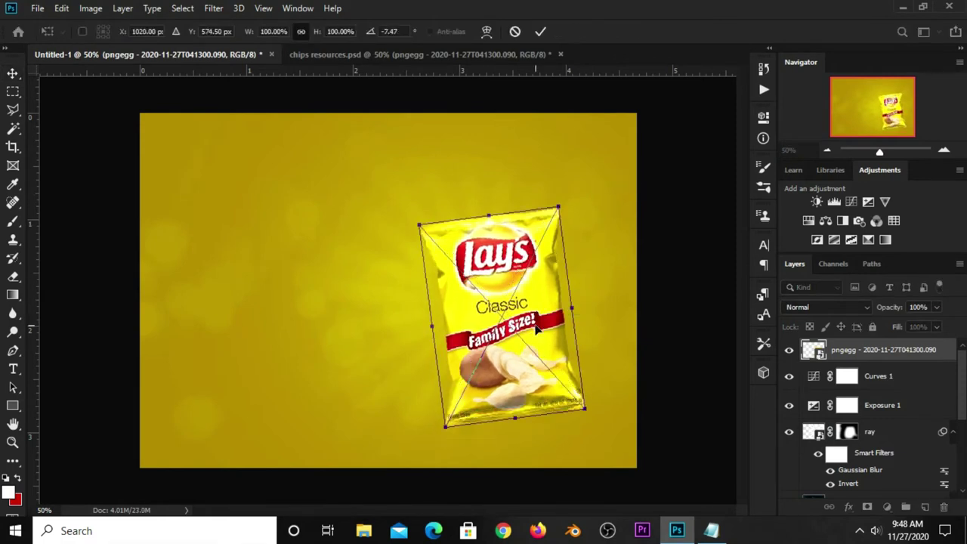
key("Return")
left_click(664, 350)
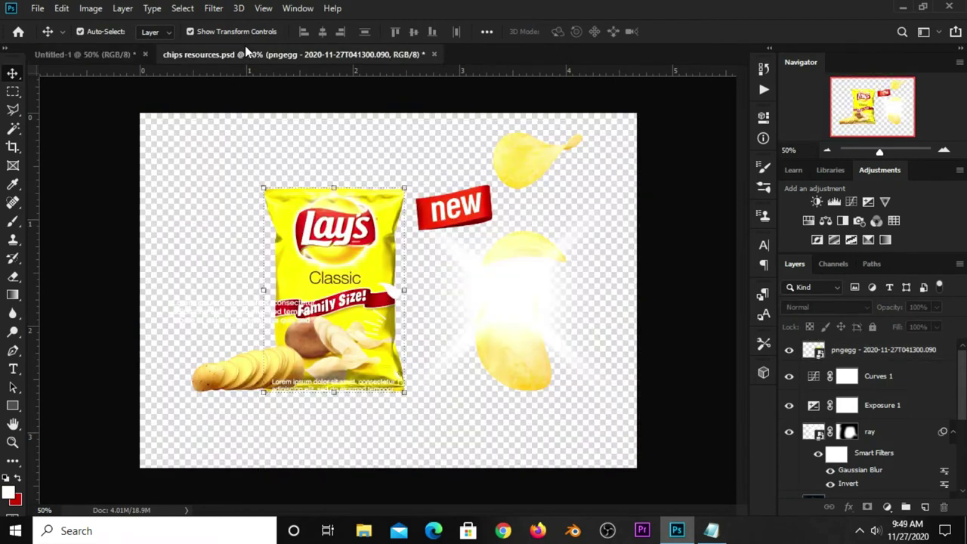
Bring the potato chip stack into the ad, scaled and placed beside the bag's bottom
left_click(249, 53)
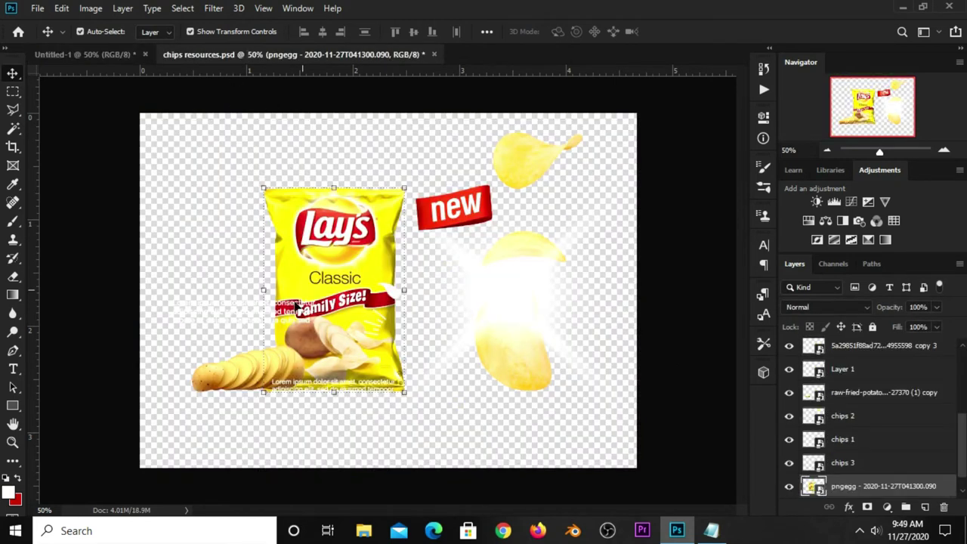
left_click(234, 378)
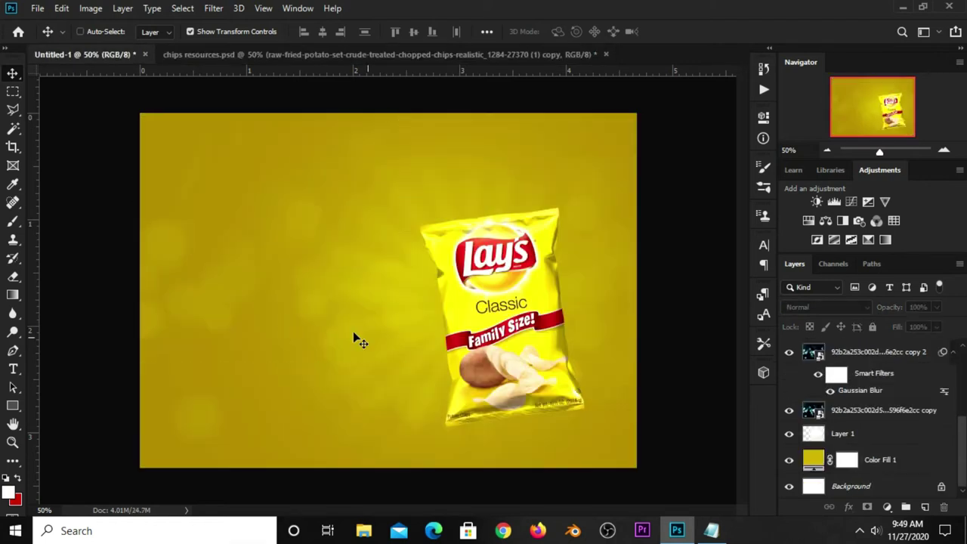
mouse_move(70, 63)
left_mouse_down()
mouse_move(390, 288)
mouse_move(398, 383)
left_mouse_up()
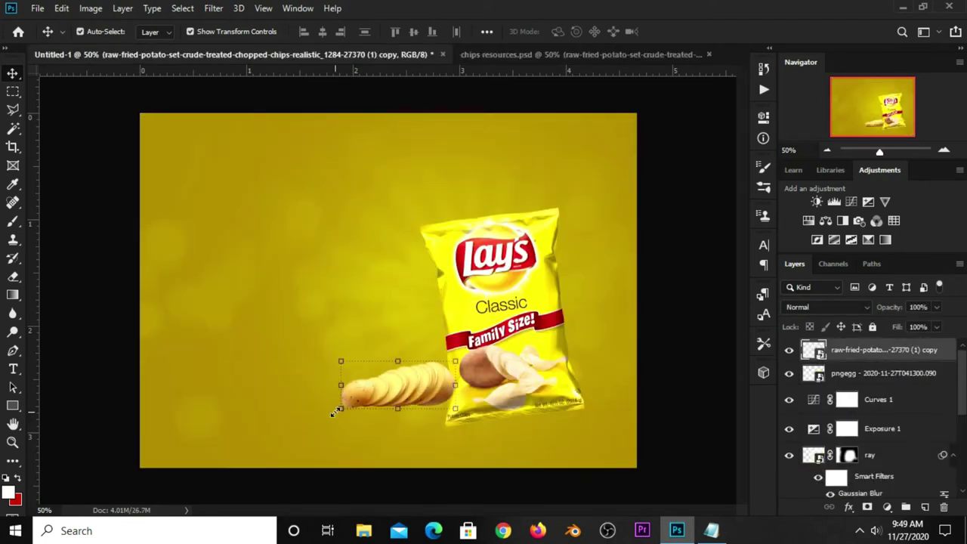
key("ctrl+t")
mouse_move(341, 409)
left_mouse_down()
mouse_move(329, 416)
mouse_move(392, 416)
mouse_move(386, 423)
left_mouse_up()
left_click_drag(434, 381, 420, 387)
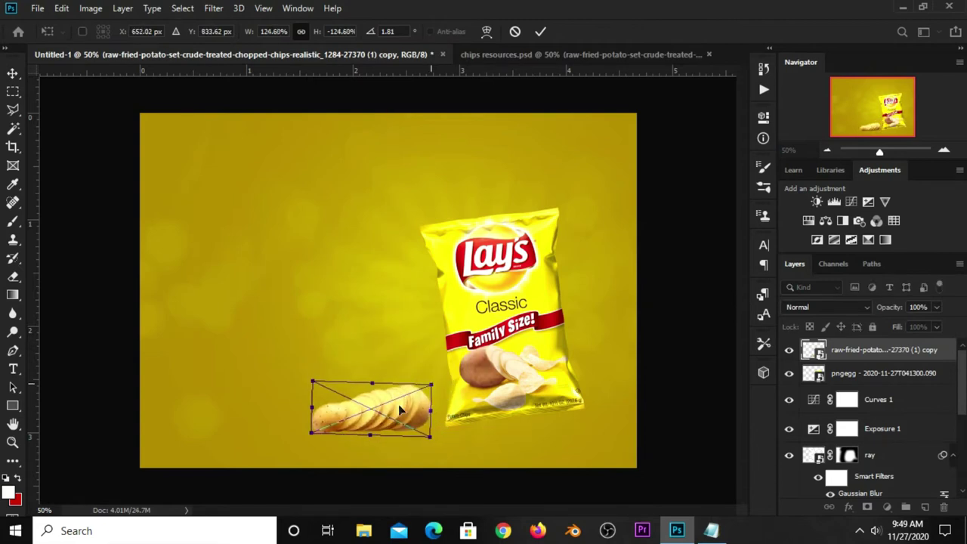
left_click_drag(389, 415, 398, 415)
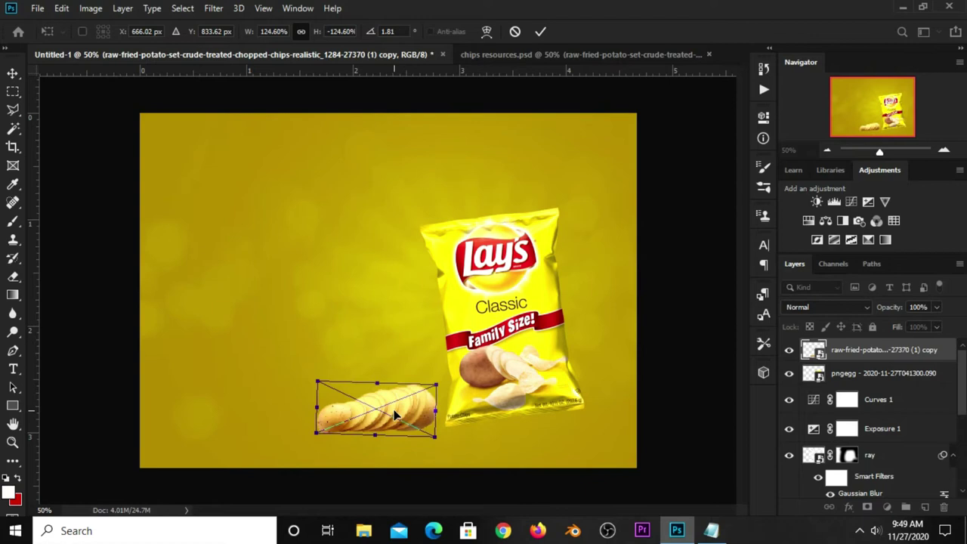
key("Return")
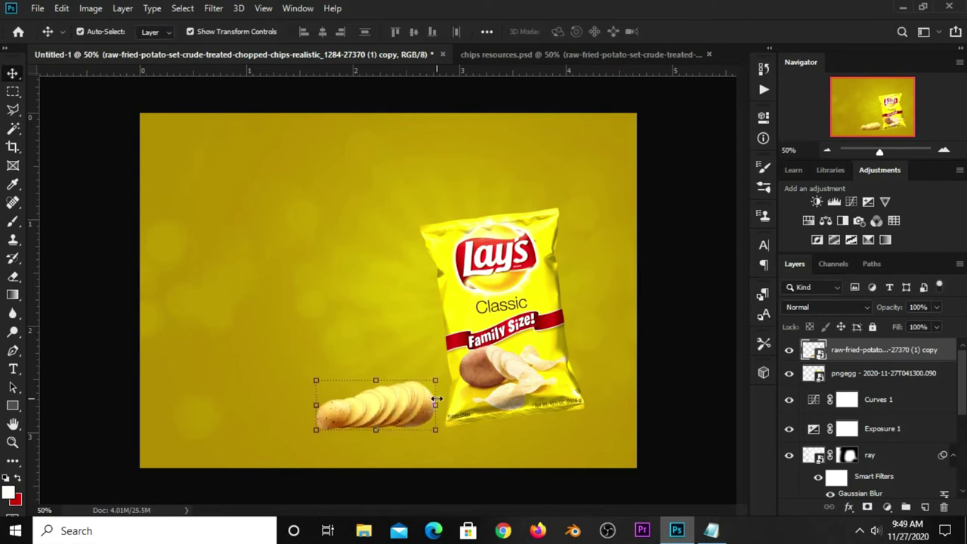
Add a new empty layer above the Lay's bag layer
left_click(673, 396)
left_click(883, 378)
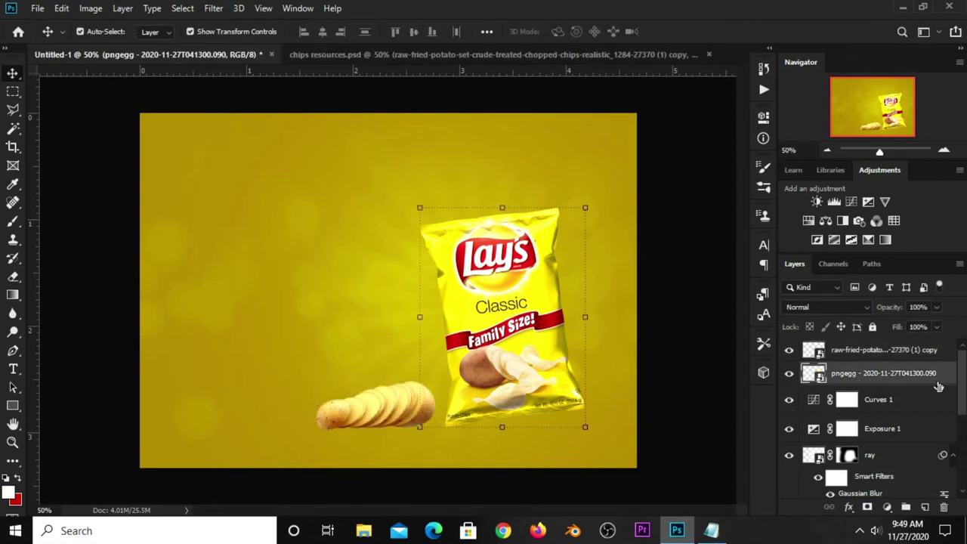
left_click(925, 507)
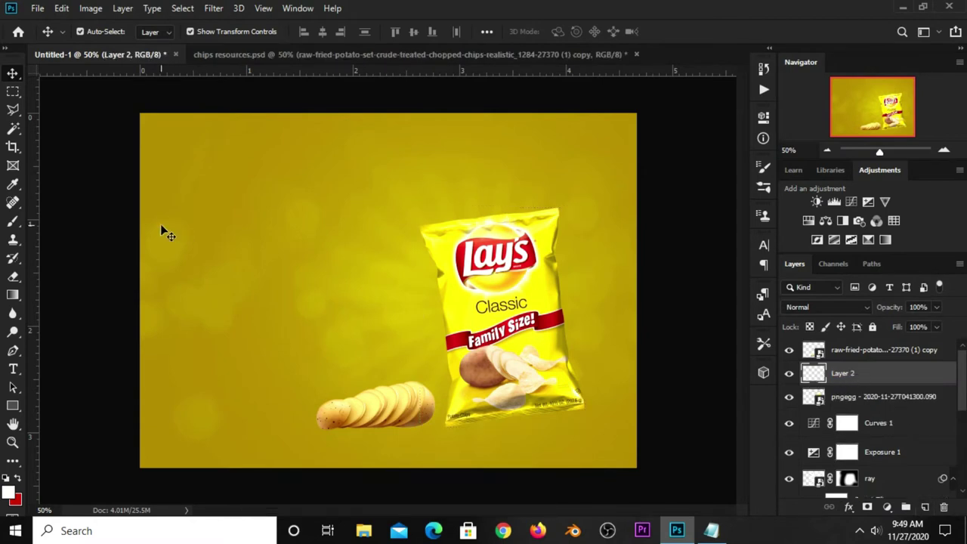
Switch to the brush with black colour and 6% roundness
right_click(12, 220)
left_click(76, 219)
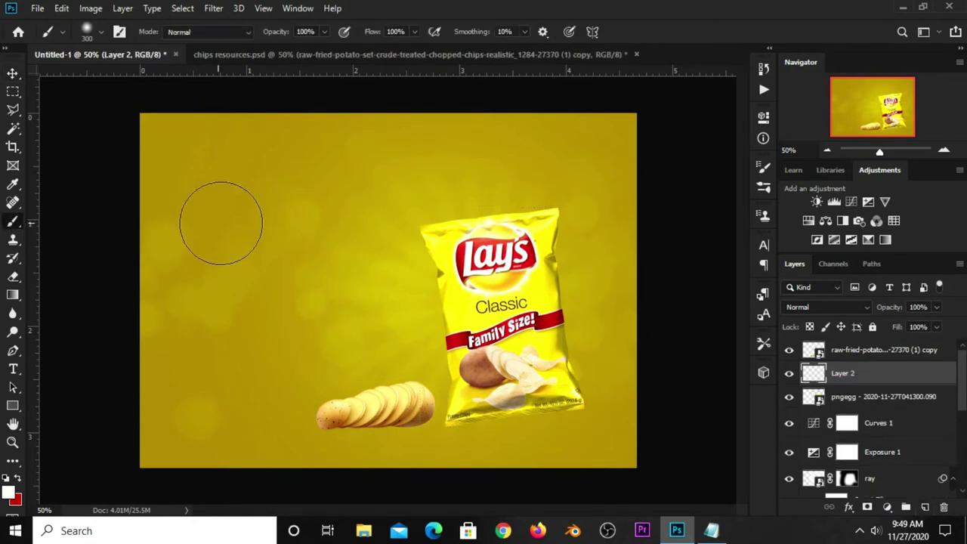
left_click(6, 478)
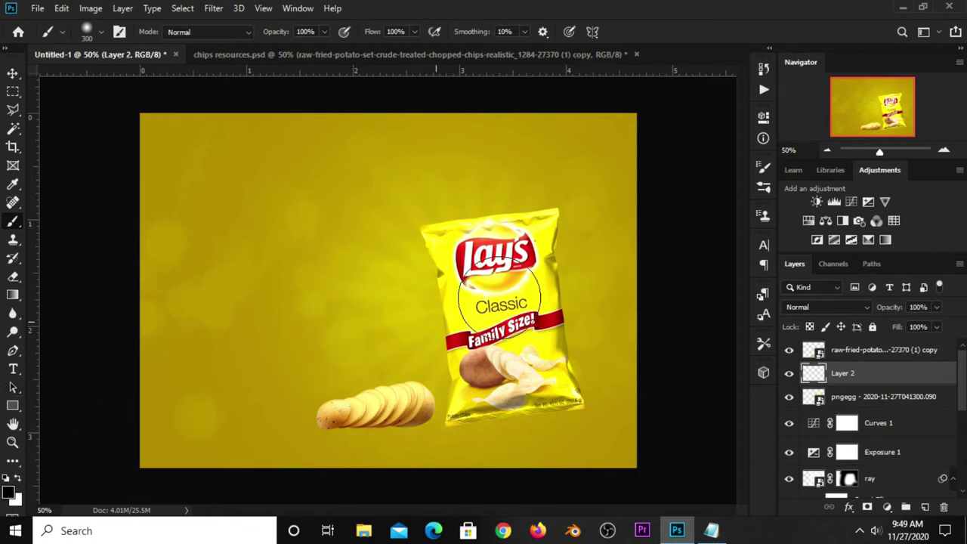
left_click(762, 169)
left_click(643, 315)
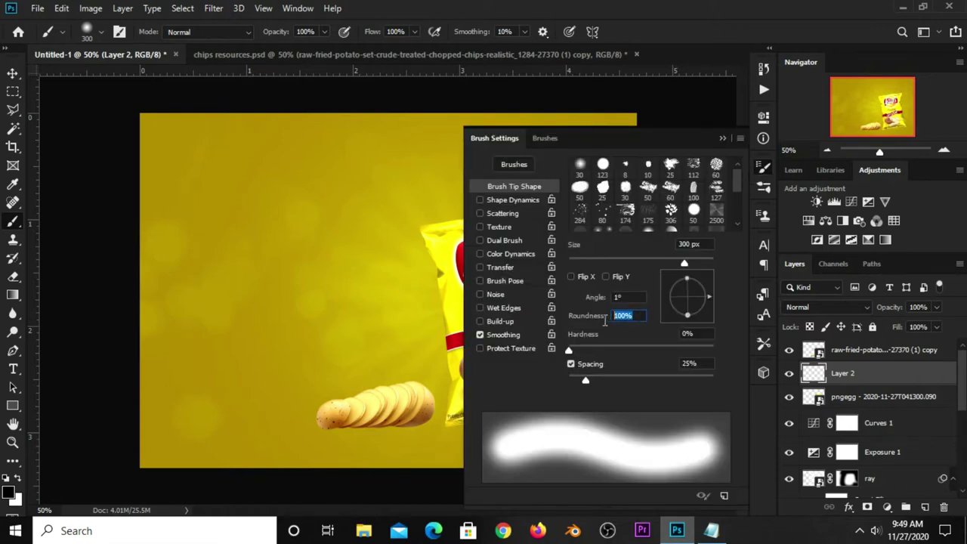
type("6")
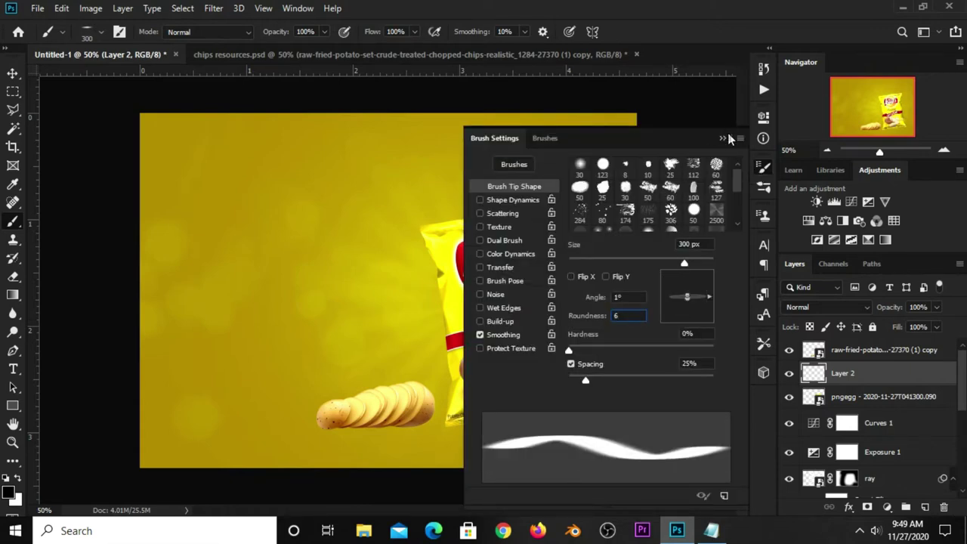
left_click(722, 139)
Paint a flattened soft shadow beneath the chip stack on Layer 2
key("bracketright")
key("bracketright")
left_click_drag(347, 431, 412, 430)
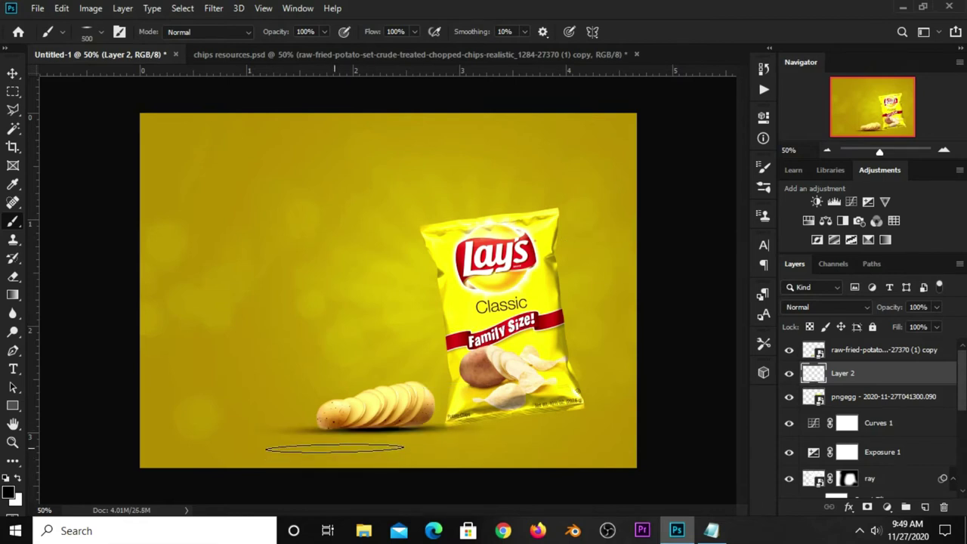
key("ctrl+z")
key("bracketleft")
left_click_drag(354, 431, 399, 431)
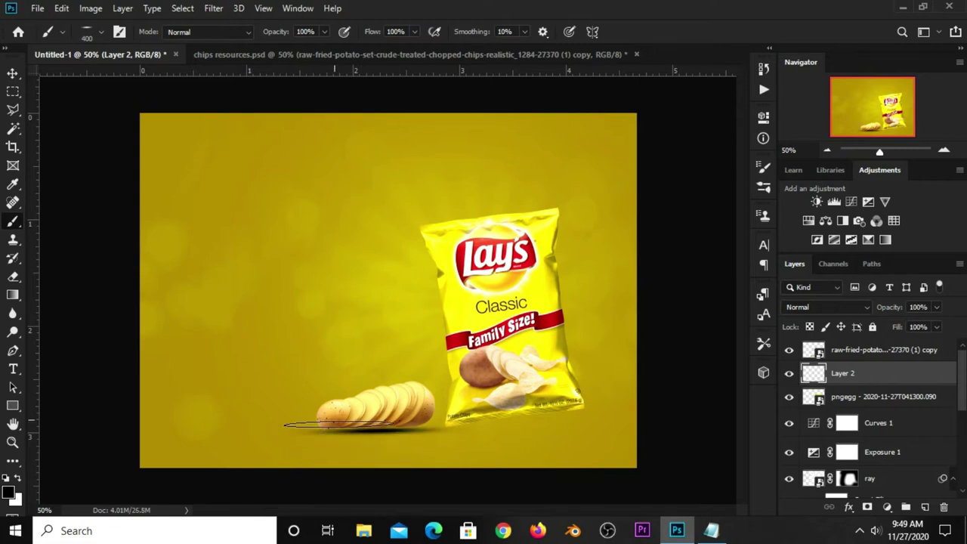
left_click(12, 73)
key("Up")
key("Up")
key("Up")
key("Up")
key("Up")
key("Up")
Set the shadow layer to 72% opacity and nudge the chip bag upward
left_click(936, 307)
left_click(919, 327)
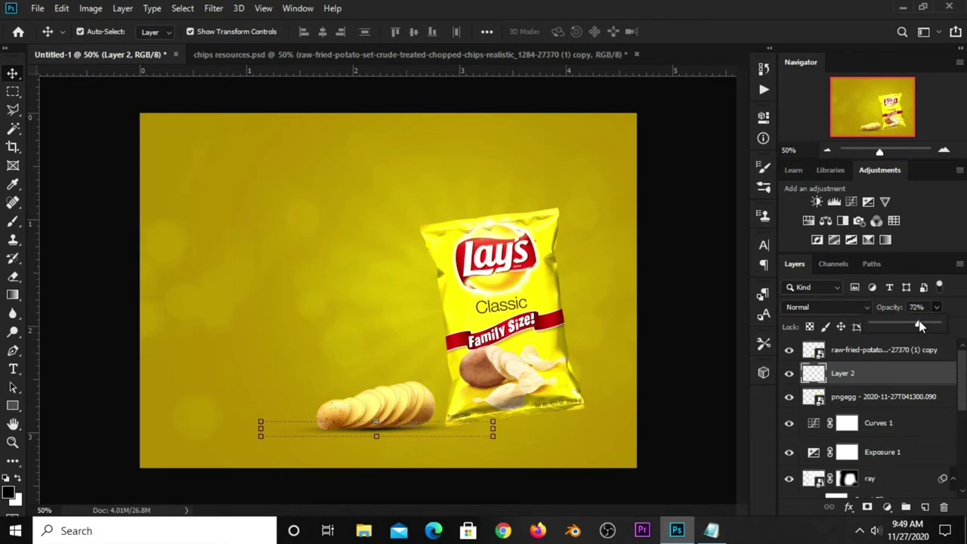
left_click(683, 347)
left_click_drag(526, 345, 509, 345)
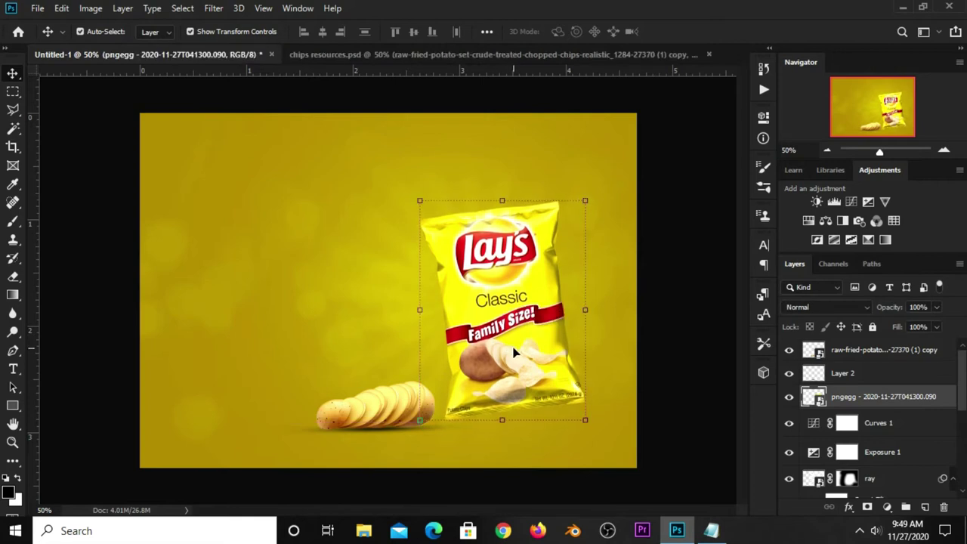
Add a Curves 2 layer clipped to the Lay's bag with its midpoint pulled down
left_click(661, 347)
left_click(521, 346)
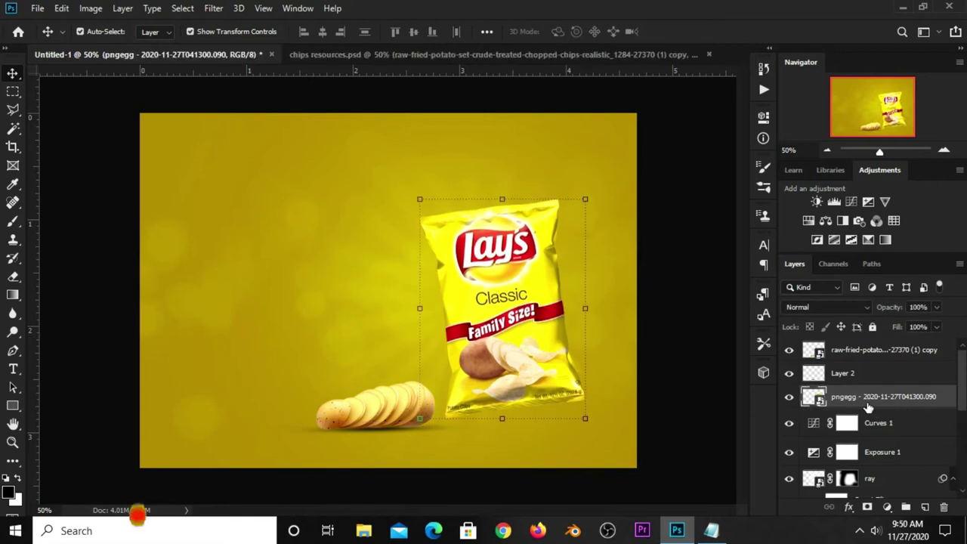
left_click(887, 507)
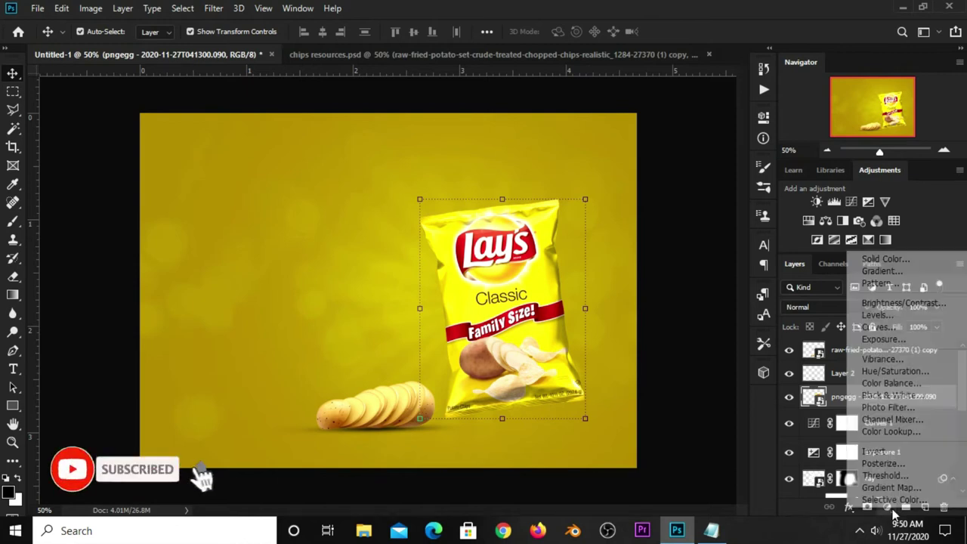
left_click(878, 327)
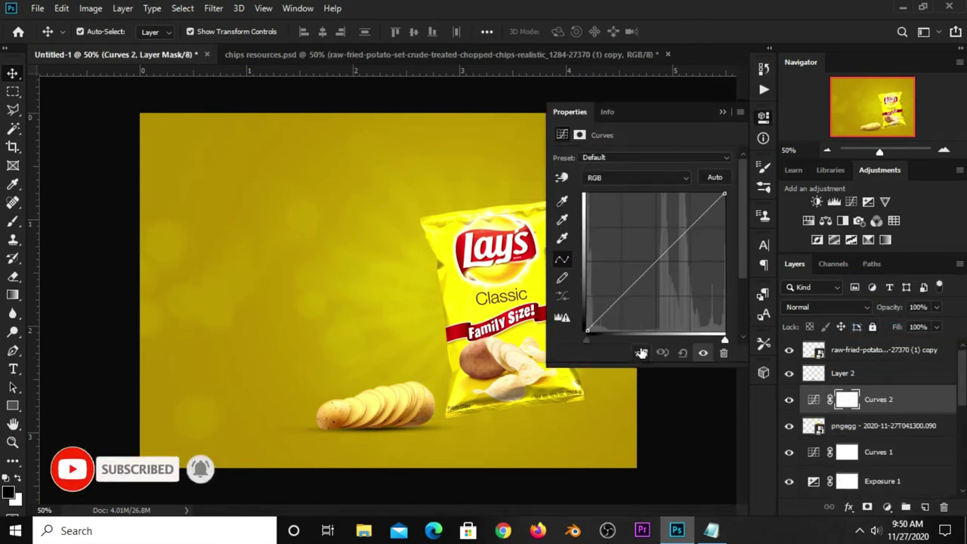
left_click(641, 353)
left_click_drag(641, 277, 642, 288)
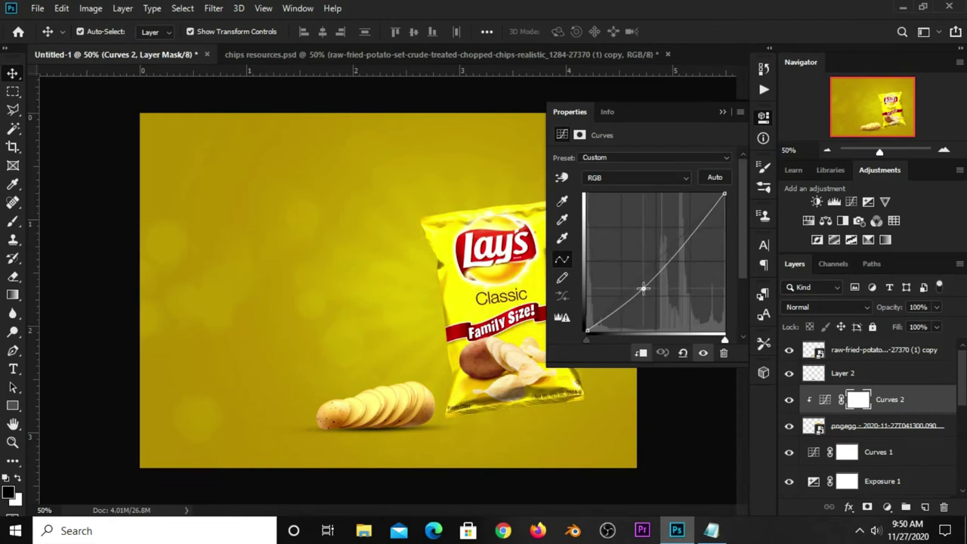
left_click_drag(643, 287, 645, 297)
left_click(701, 353)
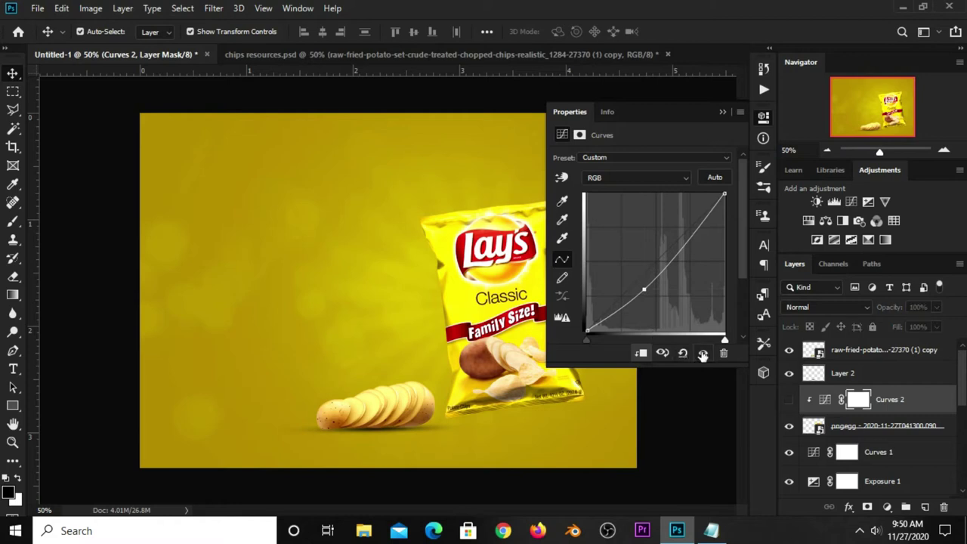
left_click(702, 353)
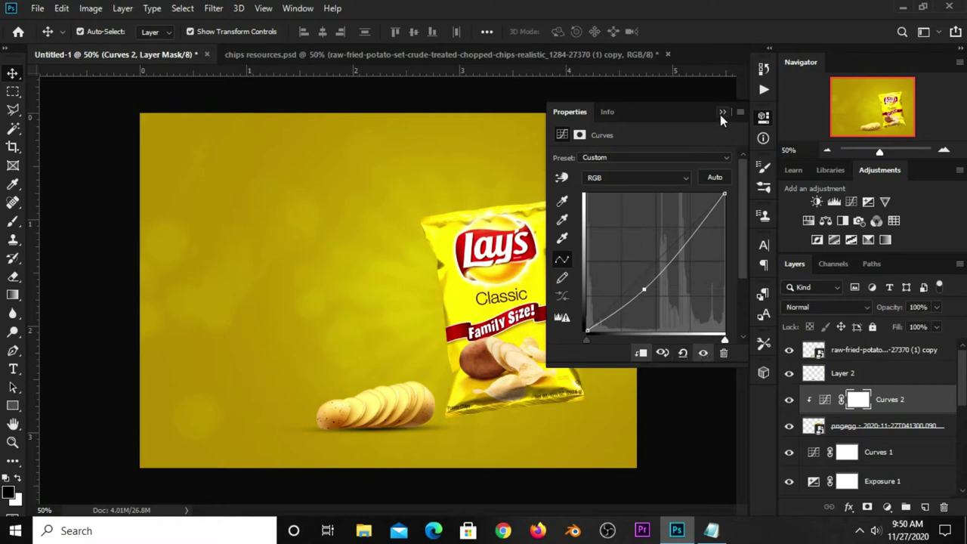
left_click(721, 112)
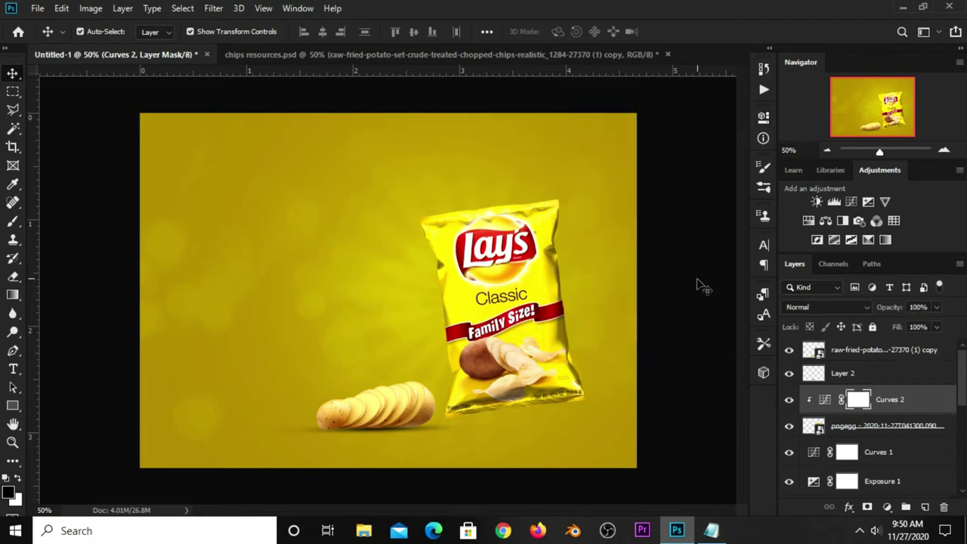
left_click(885, 427)
left_click(888, 451)
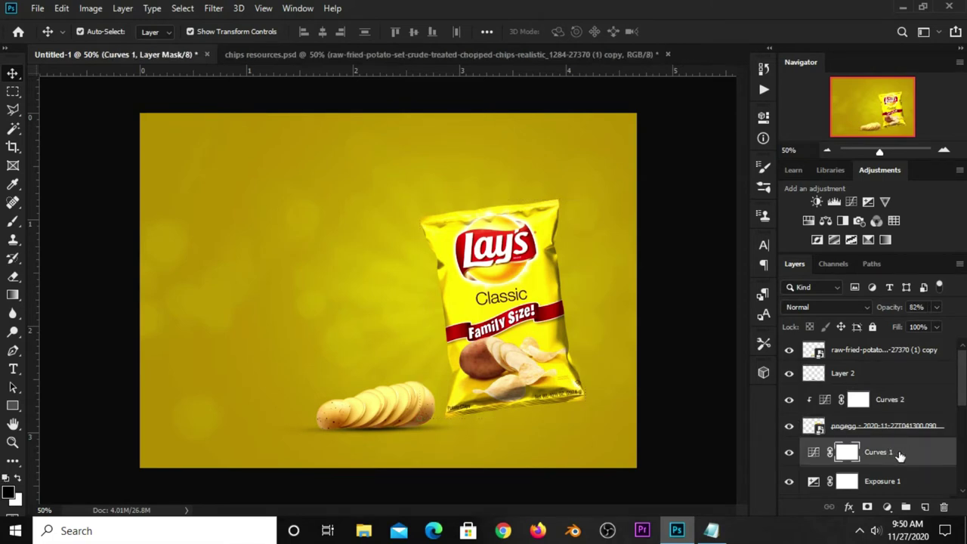
Create Layer 3 above Curves 1 and set the brush roundness to 100%
left_click(925, 507)
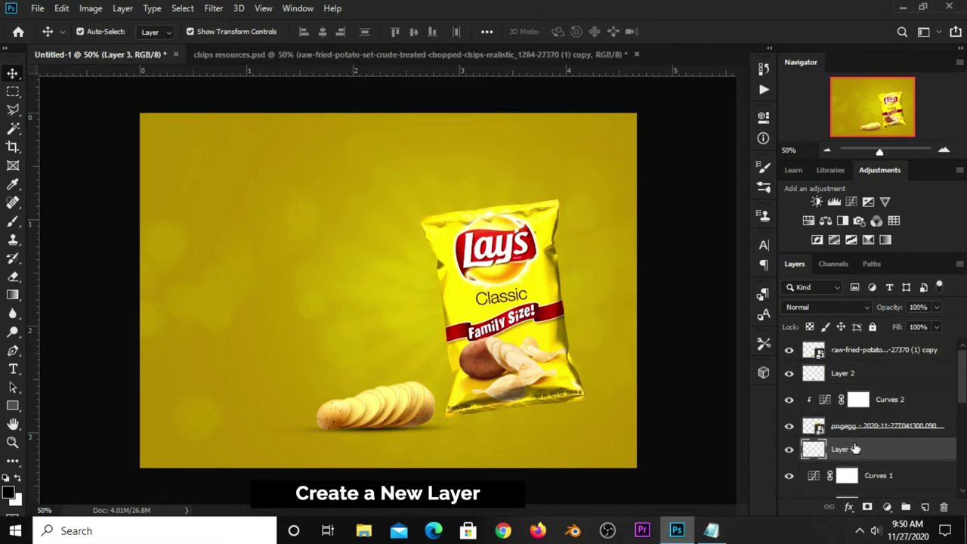
left_click(683, 318)
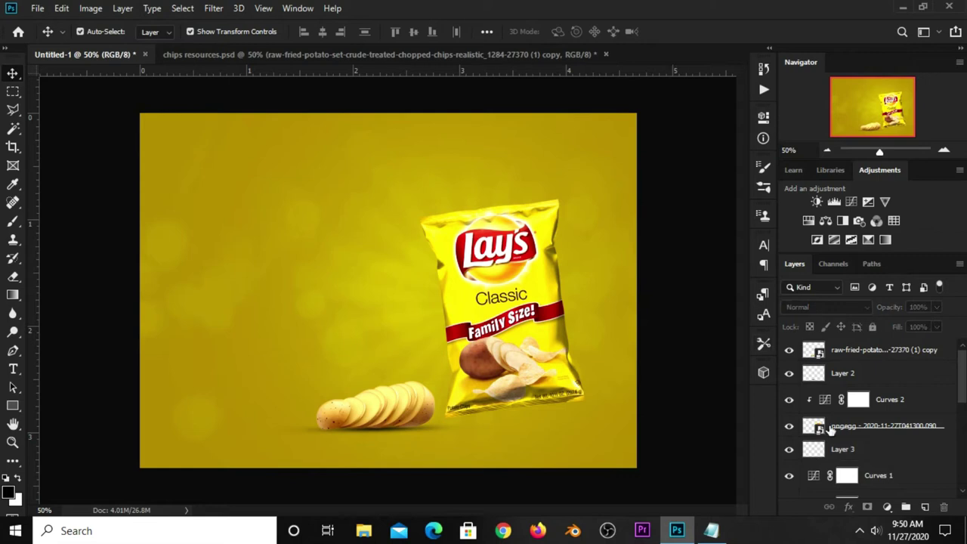
left_click(840, 450)
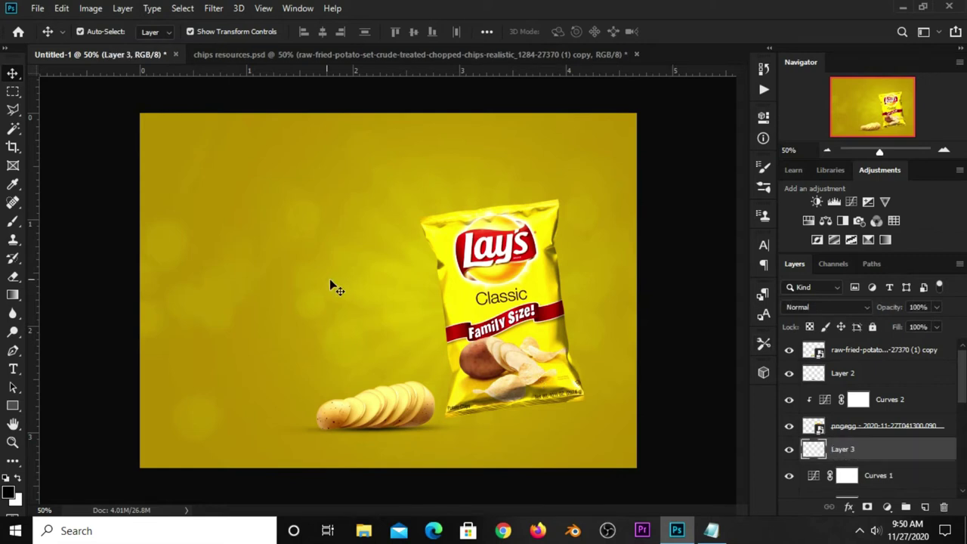
right_click(13, 222)
left_click(68, 219)
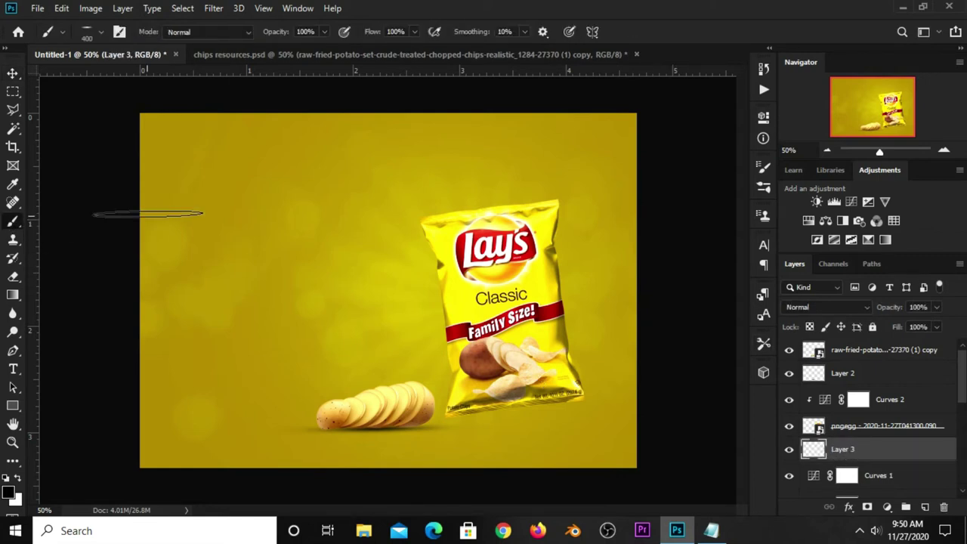
left_click(761, 167)
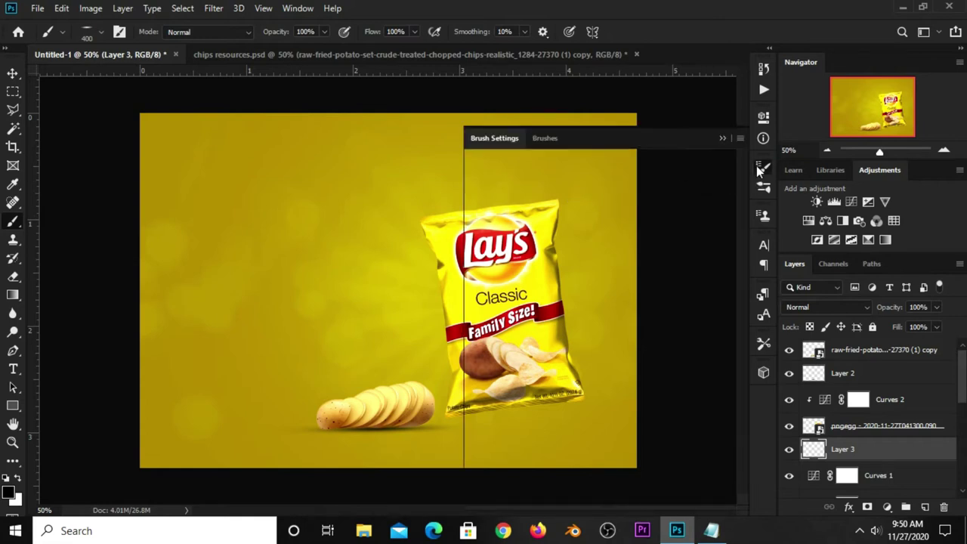
left_click(633, 316)
type("100")
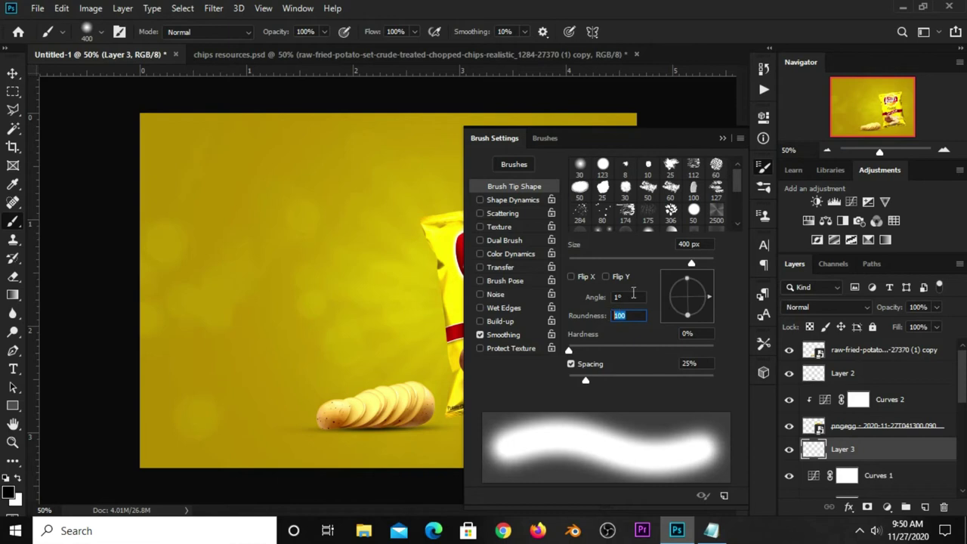
left_click(722, 138)
Stamp a soft black dab and flatten it into a thin shadow under the bag
left_click(302, 269)
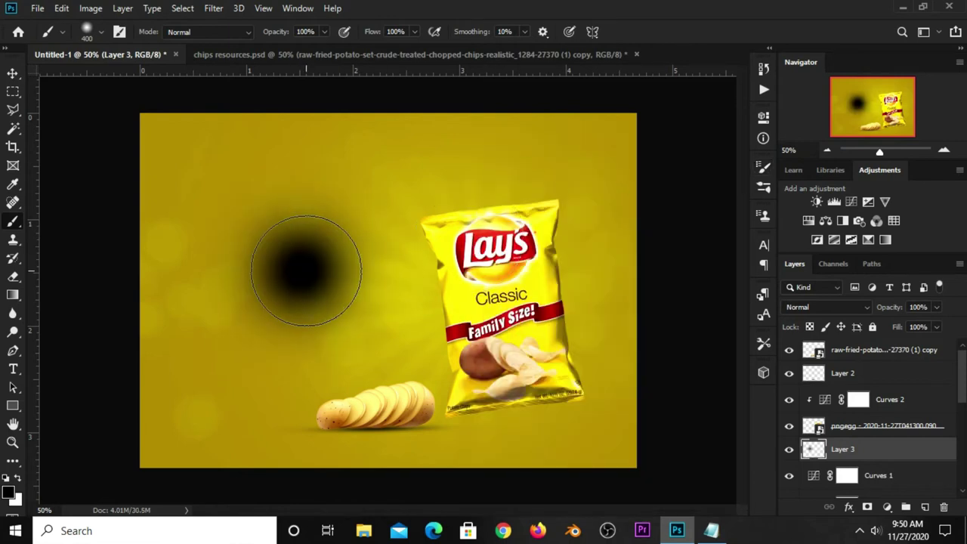
left_click(12, 73)
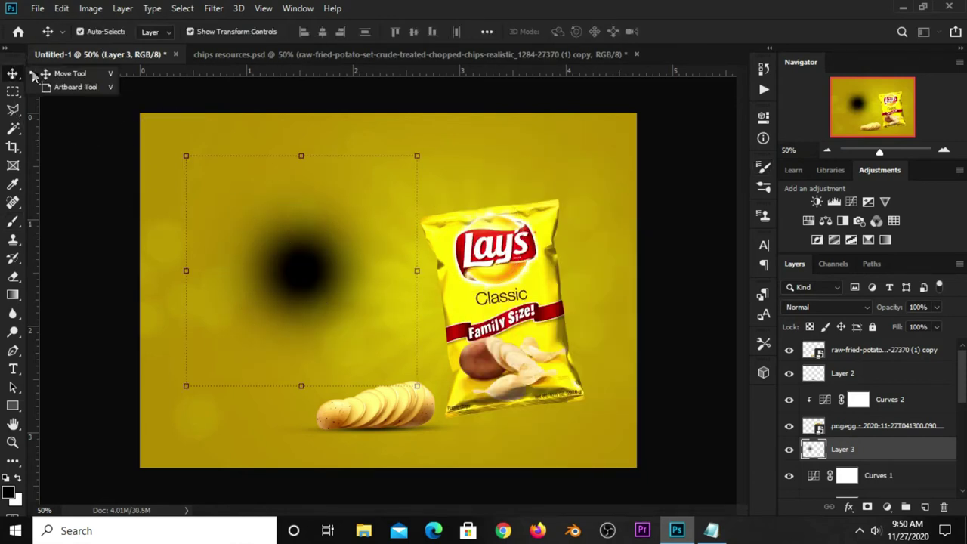
key("ctrl+t")
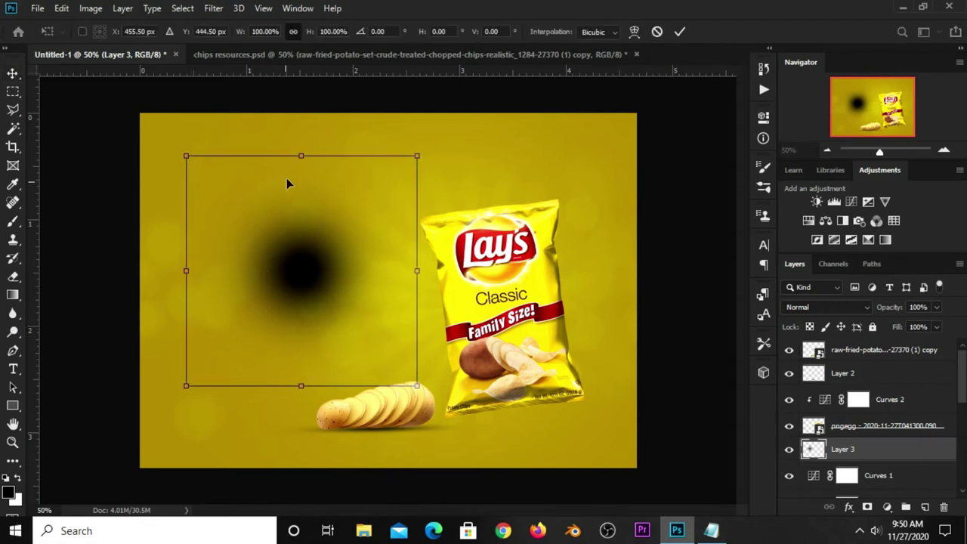
left_click_drag(300, 156, 300, 219)
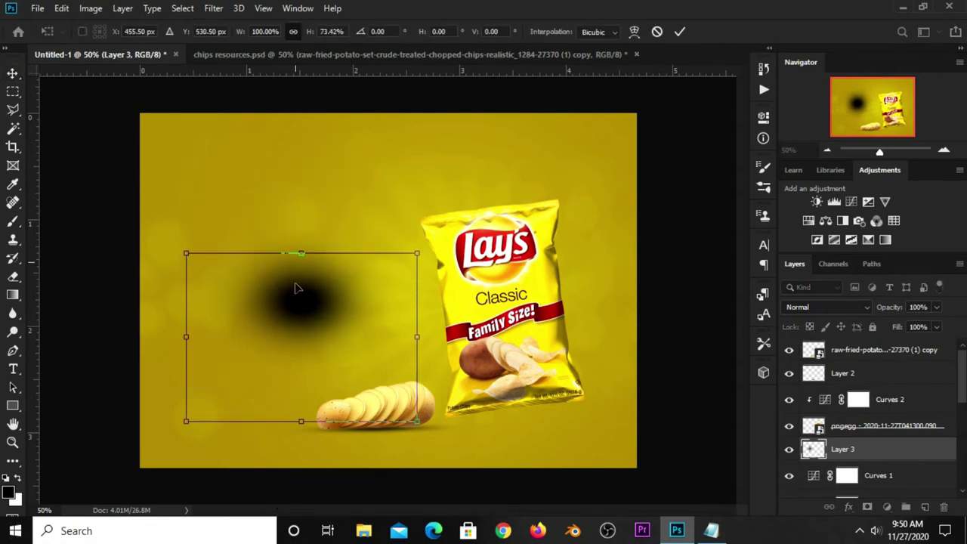
mouse_move(299, 256)
left_mouse_down()
mouse_move(301, 369)
mouse_move(295, 303)
left_mouse_up()
mouse_move(300, 222)
left_mouse_down()
mouse_move(313, 361)
mouse_move(302, 305)
left_mouse_up()
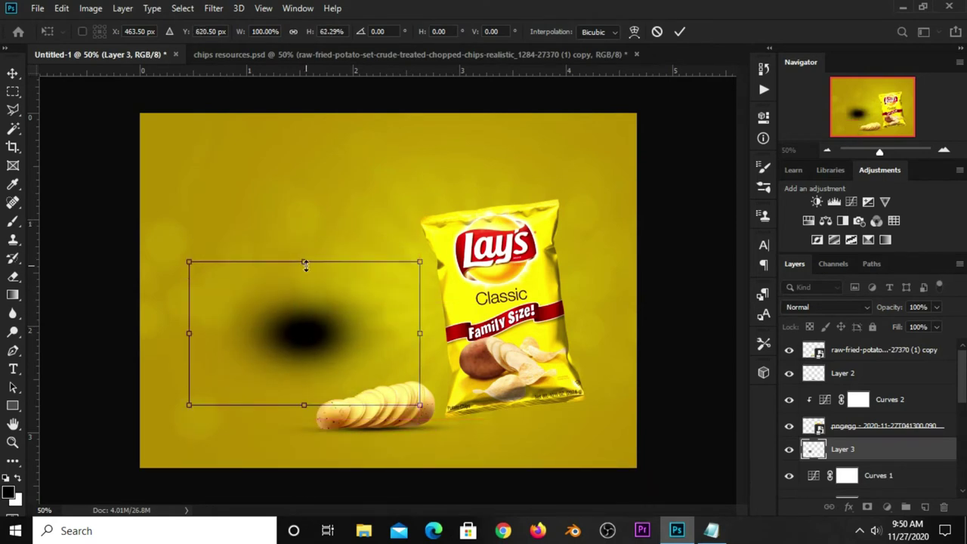
mouse_move(305, 261)
left_mouse_down()
mouse_move(305, 374)
mouse_move(508, 423)
left_mouse_up()
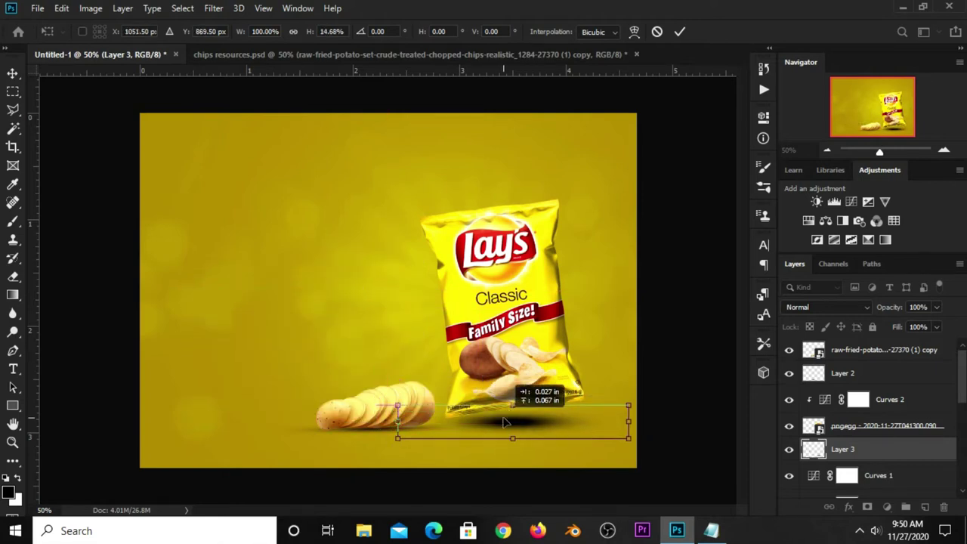
key("Return")
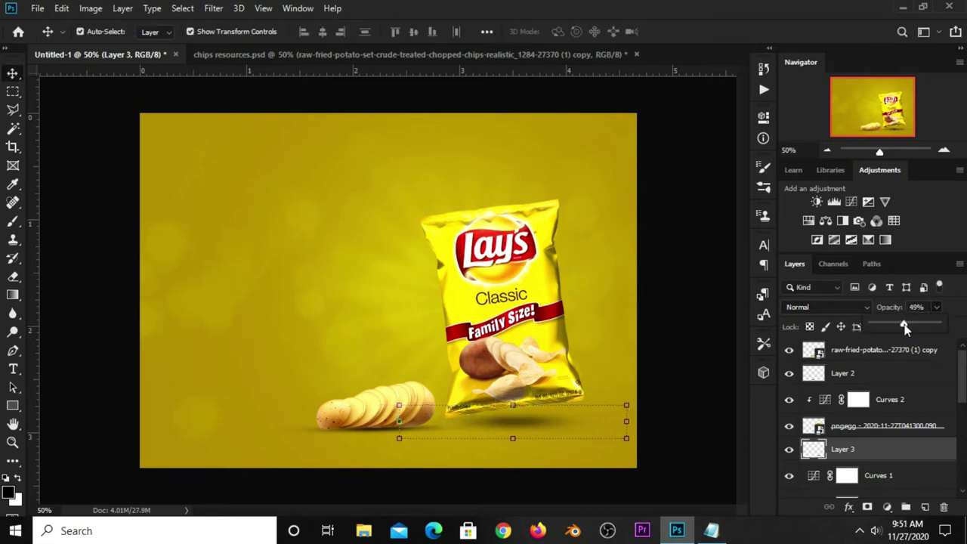
Set the shadow to 65% opacity and resize it to fit beneath the bag
left_click_drag(913, 324, 915, 324)
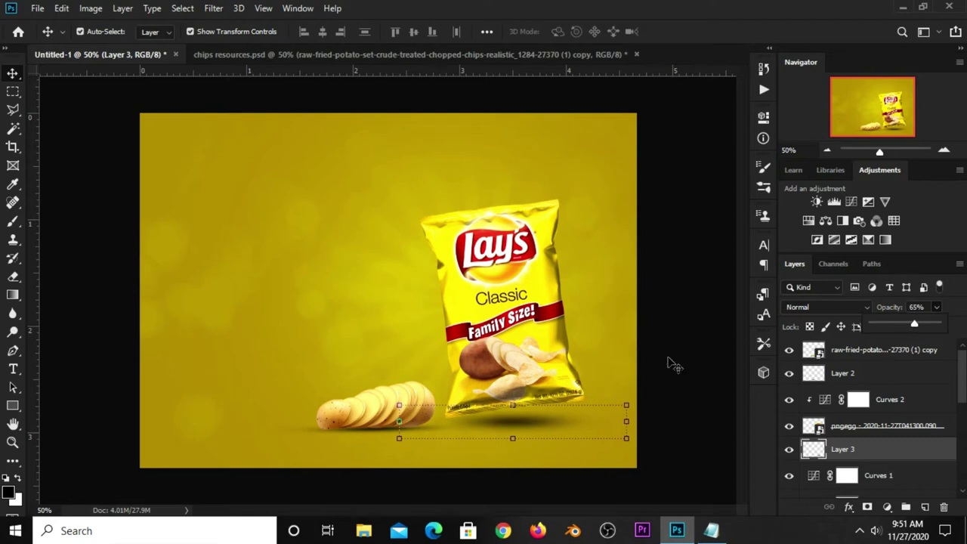
left_click_drag(511, 406, 516, 414)
key("Return")
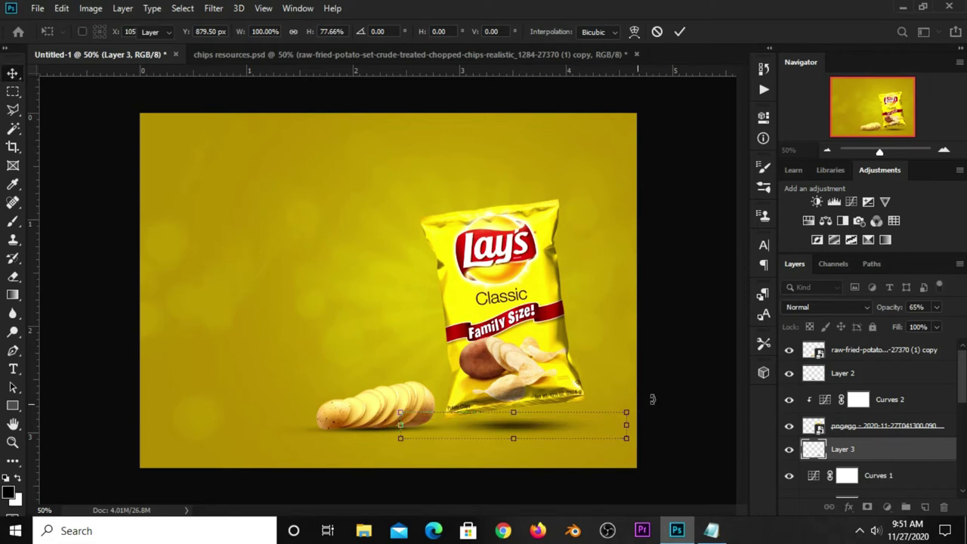
left_click_drag(500, 430, 530, 427)
key("ctrl+t")
left_click_drag(638, 421, 607, 423)
left_click_drag(534, 435, 537, 429)
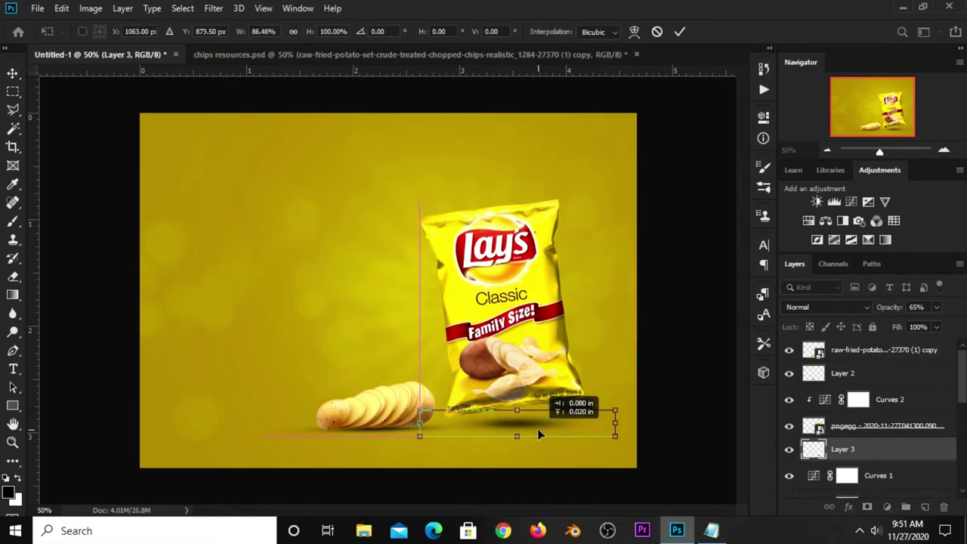
key("Return")
Select the chip bag layer on the canvas
left_click(498, 348)
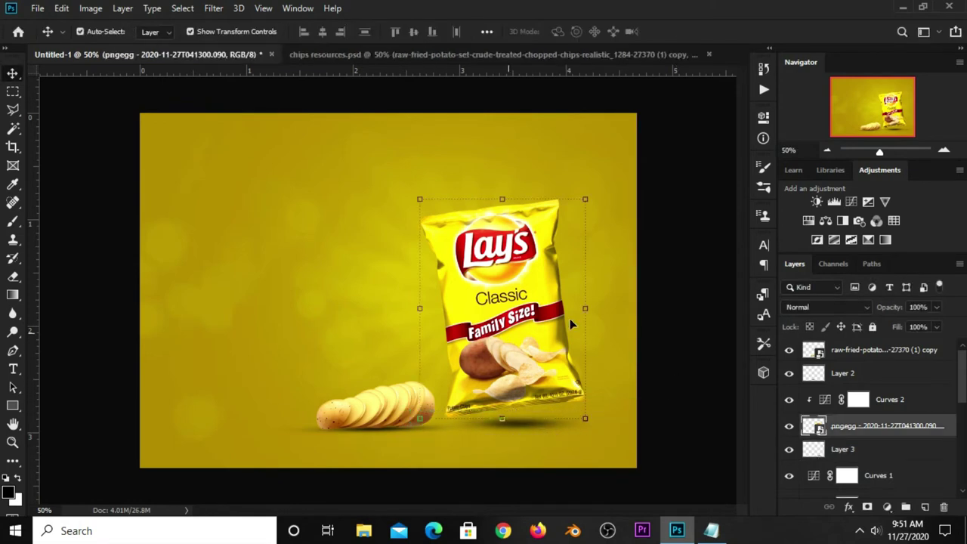
left_click(587, 282)
left_click(564, 289)
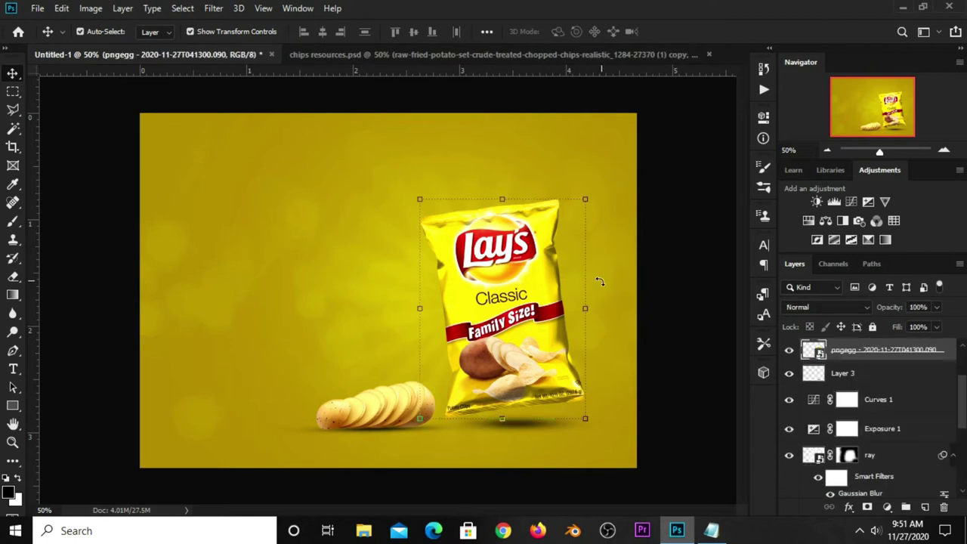
left_click(604, 275)
left_click(555, 287)
Lock All on the ray, copy 2 and Layer 1 layers
left_click(870, 384)
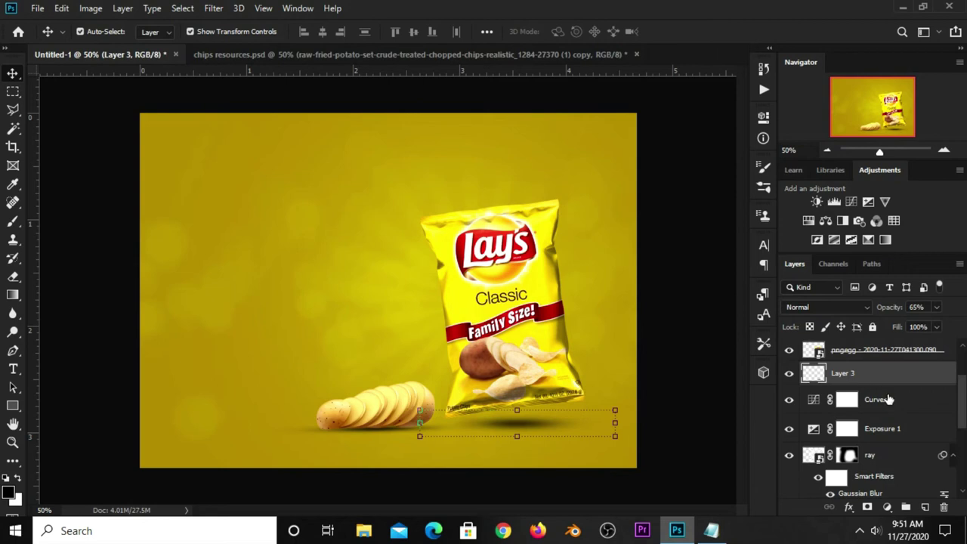
scroll(888, 399, "down", 3)
left_click(872, 386)
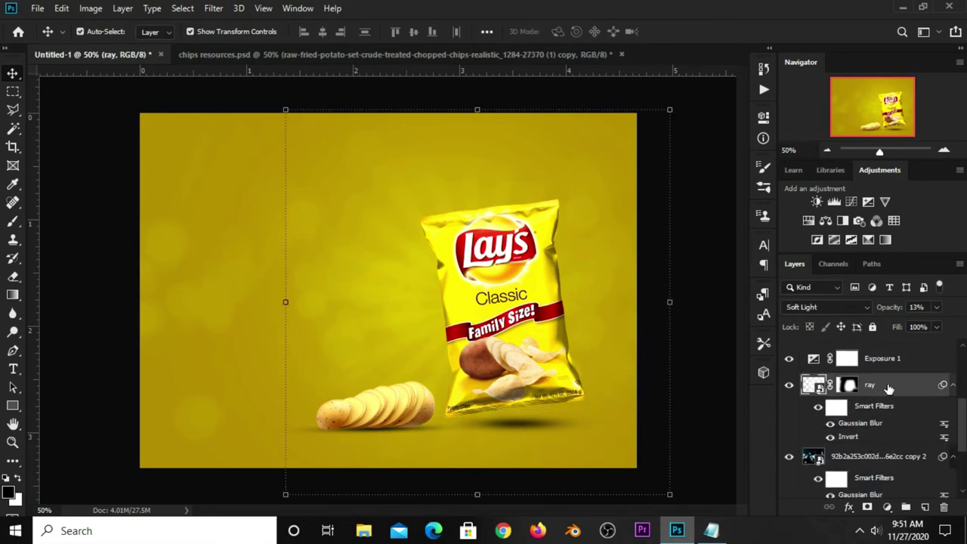
left_click(873, 327)
left_click(874, 457)
left_click(872, 327)
scroll(873, 429, "down", 1)
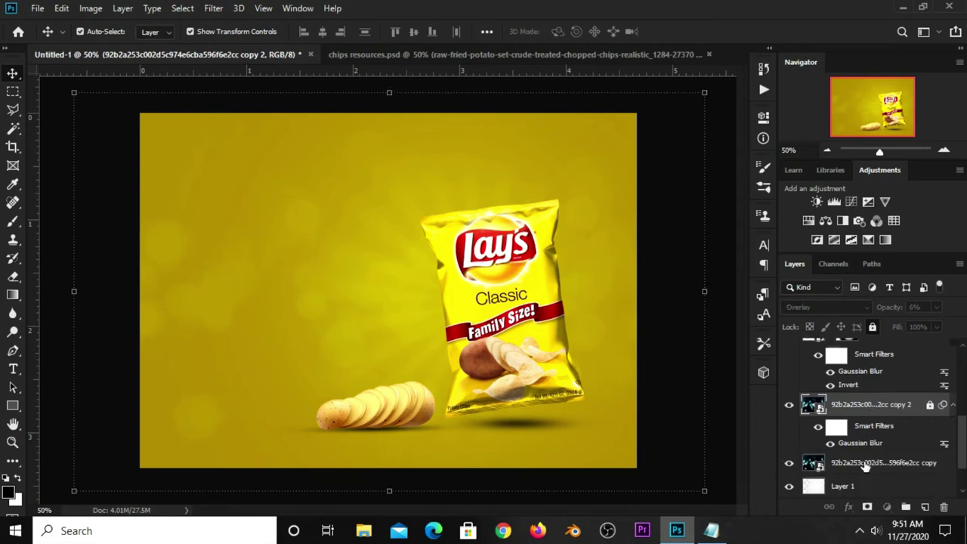
left_click(869, 463)
scroll(869, 462, "down", 1)
left_click(884, 463)
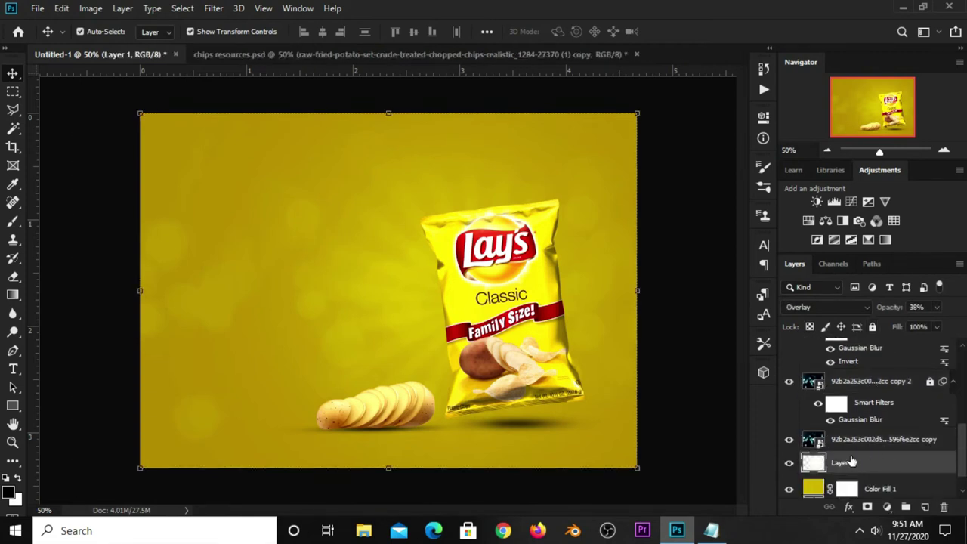
left_click(872, 328)
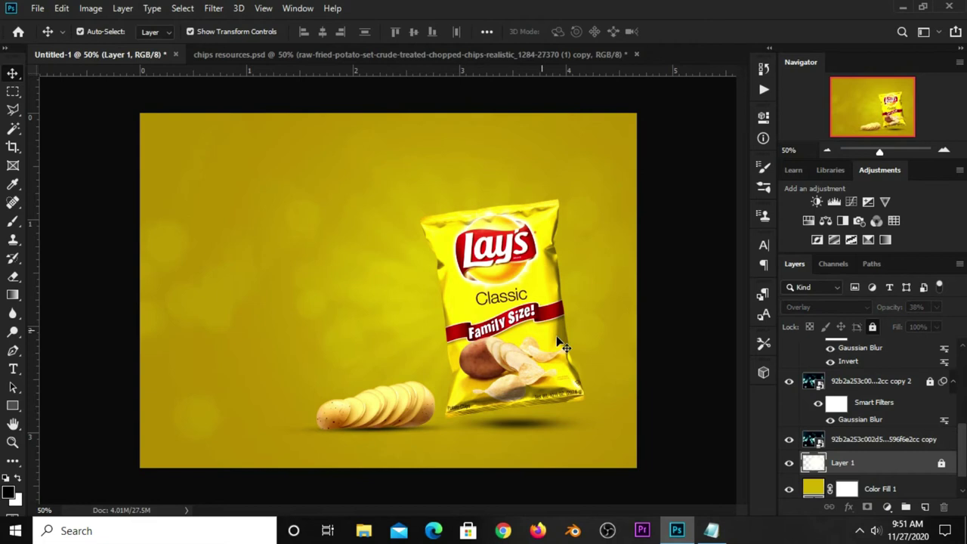
Rotate the Lay's bag about -7.5° with Free Transform
left_click(518, 249)
key("ctrl+t")
mouse_move(591, 178)
left_mouse_down()
mouse_move(573, 168)
mouse_move(566, 193)
mouse_move(586, 182)
left_mouse_up()
key("Return")
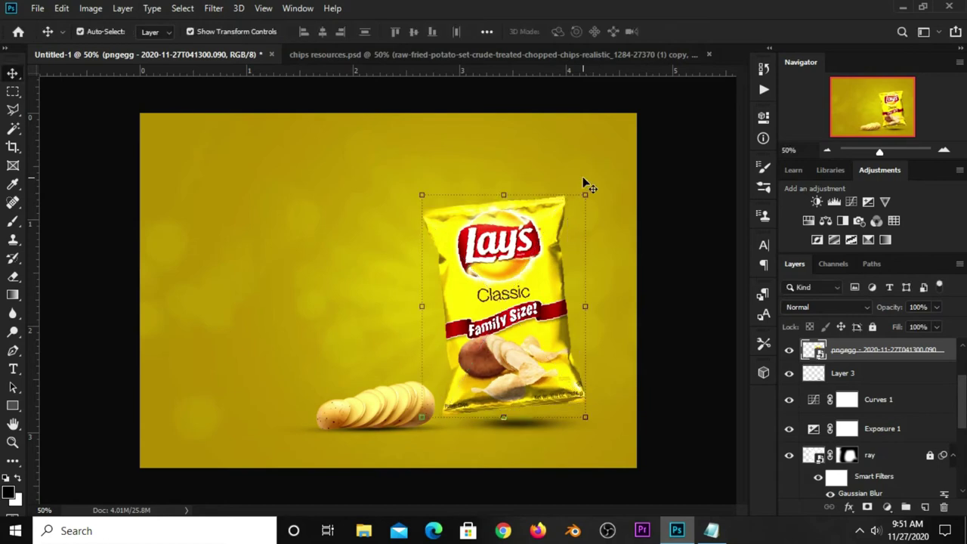
Bring the white light burst from chips resources into the ad, beside the bag
left_click(346, 54)
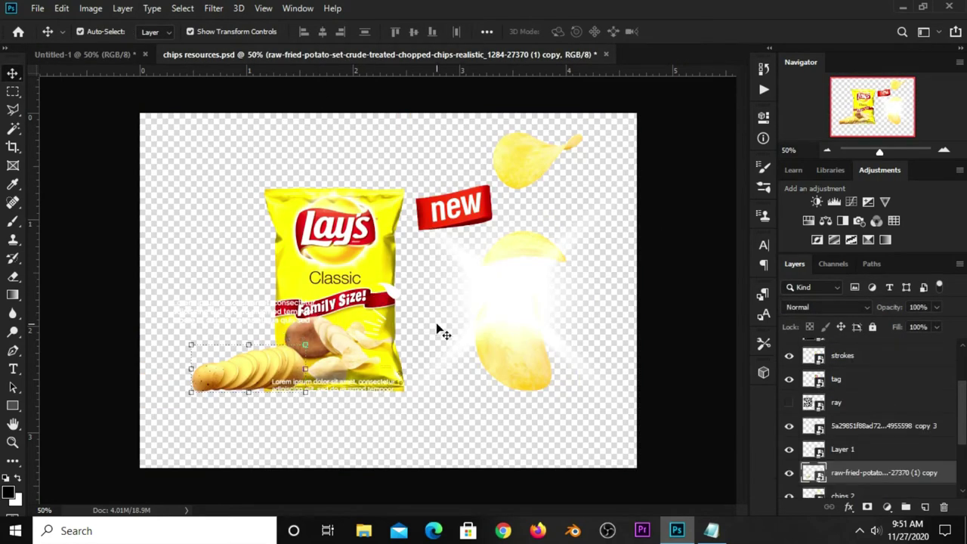
left_click_drag(501, 304, 472, 324)
key("ctrl")
left_click(96, 54)
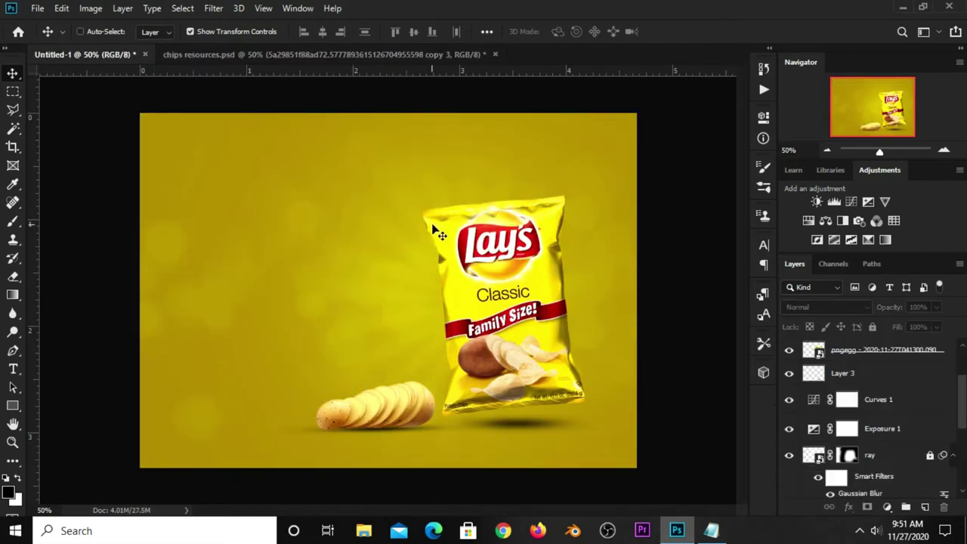
left_click_drag(436, 234, 428, 227)
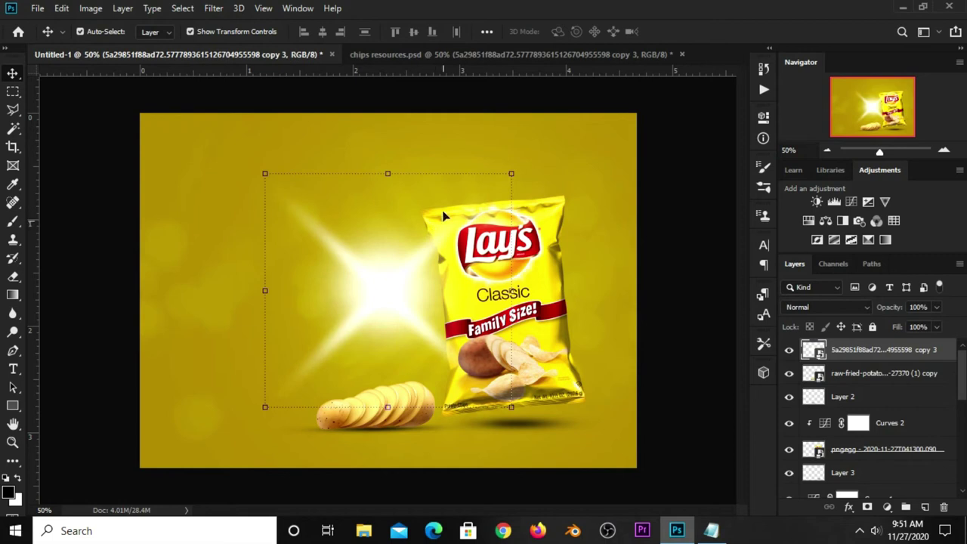
left_click_drag(370, 294, 469, 285)
Move the light burst layer below Layer 3 so it glows behind the bag
left_click_drag(863, 349, 863, 468)
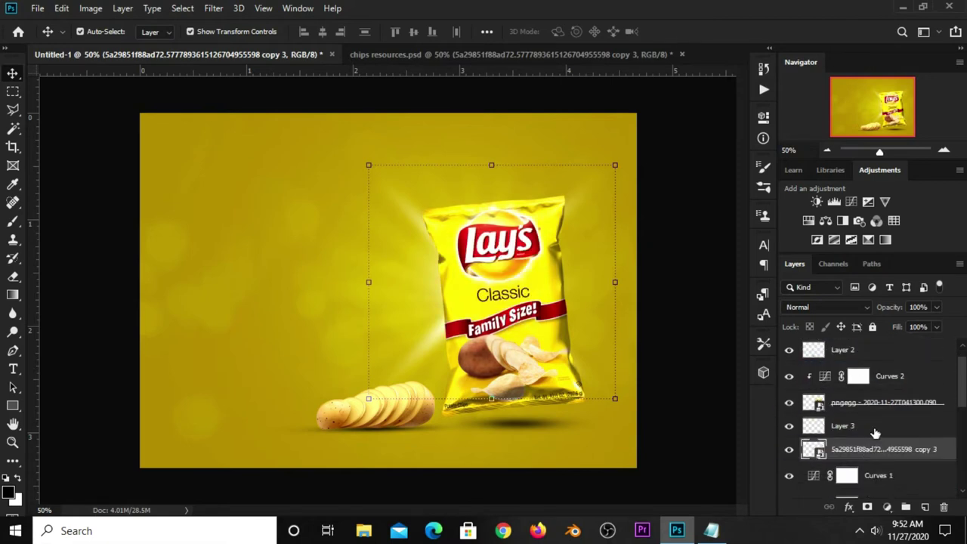
scroll(875, 433, "down", 1)
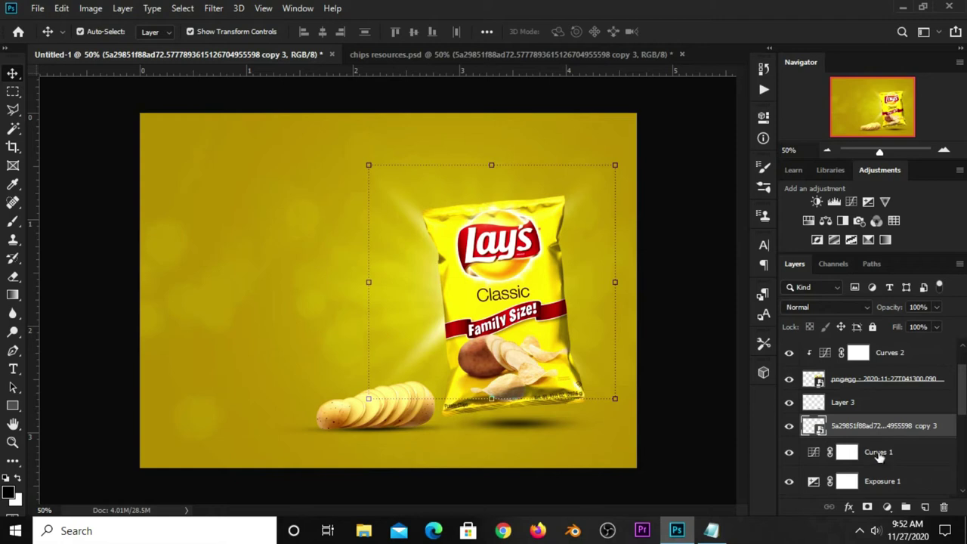
scroll(881, 457, "down", 1)
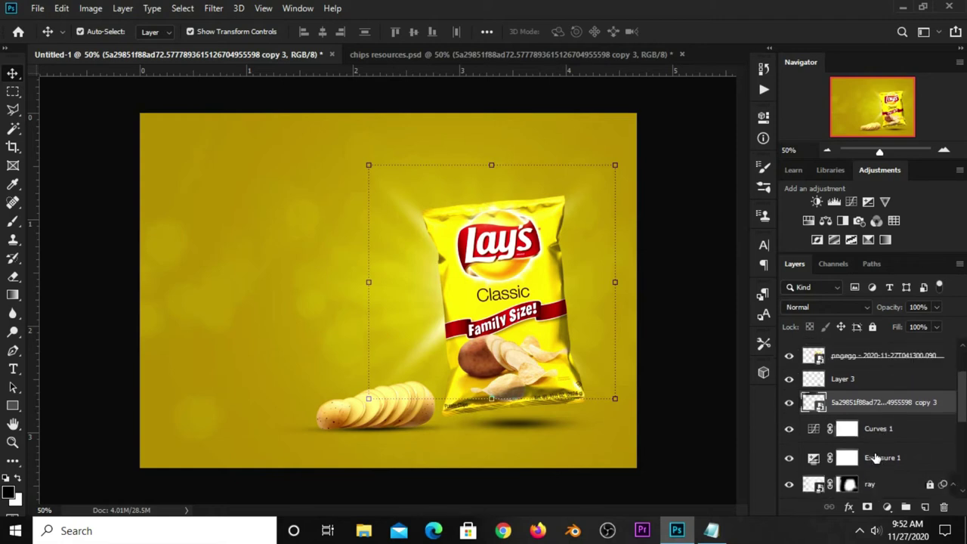
left_click(789, 405)
left_click(789, 404)
Set the light burst layer to Soft Light blending and rotate it about its centre
left_click(813, 307)
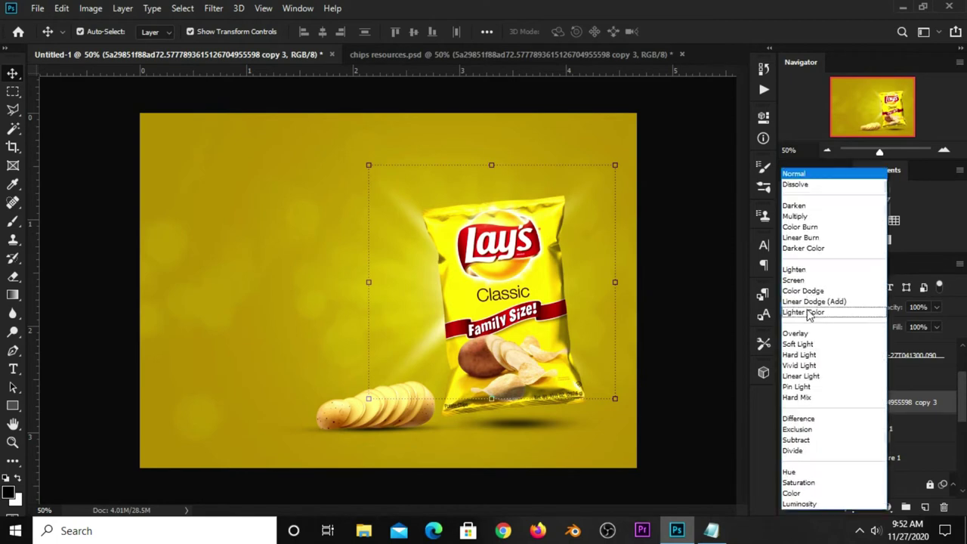
left_click(798, 344)
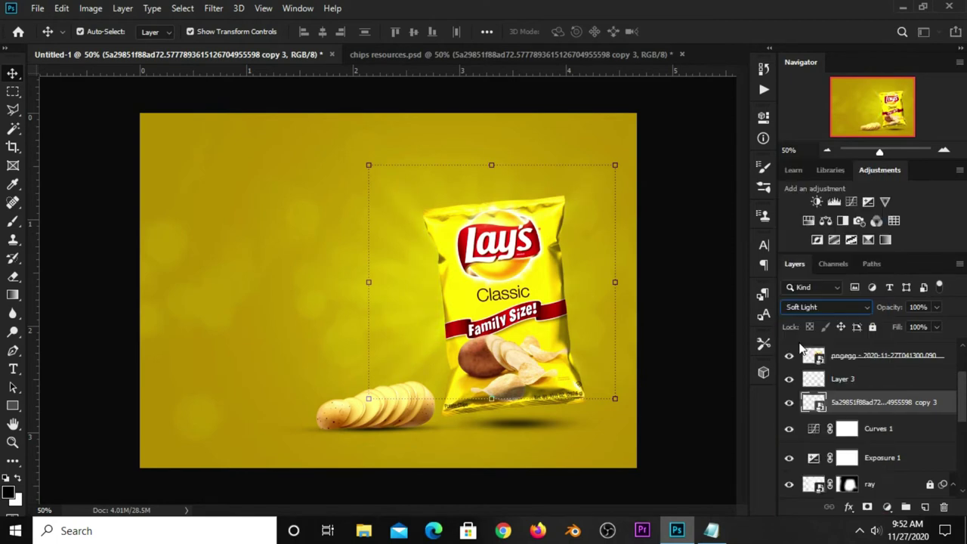
left_click_drag(545, 164, 534, 256)
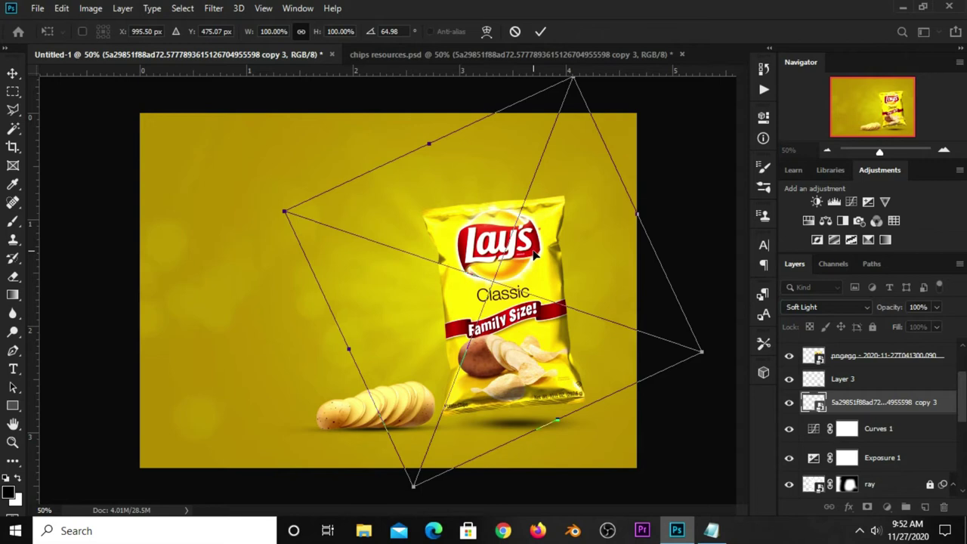
left_click(541, 34)
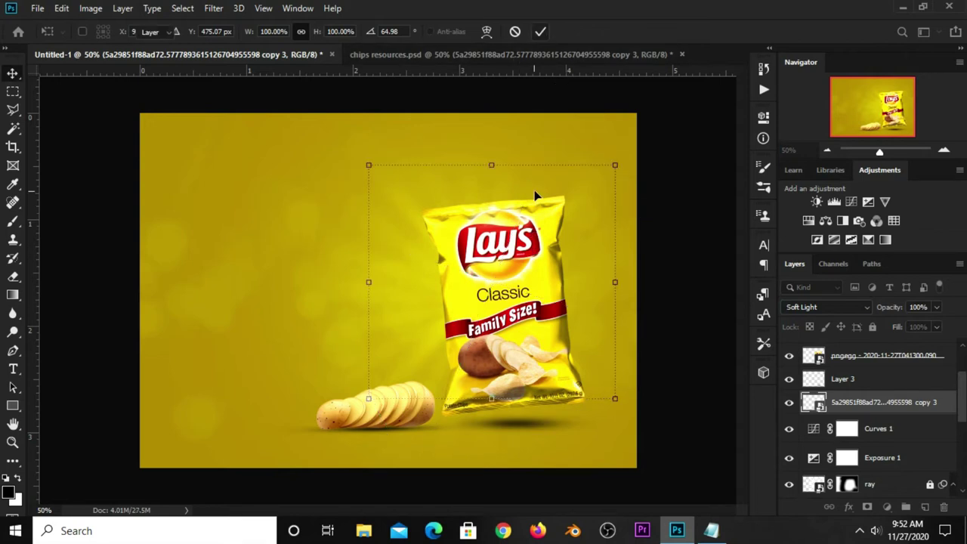
Convert the light burst to a Smart Object, enlarge it to 112.6% and shift it behind the bag
right_click(858, 406)
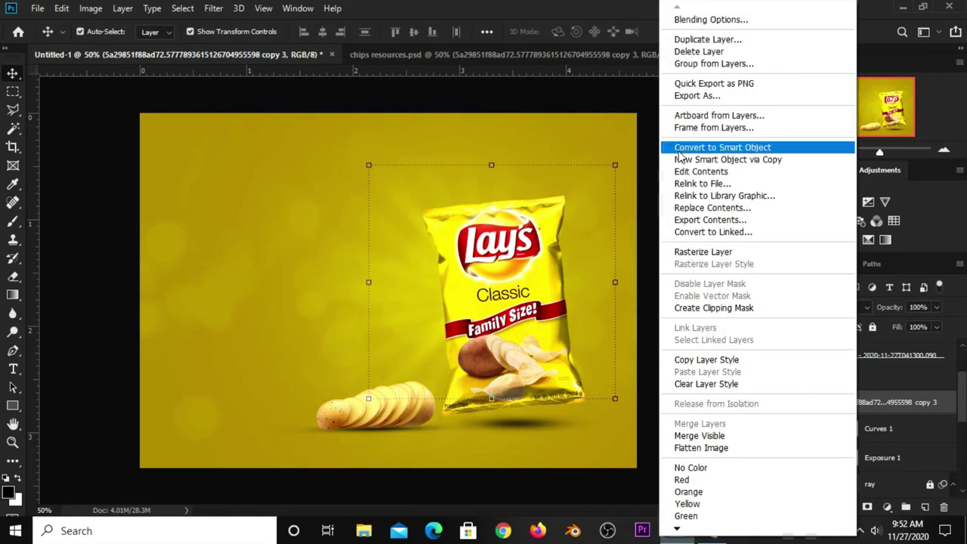
left_click(702, 147)
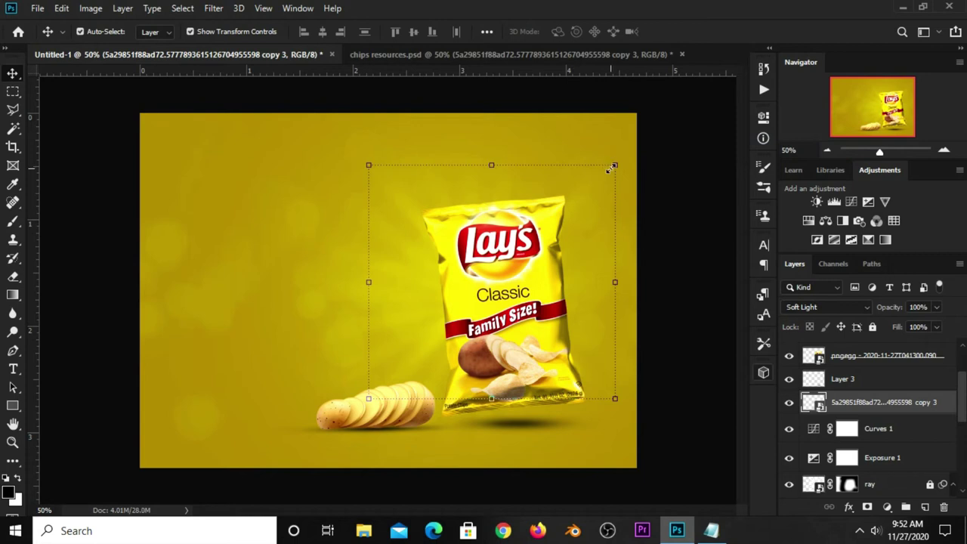
left_click_drag(613, 166, 641, 142)
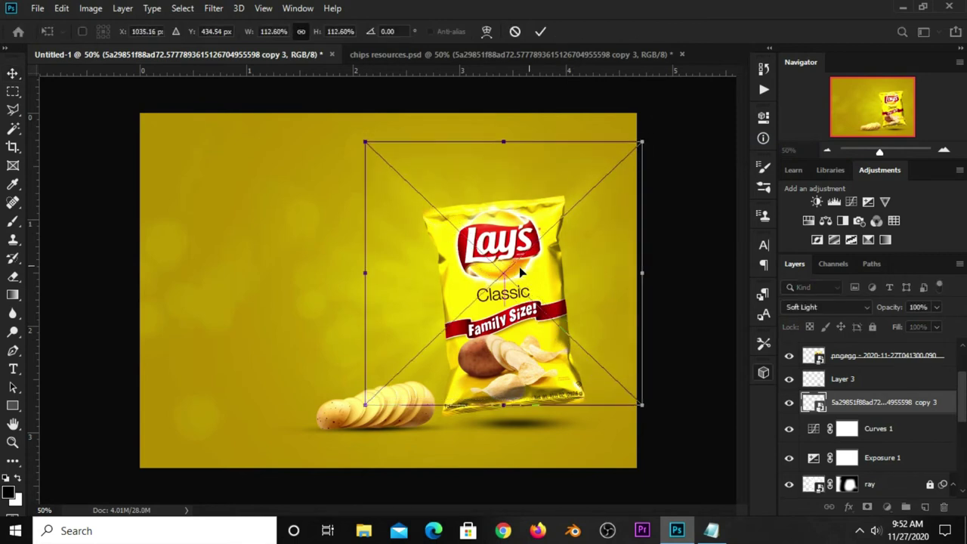
left_click_drag(520, 272, 500, 272)
key("Return")
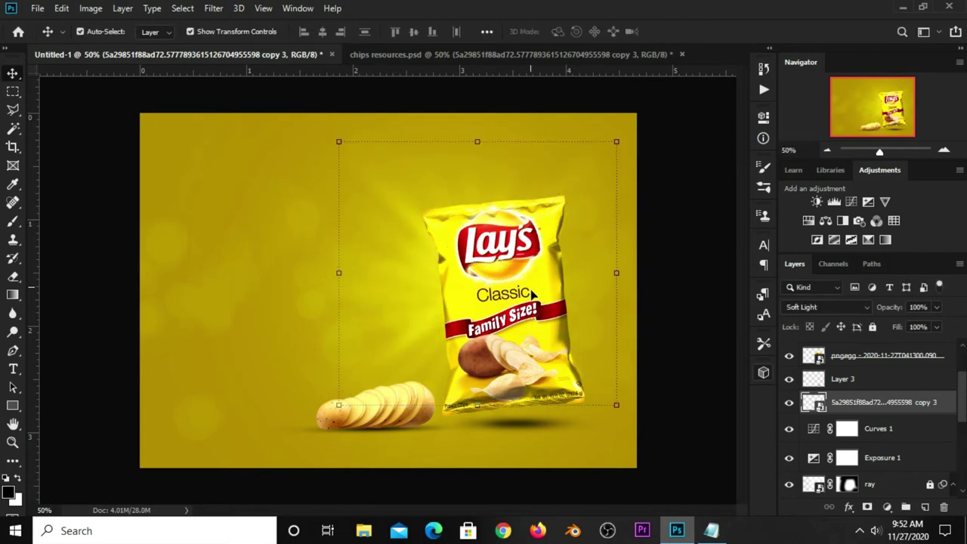
left_click_drag(532, 295, 536, 297)
Duplicate the light burst, rotating the copy about 24 degrees at roughly 104% scale
key("ctrl+j")
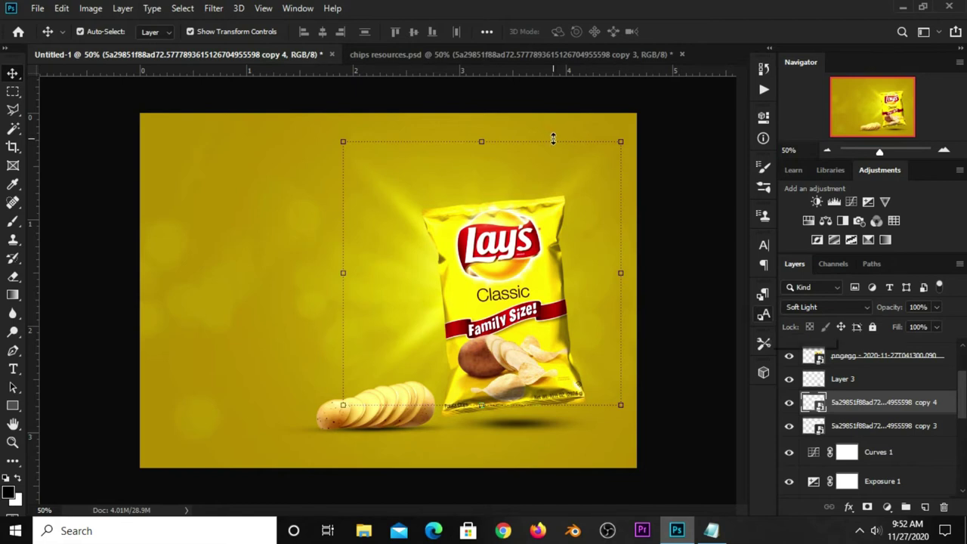
left_click_drag(553, 133, 648, 185)
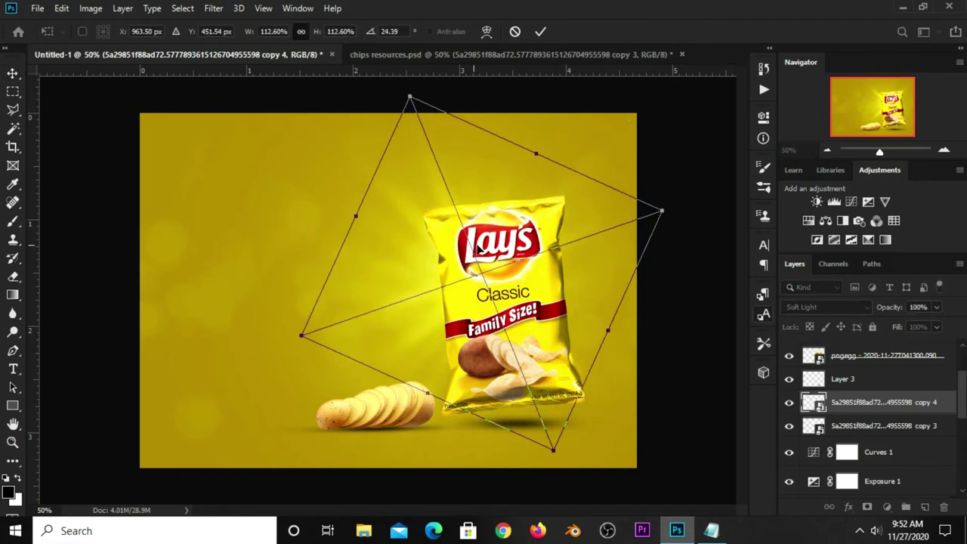
left_click_drag(485, 251, 484, 264)
left_click_drag(300, 348, 324, 346)
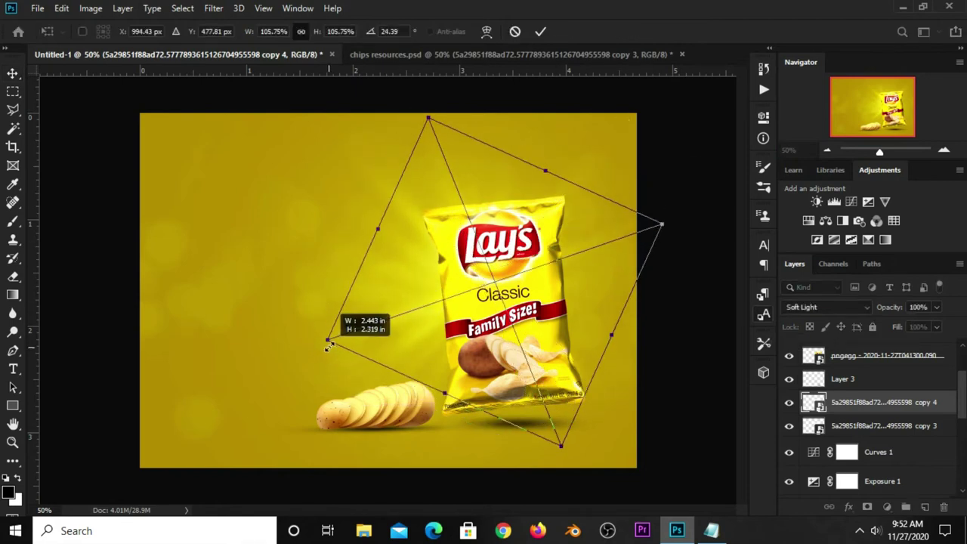
left_click_drag(494, 275, 487, 295)
key("Return")
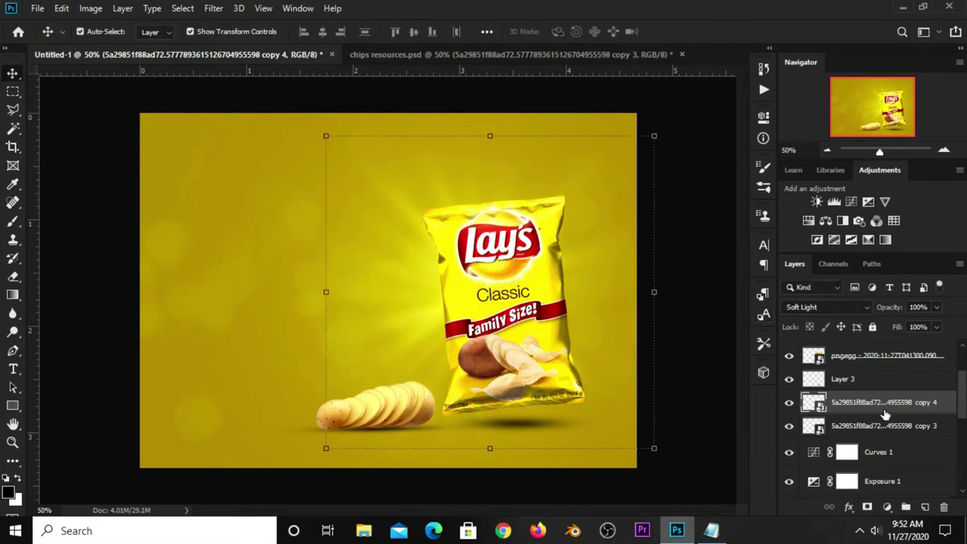
Add another rotated light burst copy so the rays fan out further, then deselect
key("ctrl+j")
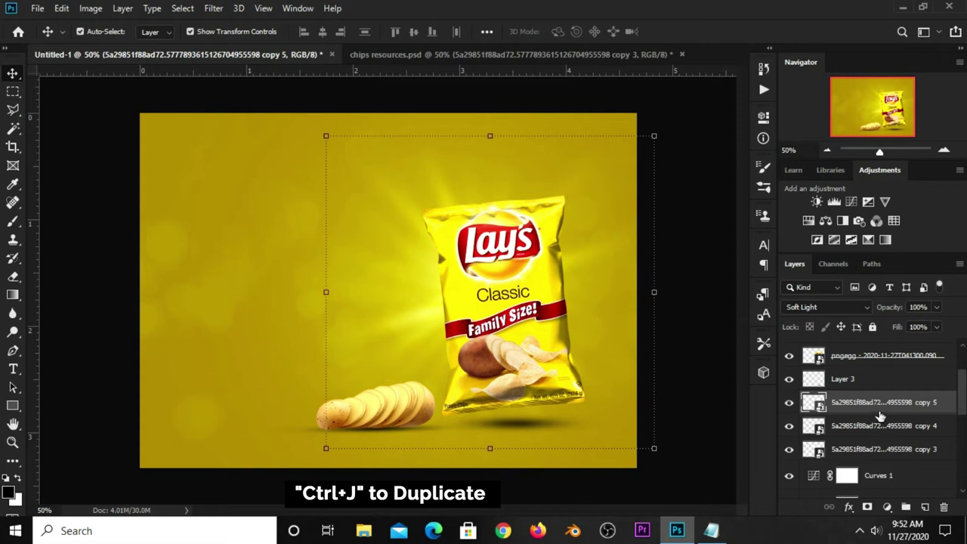
key("ctrl+t")
mouse_move(600, 133)
left_mouse_down()
mouse_move(681, 220)
mouse_move(673, 257)
mouse_move(669, 232)
left_mouse_up()
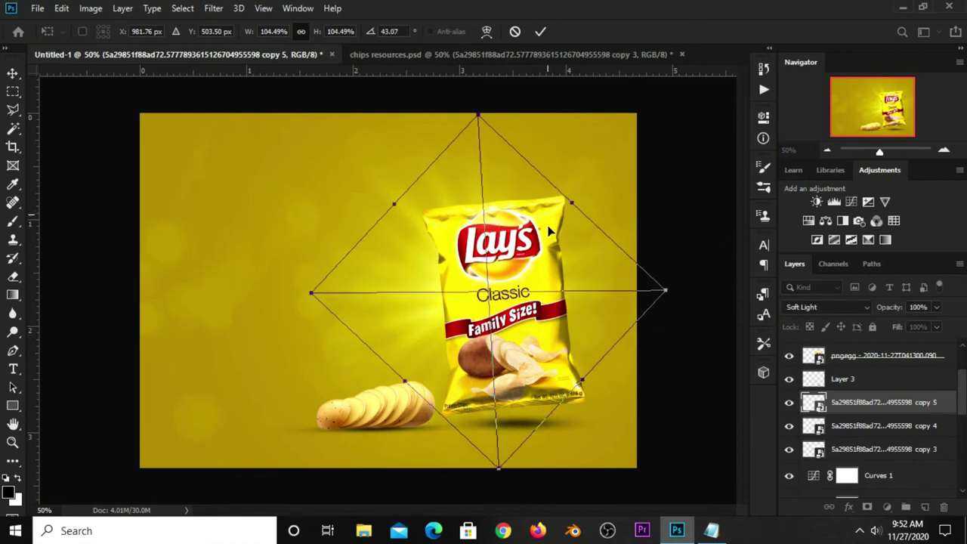
left_click(541, 31)
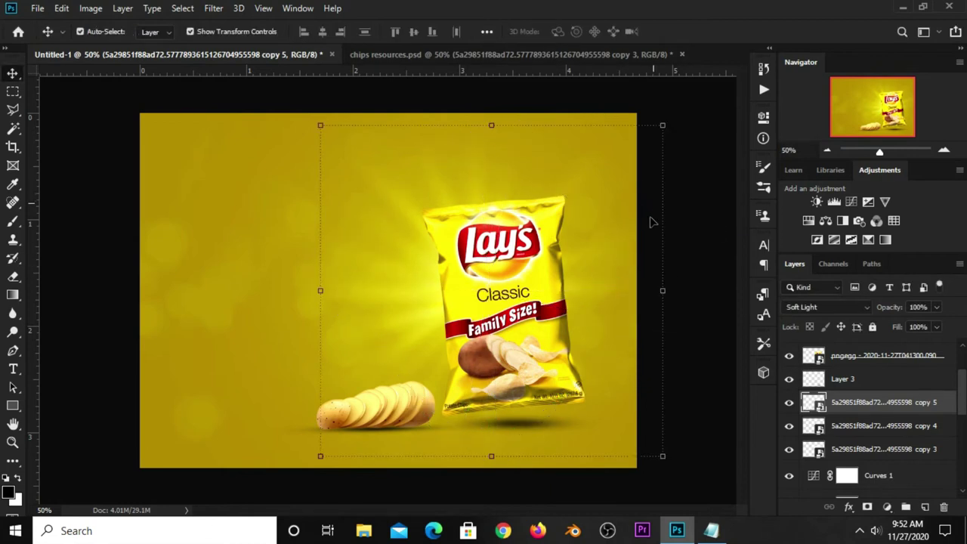
left_click(691, 272)
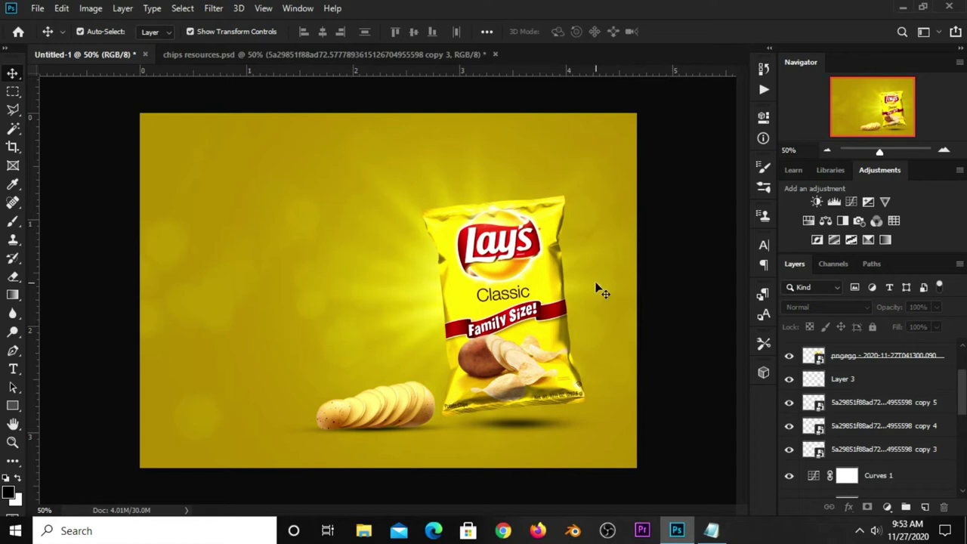
Bring the white splash element into the ad, rotated and placed at the bag's lower-right edge
left_click(293, 55)
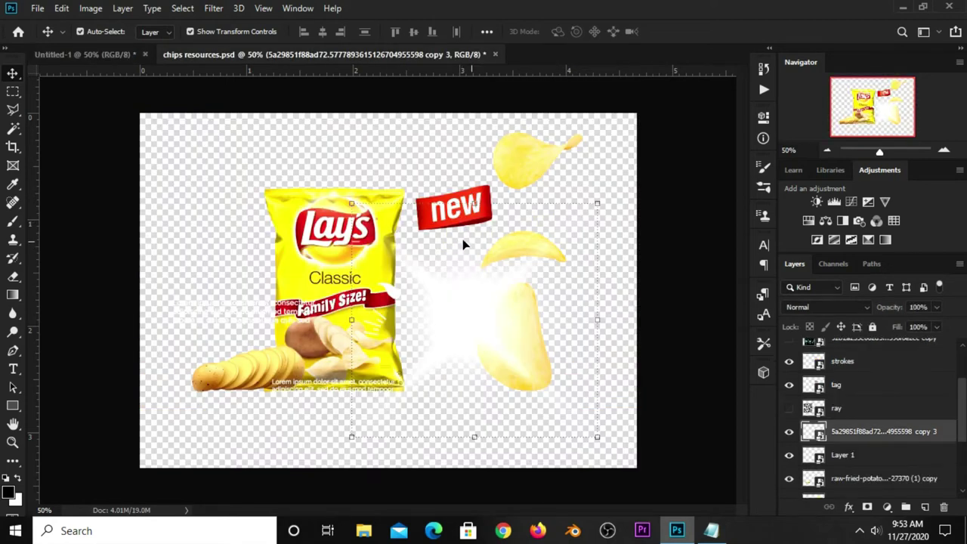
left_click(788, 434)
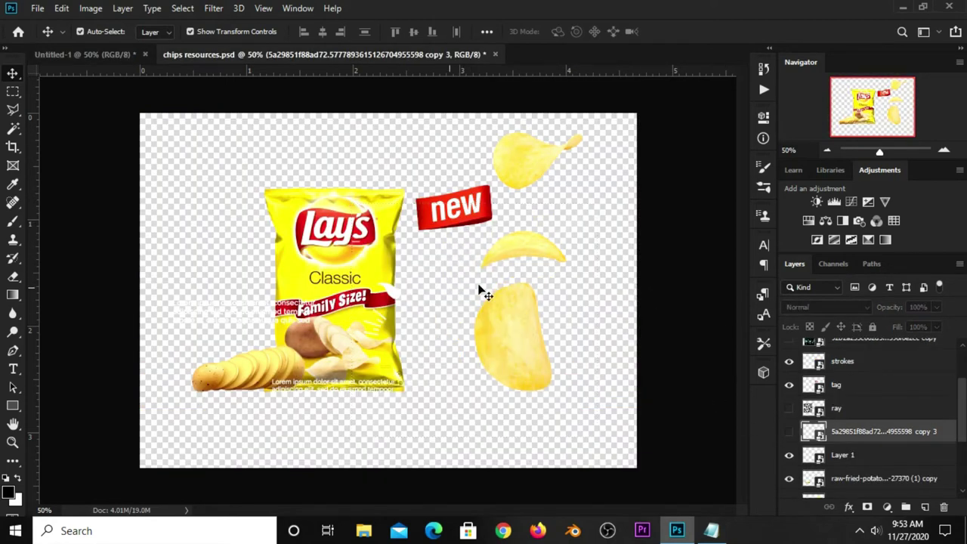
left_click(393, 296)
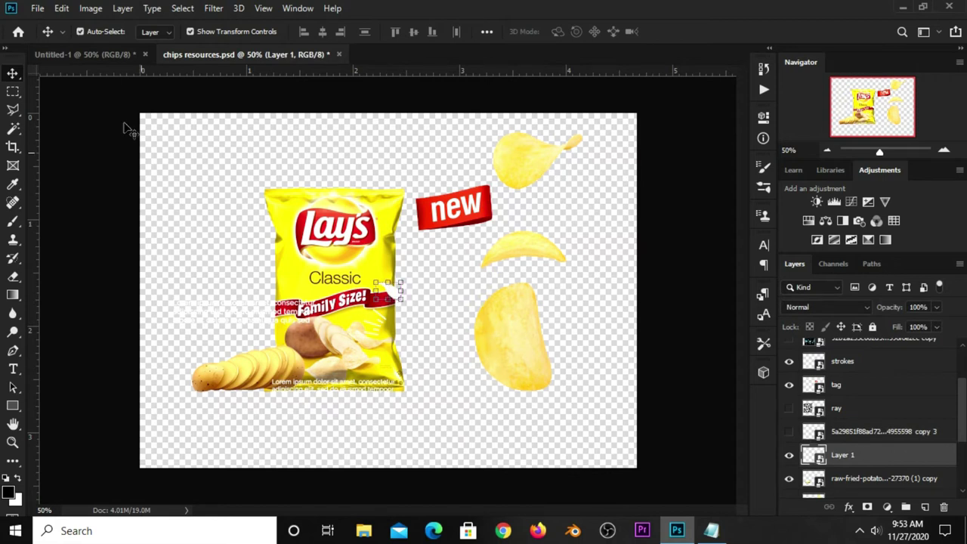
mouse_move(393, 296)
left_mouse_down()
mouse_move(490, 346)
mouse_move(528, 389)
left_mouse_up()
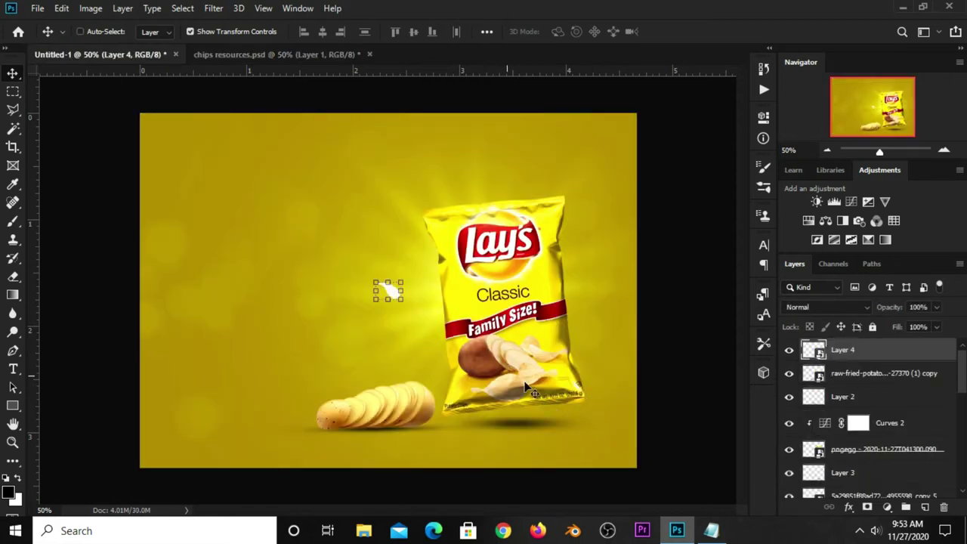
left_click_drag(380, 273, 389, 291)
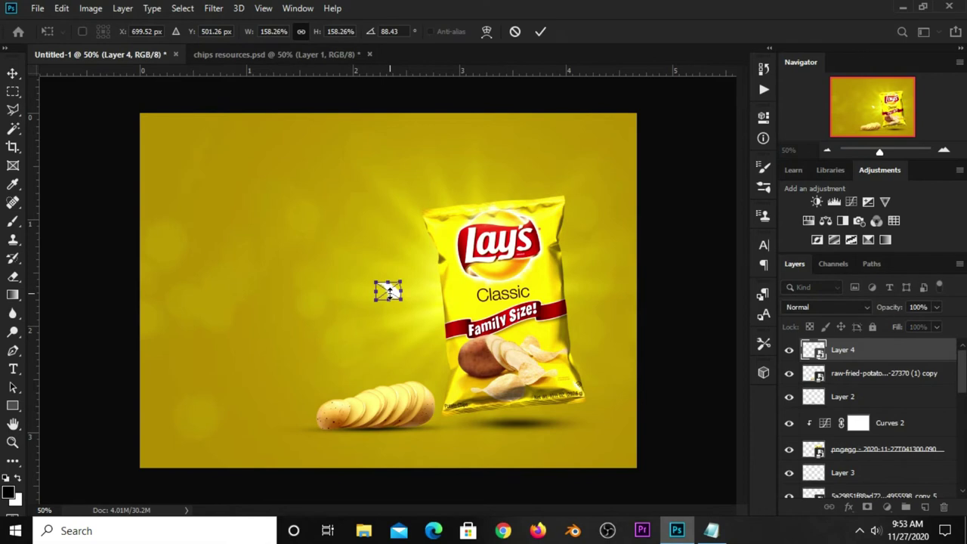
scroll(389, 290, "up", 2)
left_click_drag(389, 289, 654, 405)
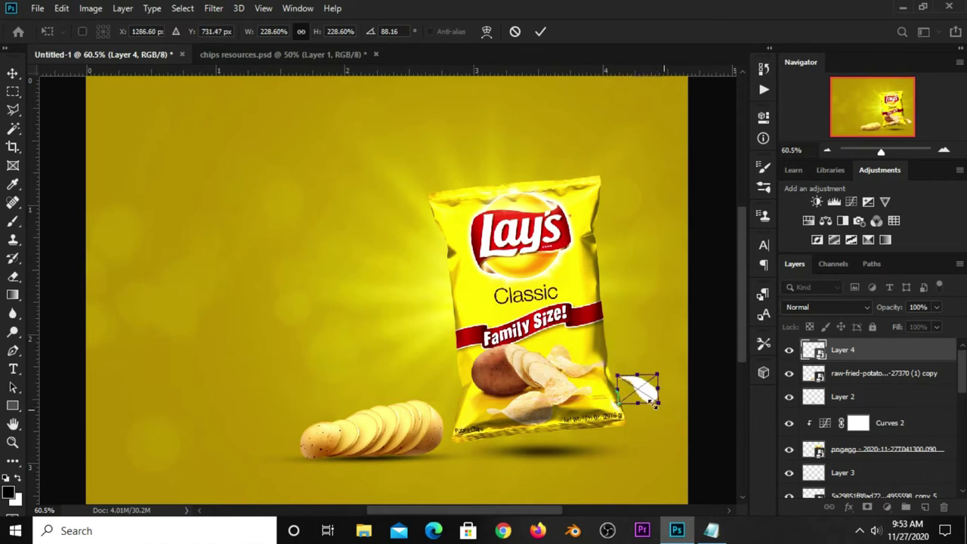
key("Return")
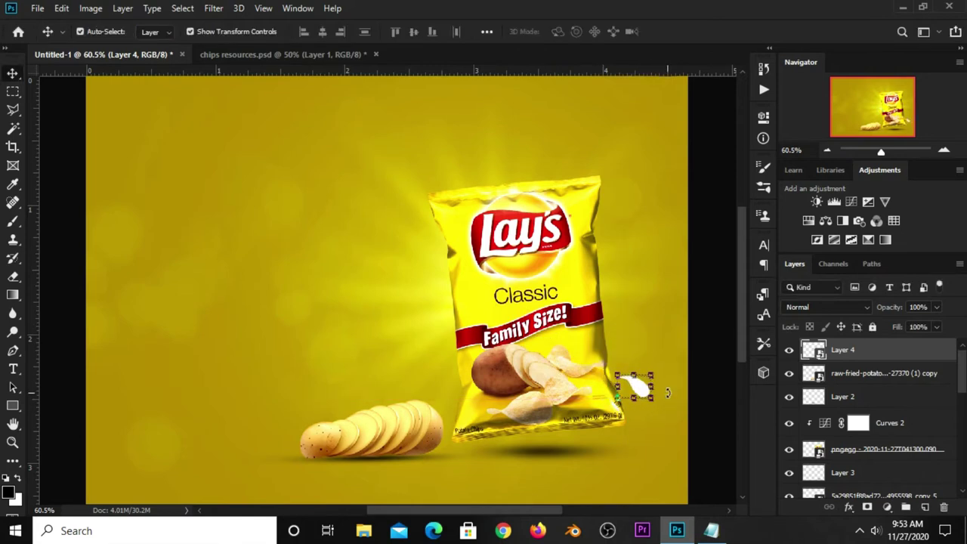
Re-angle the splash, then duplicate it and raise the copy beside the bag
left_click_drag(657, 390, 655, 390)
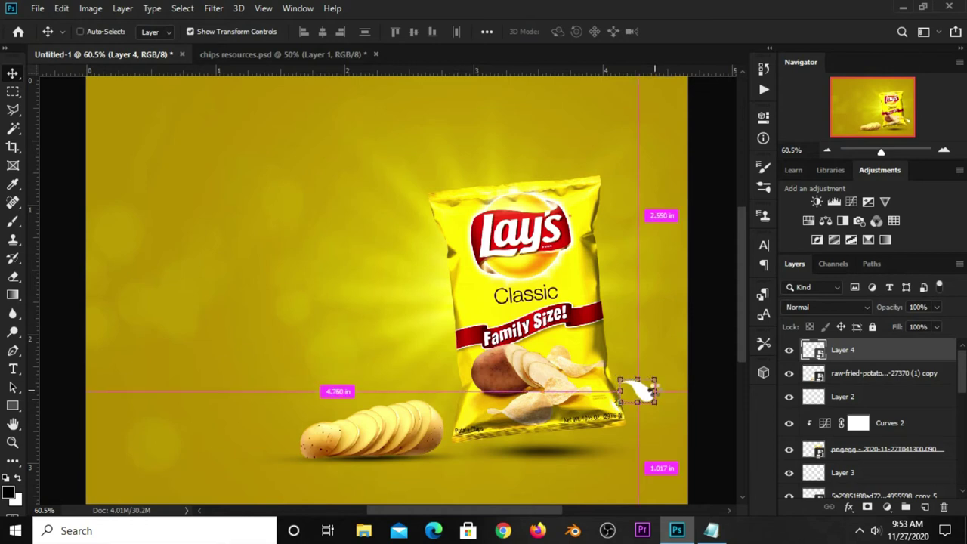
key("ctrl+j")
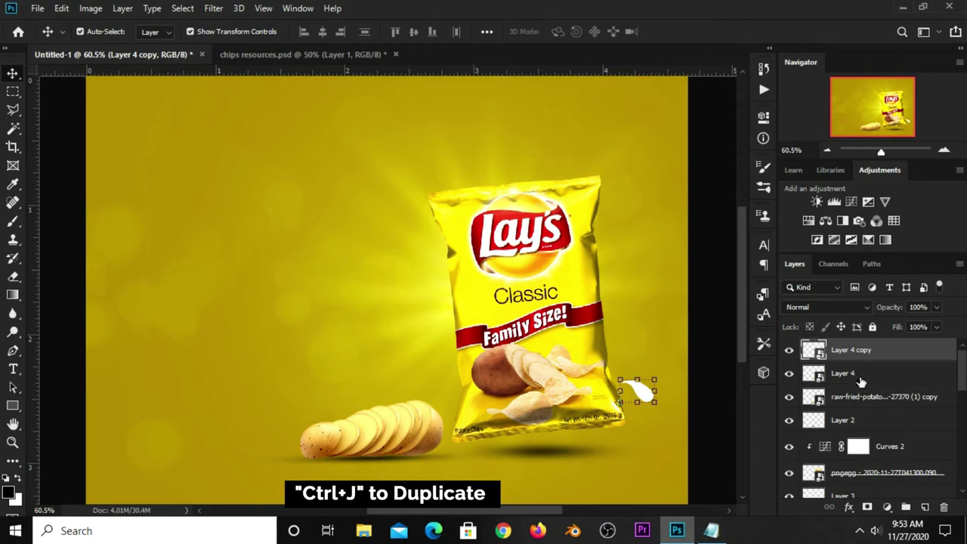
left_click_drag(641, 391, 648, 369)
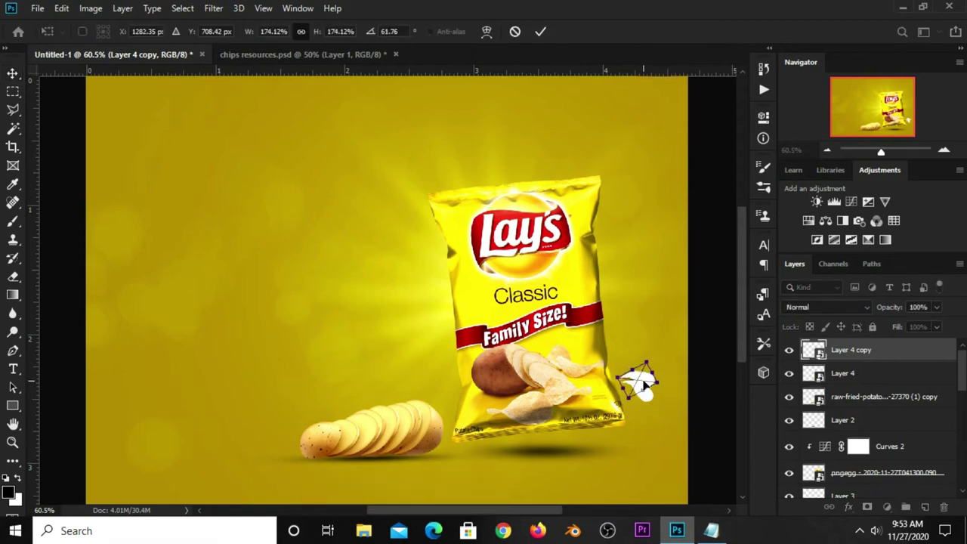
left_click_drag(642, 383, 642, 373)
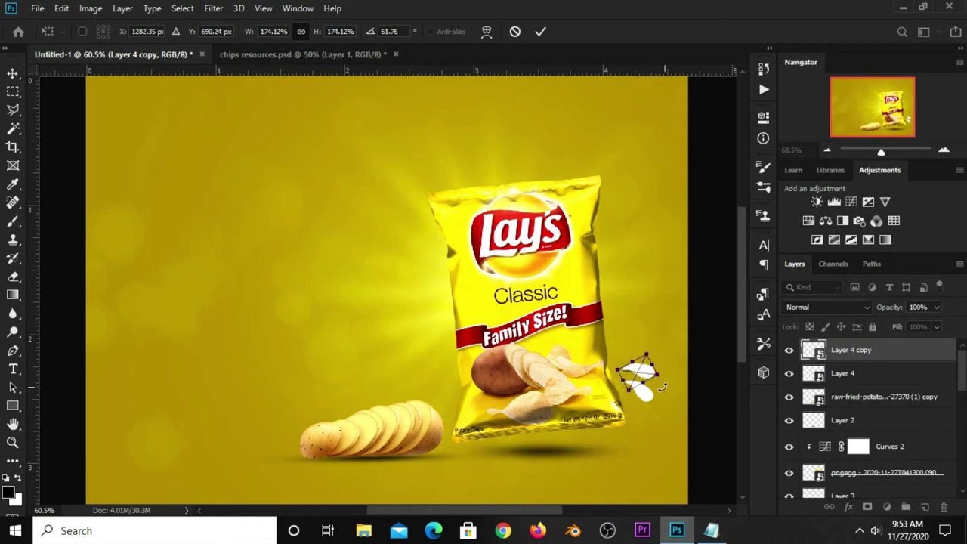
key("Return")
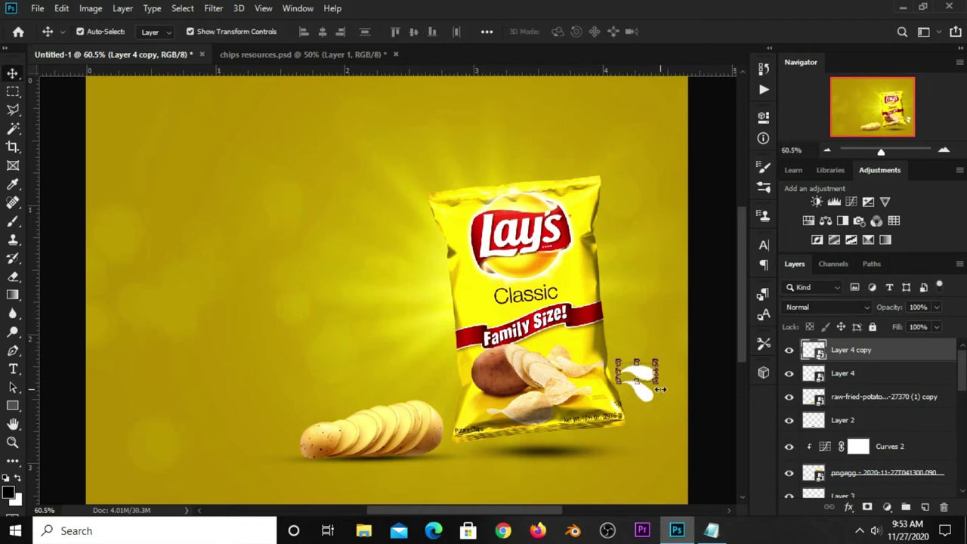
Rotate the splash copy to 45 degrees
key("ctrl+minus")
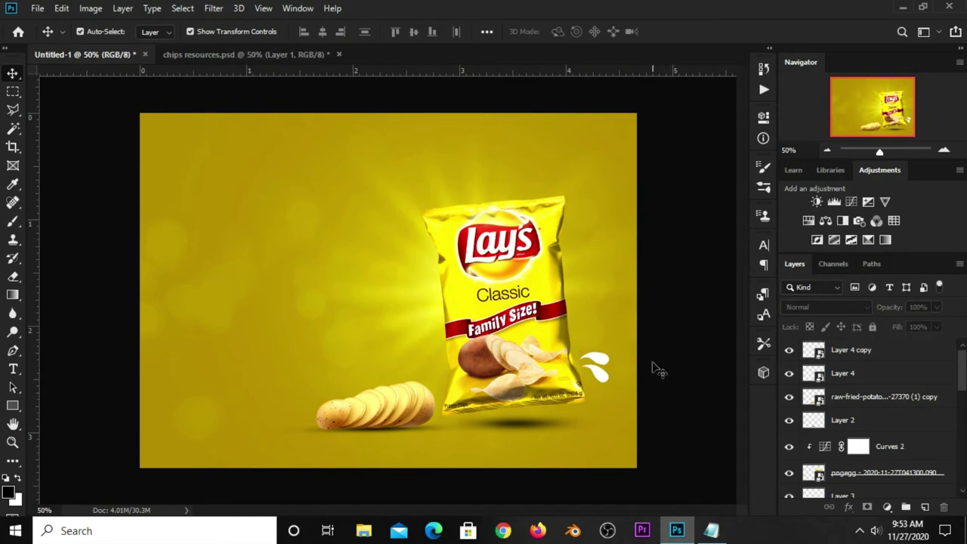
left_click(599, 371)
left_click(648, 352)
left_click(831, 355)
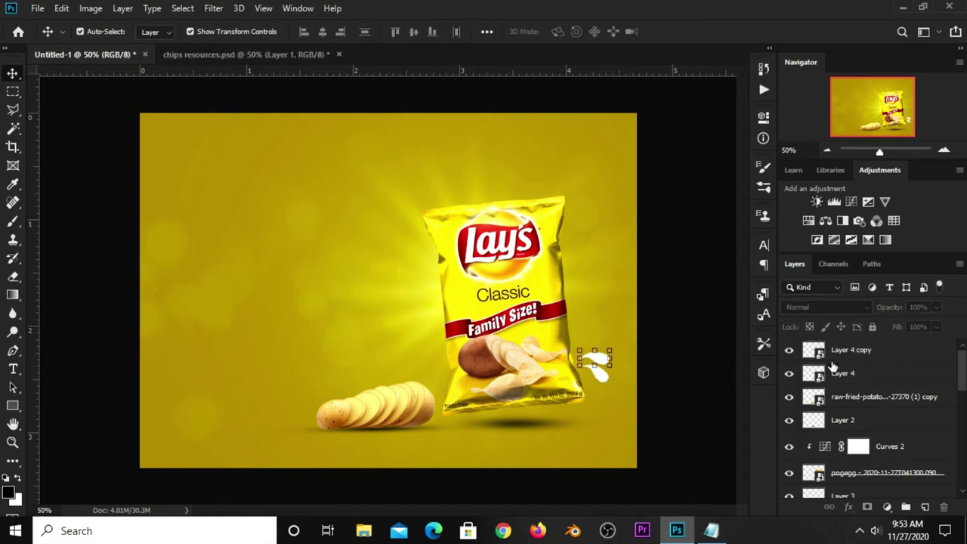
key("ctrl+t")
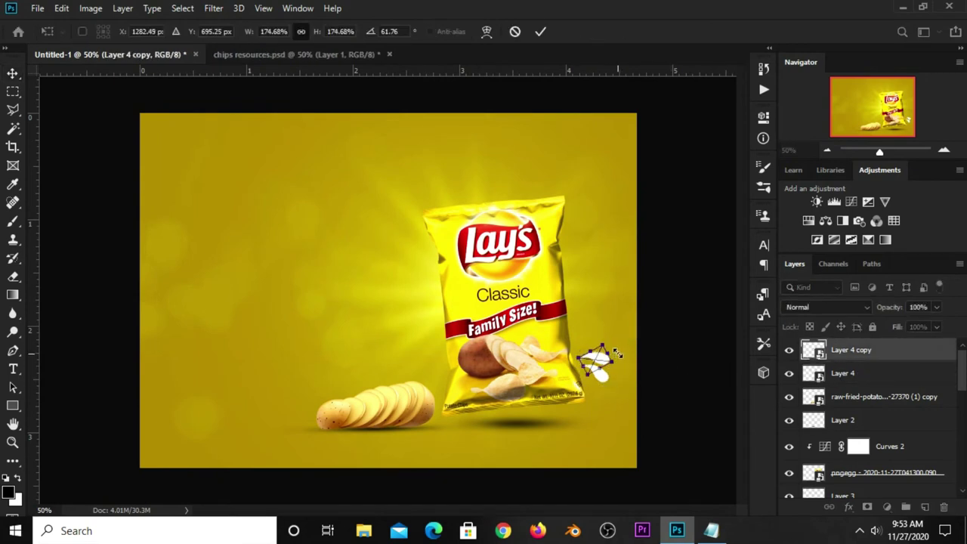
left_click_drag(622, 364, 606, 360)
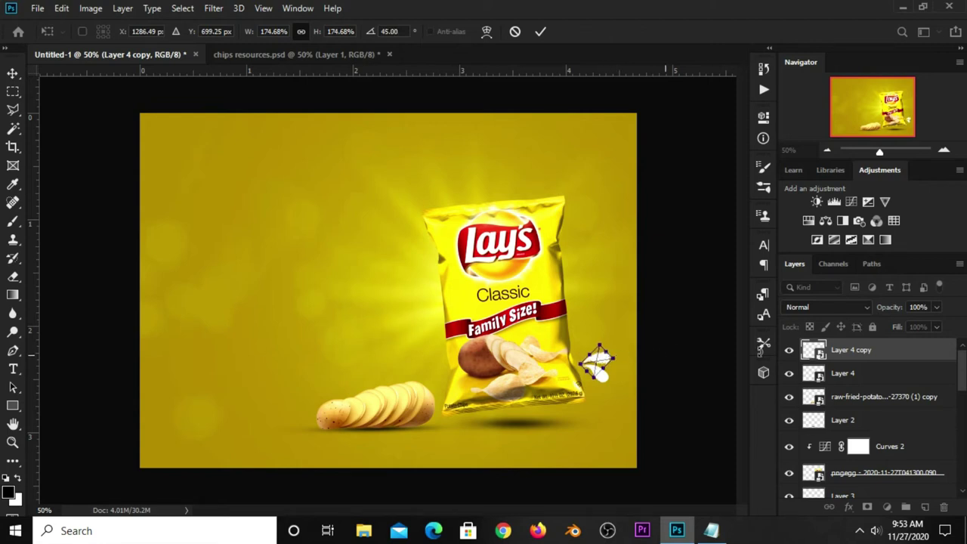
left_click(540, 31)
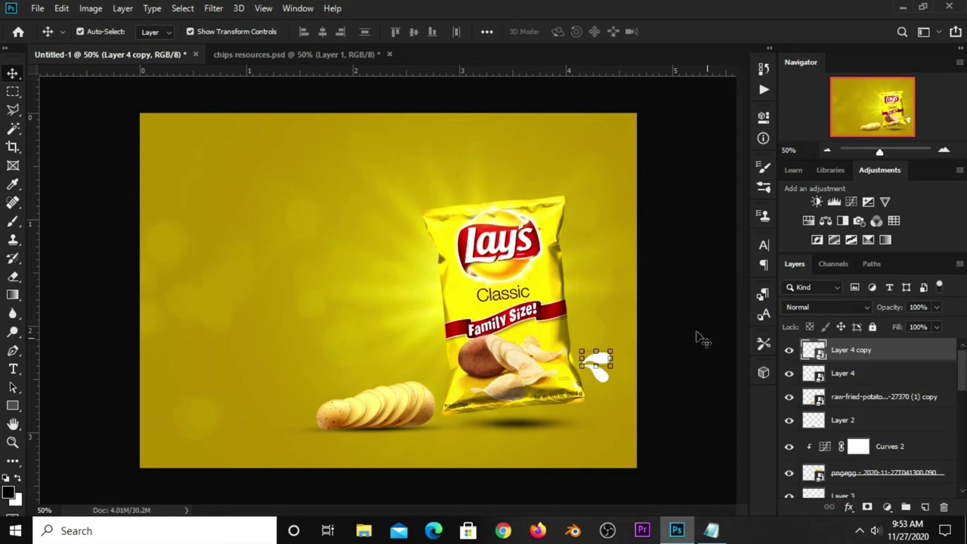
Shrink both splashes together to about 85%, then return to chips resources.psd
left_click(841, 374, "shift")
key("ctrl+t")
mouse_move(612, 348)
left_mouse_down()
mouse_move(604, 355)
mouse_move(613, 353)
left_mouse_up()
key("Return")
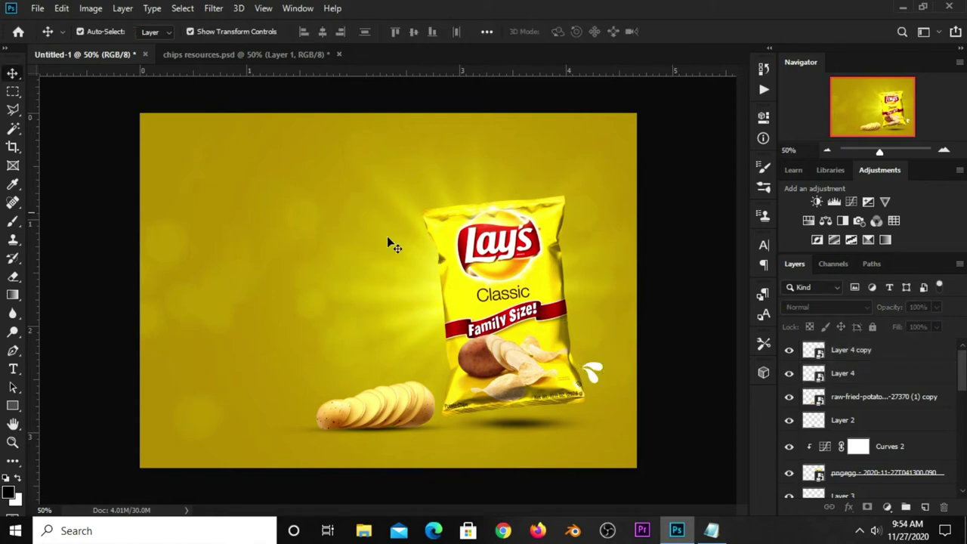
left_click(264, 57)
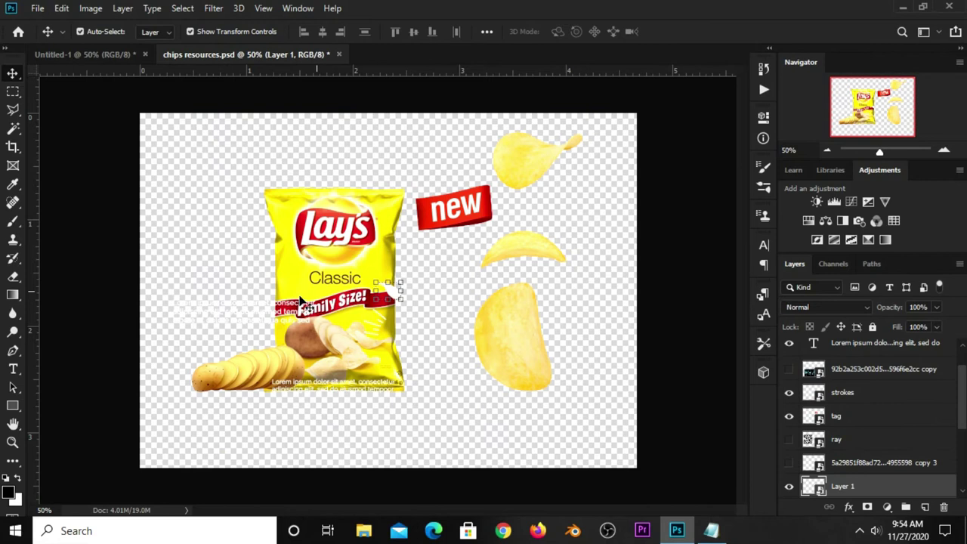
Drag the white strokes layer into the ad, placed above the bag's upper-left corner
left_click(372, 342)
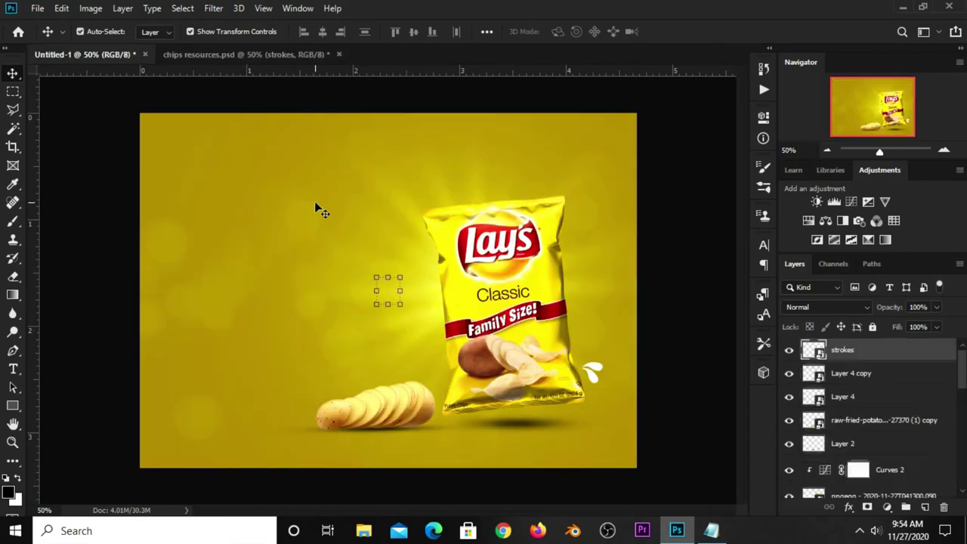
mouse_move(101, 58)
left_mouse_down()
mouse_move(387, 289)
mouse_move(412, 206)
left_mouse_up()
key("ctrl+t")
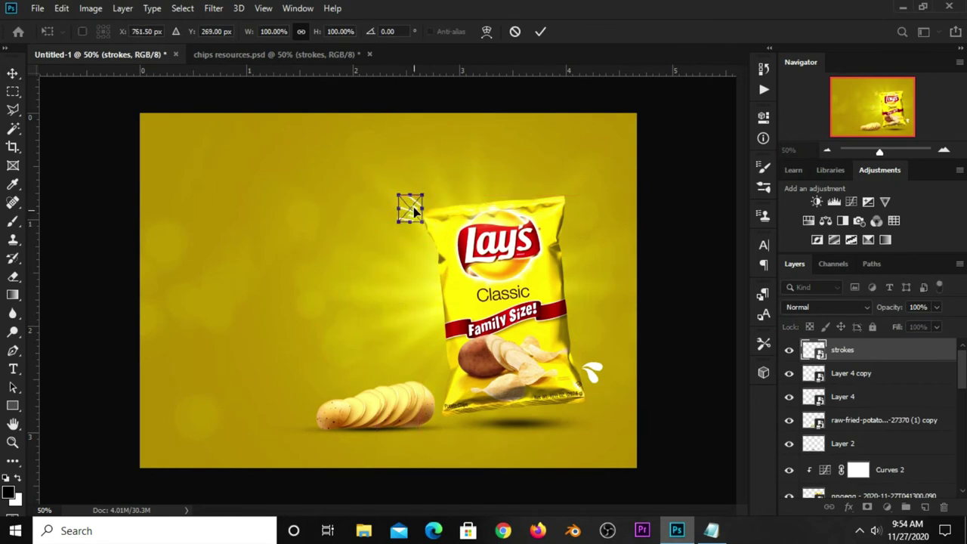
key("Return")
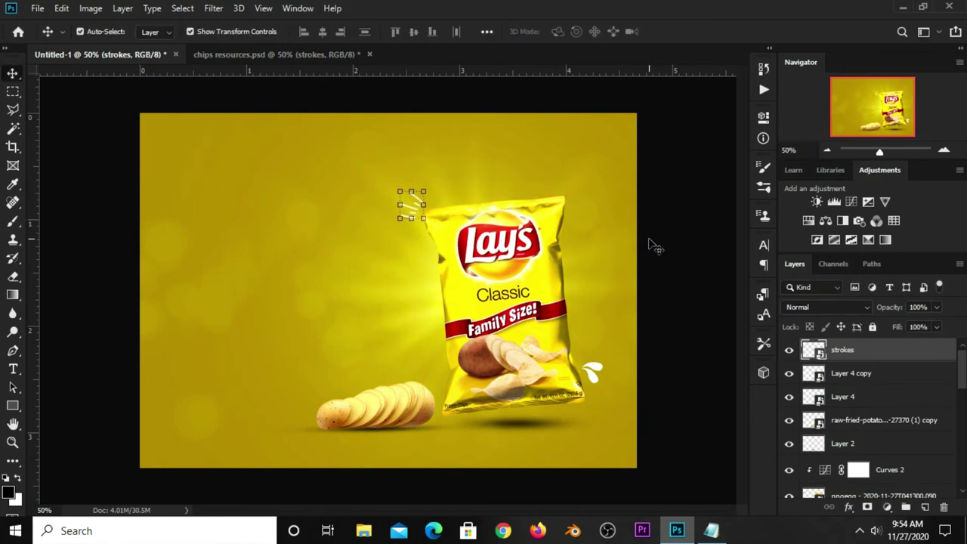
left_click(652, 244)
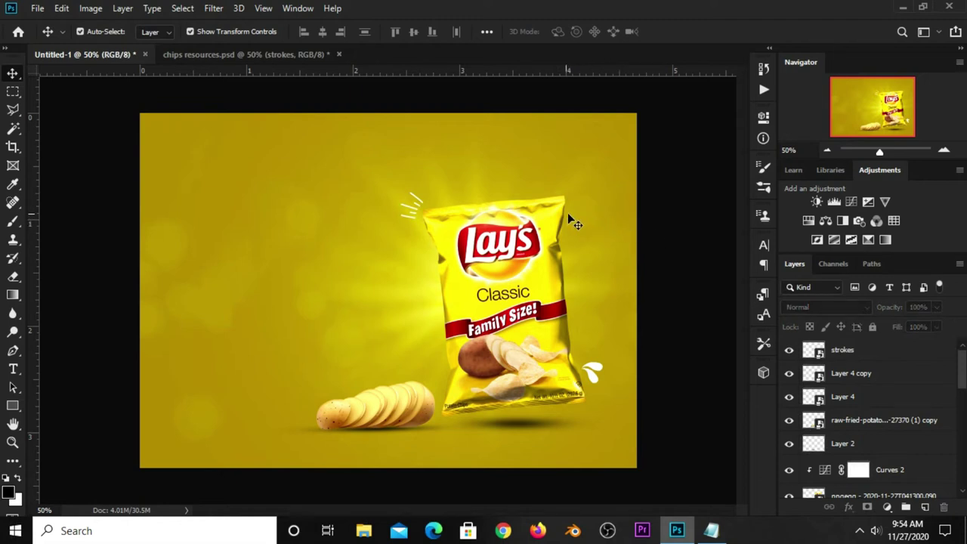
Copy the word 'Potato' from the Notepad notes and return to Photoshop
left_click(710, 531)
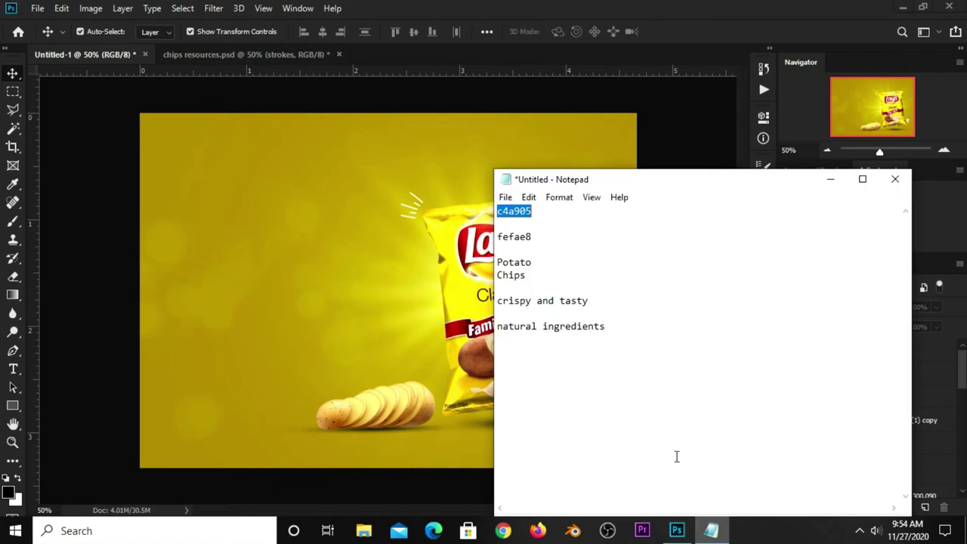
double_click(540, 261)
right_click(513, 262)
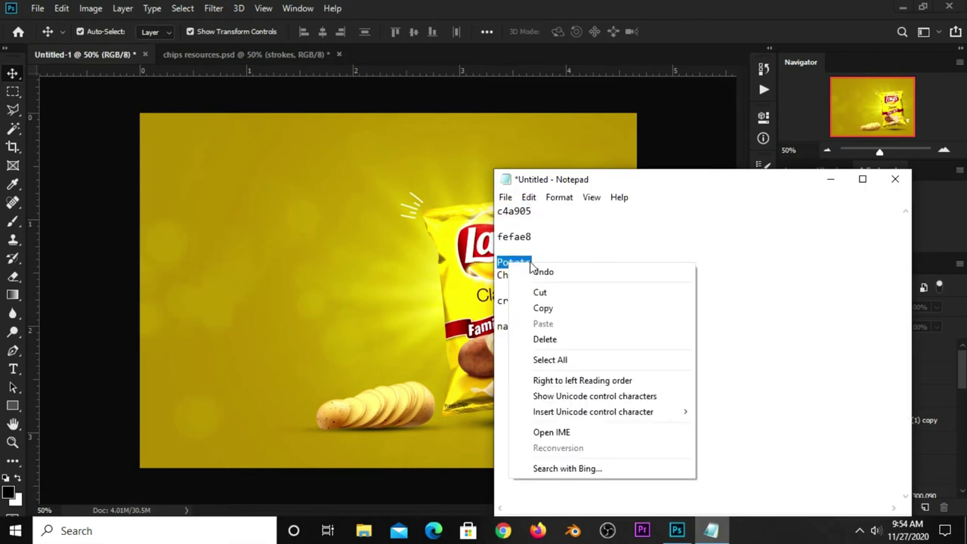
left_click(550, 309)
left_click(640, 60)
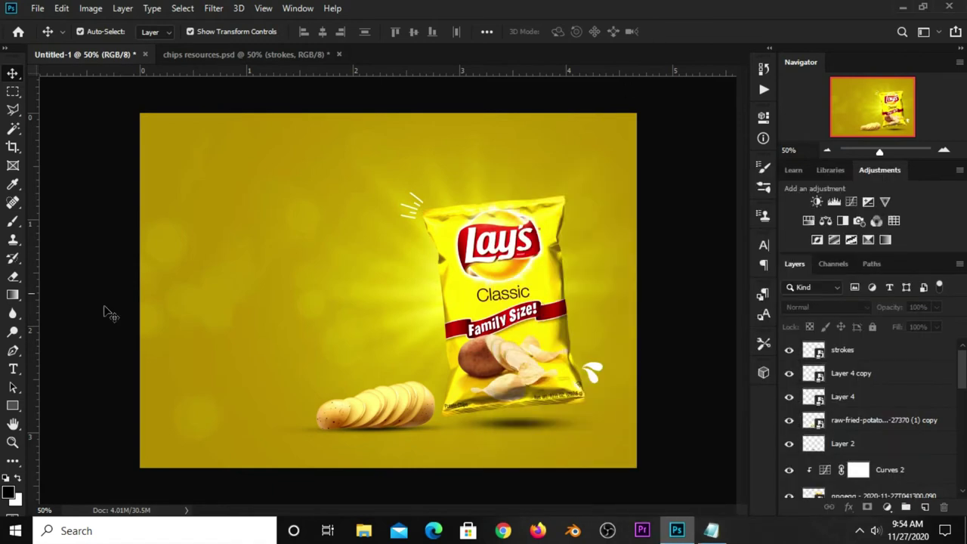
Type a white (#ffffff) 'Potato' text line at the ad's upper left
left_click(13, 368)
left_click(61, 368)
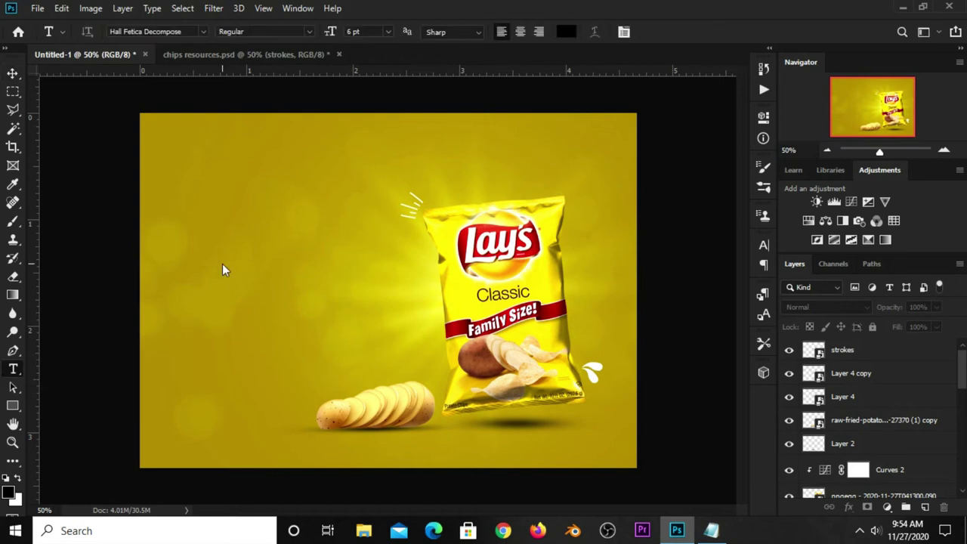
left_click(565, 32)
type("ffffff")
left_click(457, 263)
left_click(195, 195)
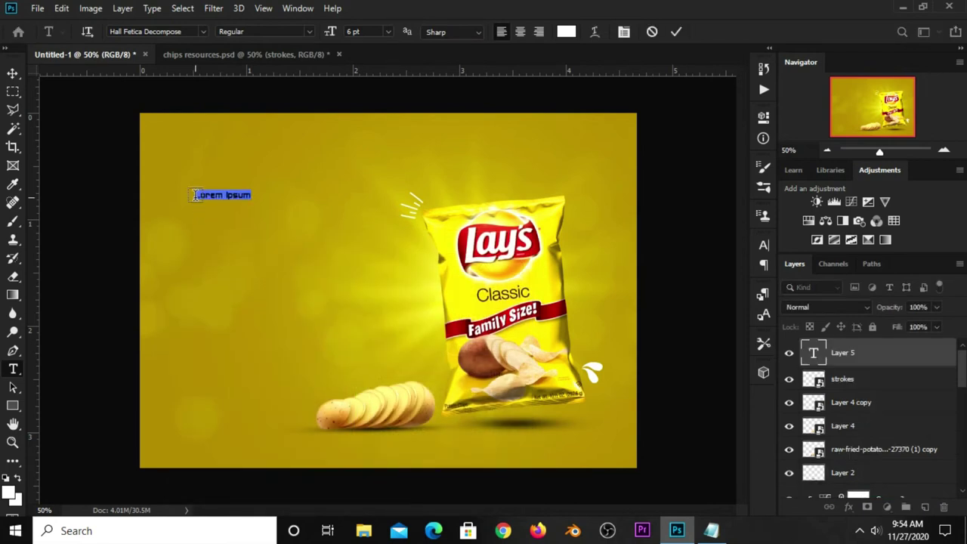
type("Potato")
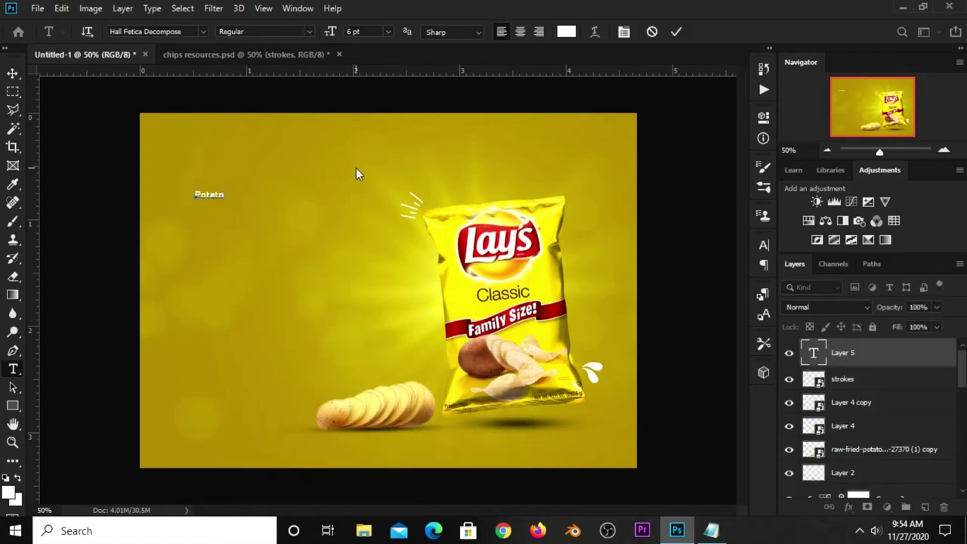
left_click(676, 32)
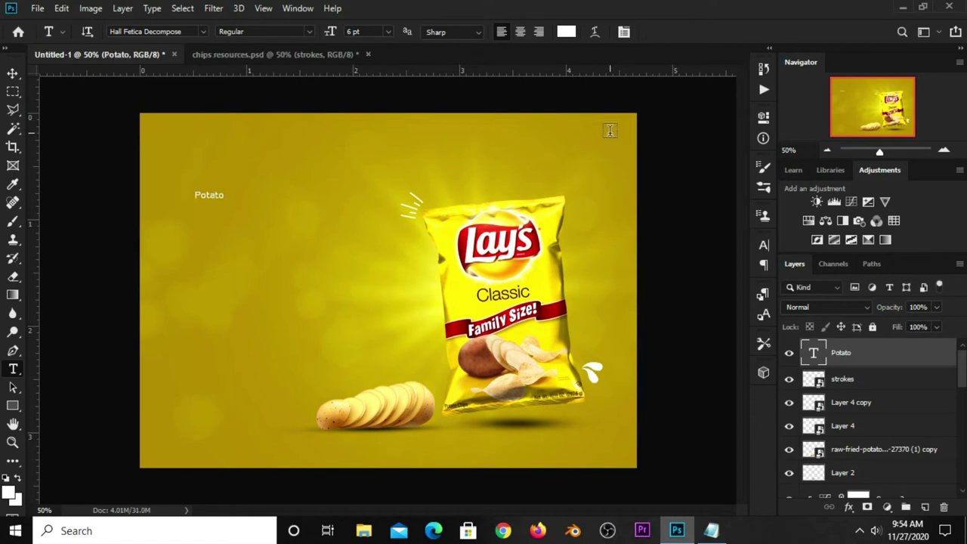
Set the Potato text to the Aardvark Cafe font at 43 pt
left_click(764, 246)
left_click(681, 264)
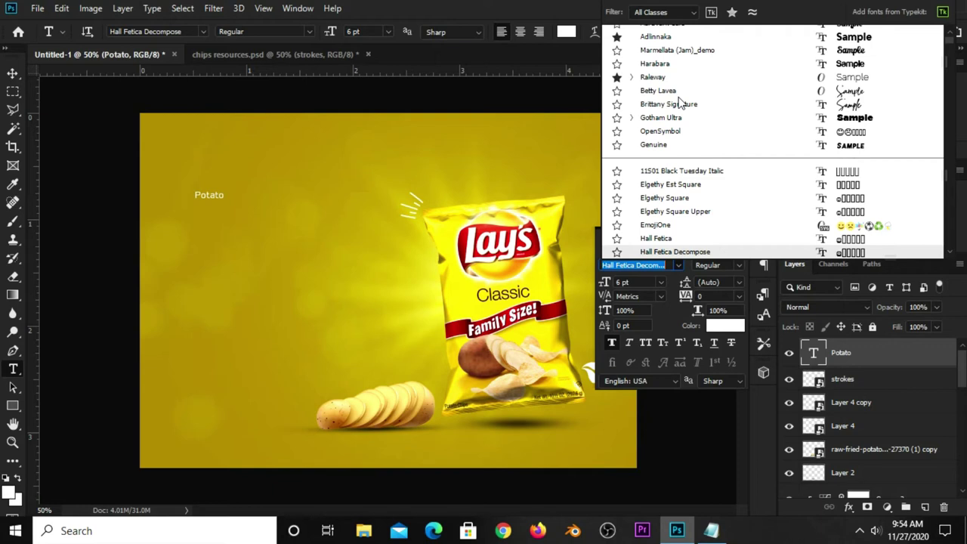
scroll(678, 102, "up", 1)
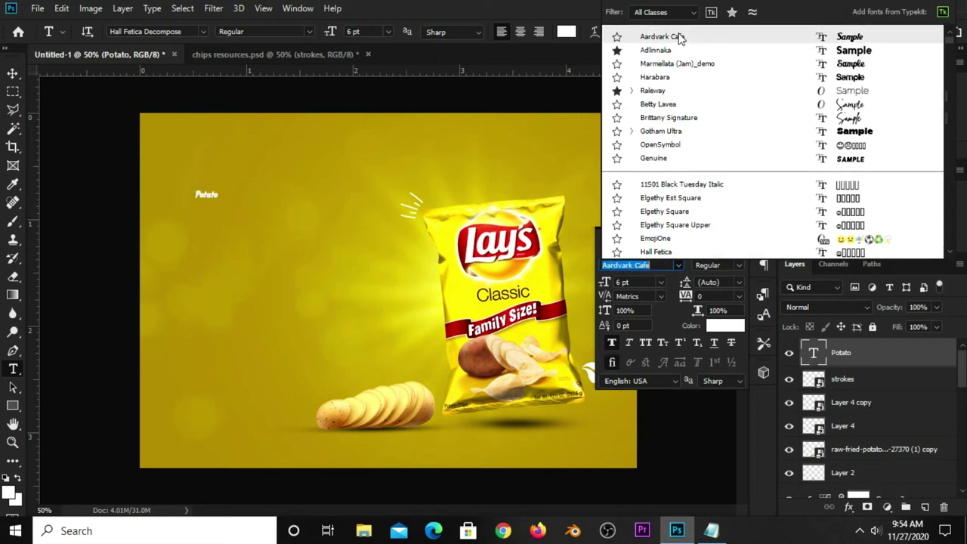
left_click(678, 37)
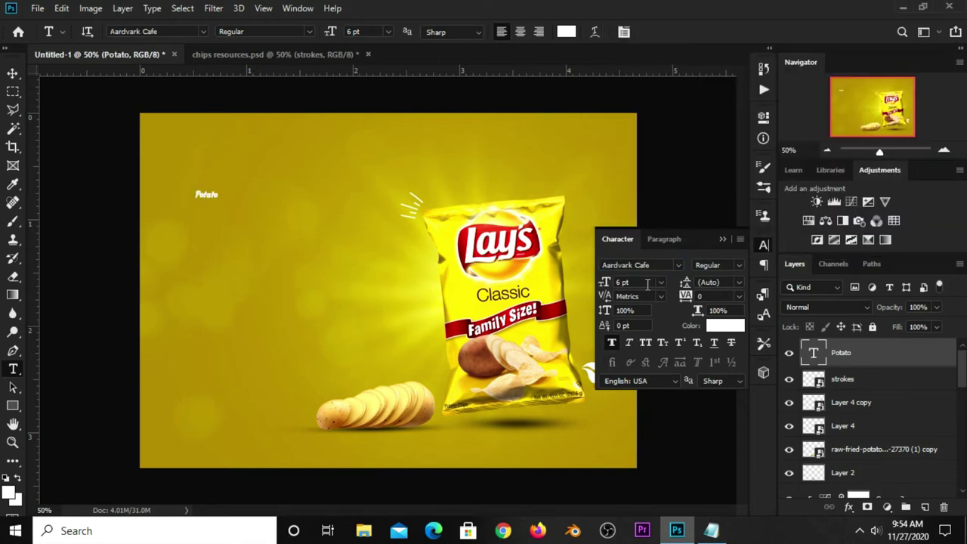
type("43")
key("Return")
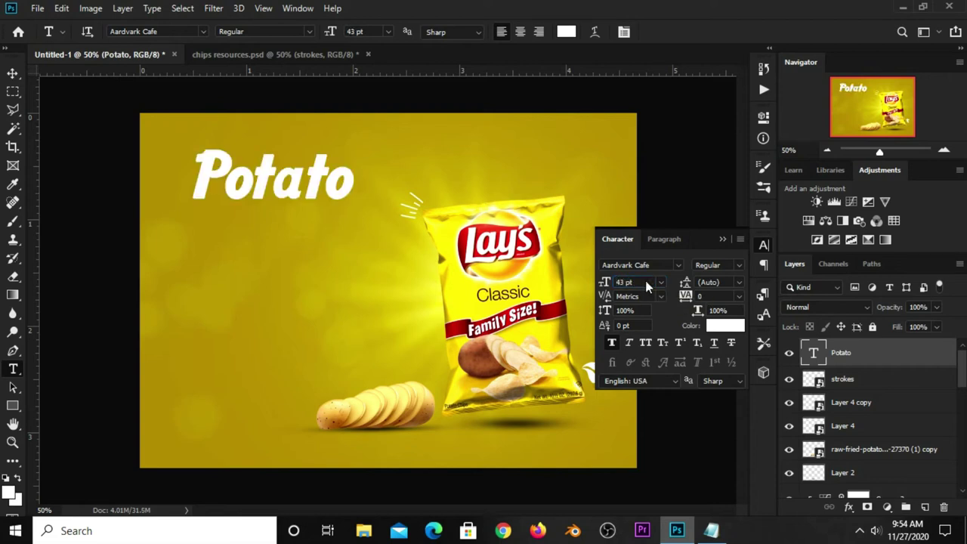
left_click(723, 240)
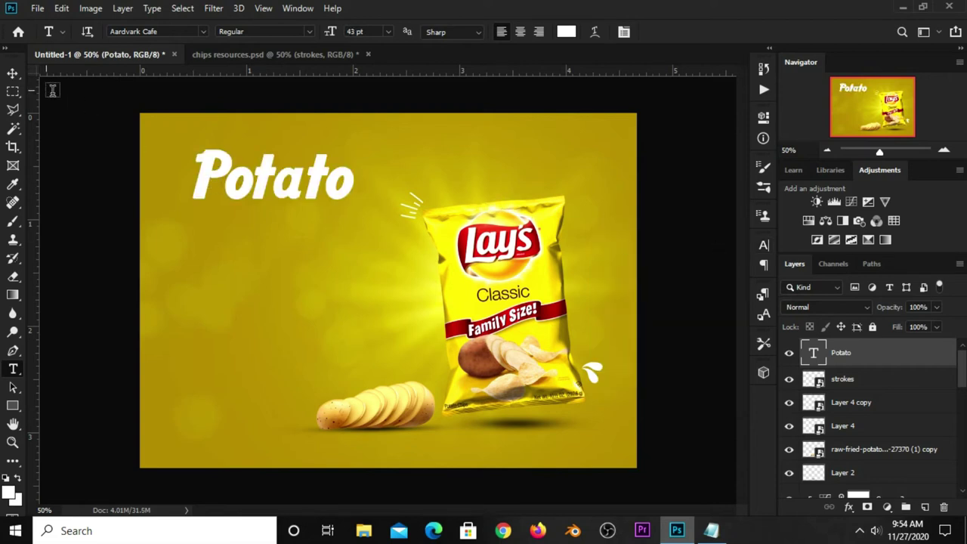
Move the Potato headline down-left and scale it to about 96%
left_click(13, 90)
left_click(13, 74)
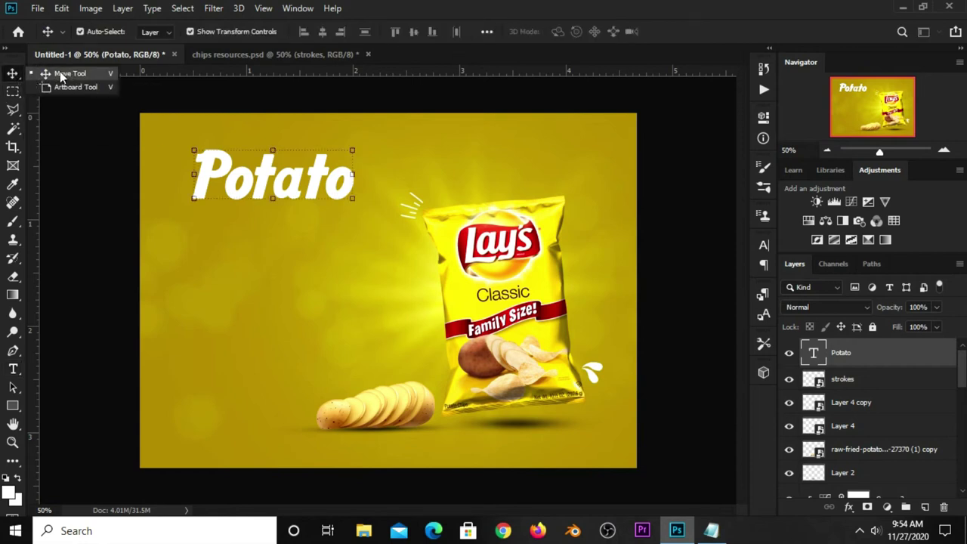
left_click(62, 76)
left_click_drag(267, 178, 238, 190)
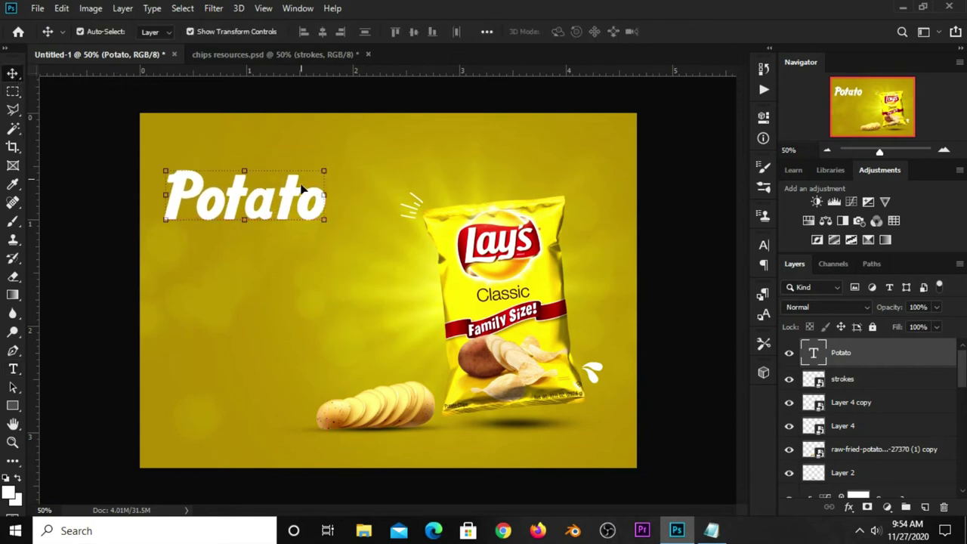
key("ctrl+t")
left_click_drag(327, 162, 320, 165)
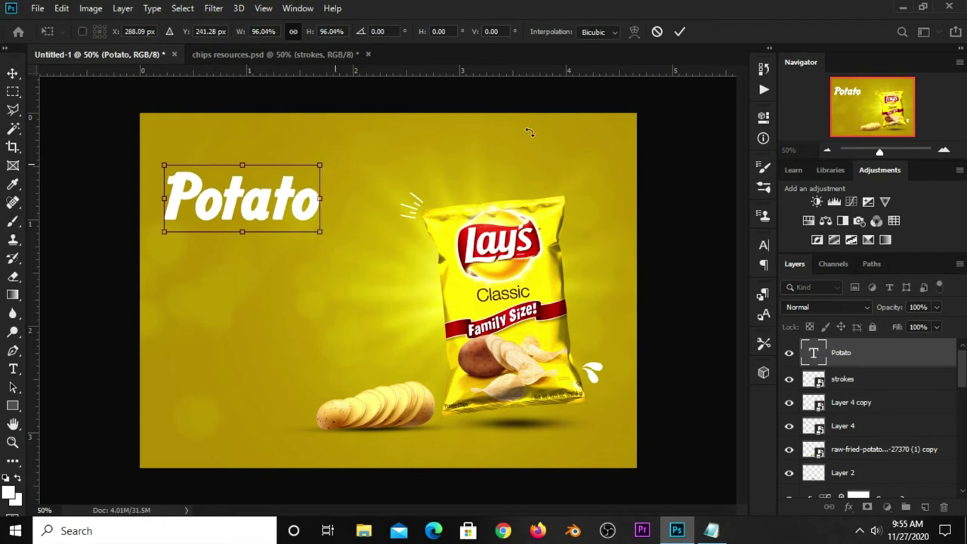
left_click(679, 32)
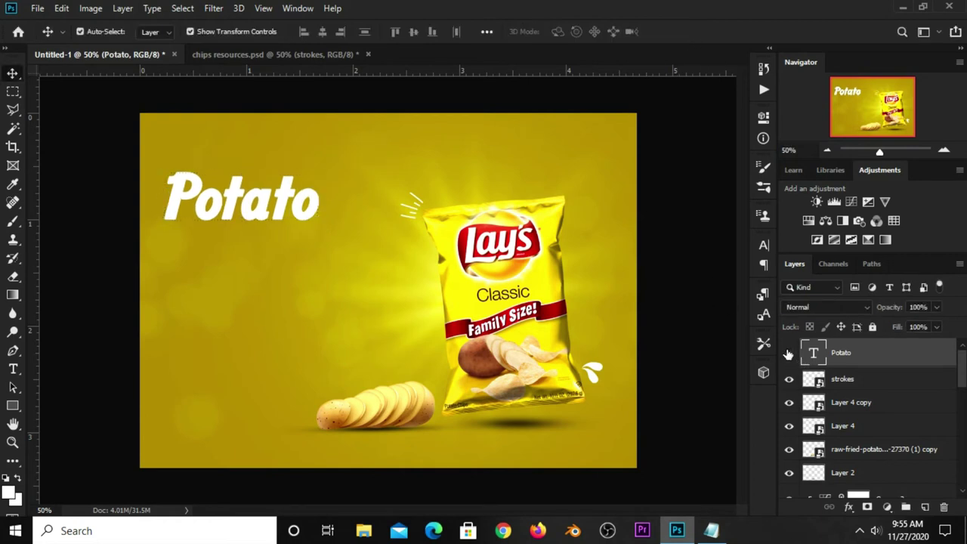
left_click(788, 353)
left_click(789, 353)
Add a Potato drop shadow with 8 px distance, 0 px size, 13% spread and 53% opacity
left_click(849, 506)
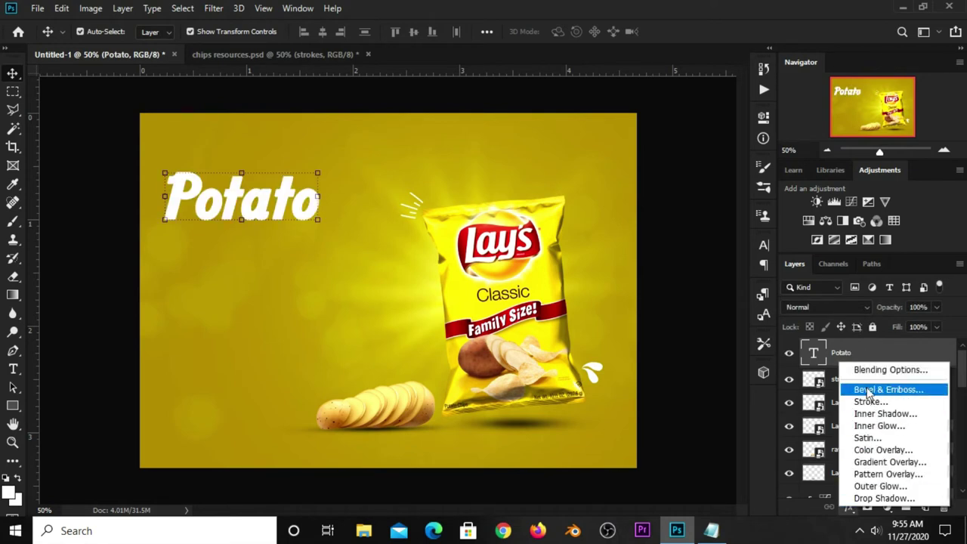
left_click(662, 336)
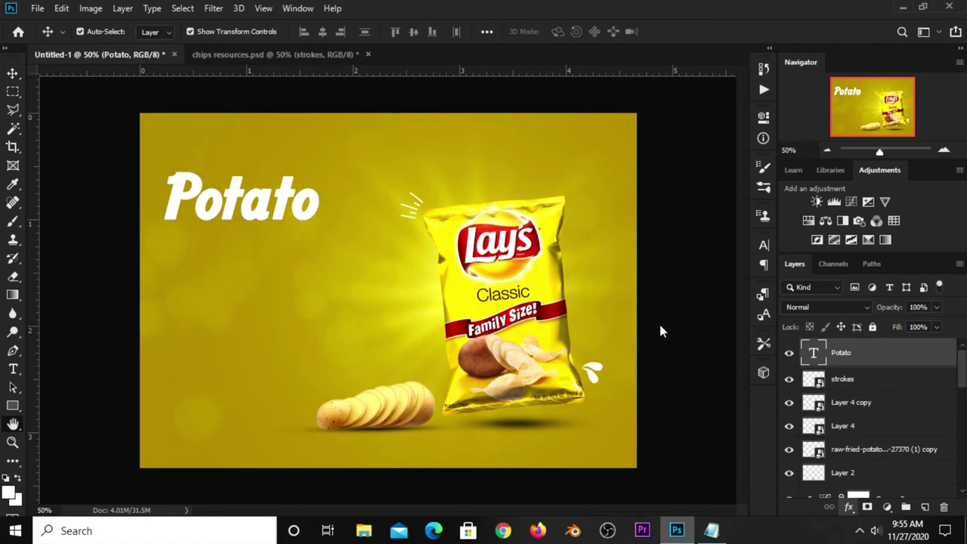
left_click(469, 444)
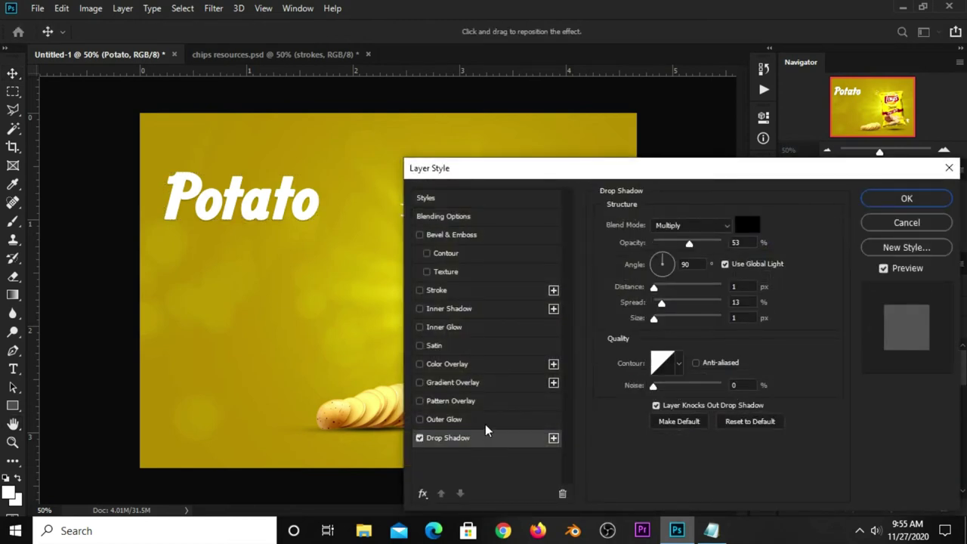
left_click(749, 286)
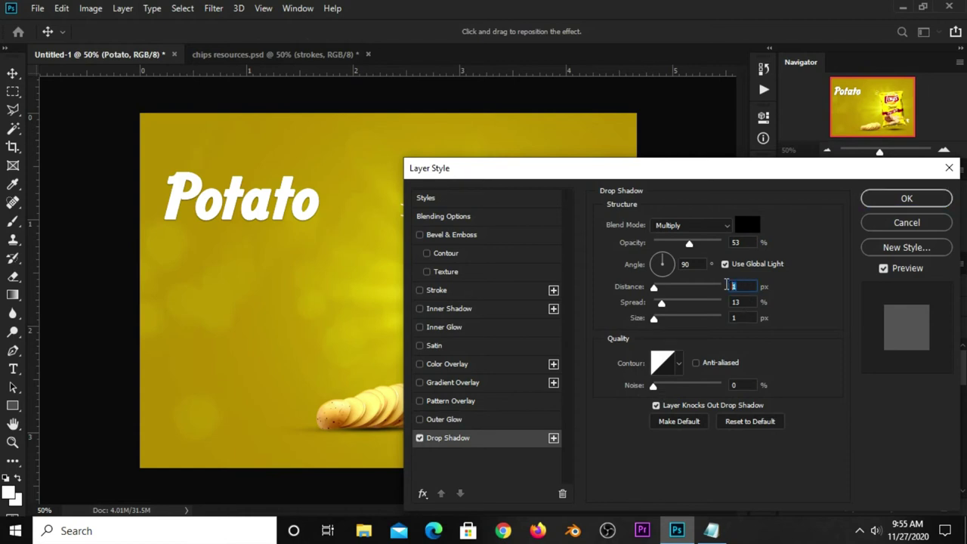
type("8")
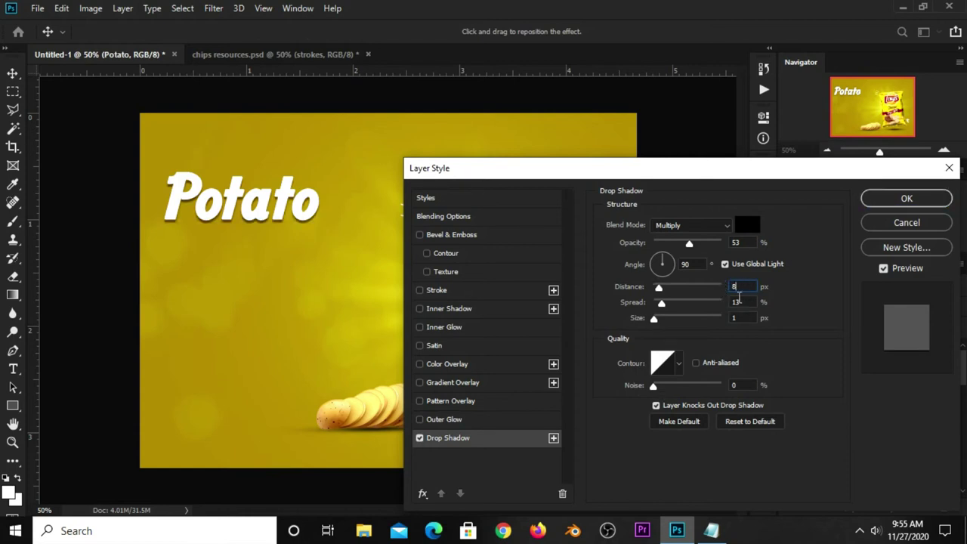
left_click(728, 318)
type("0")
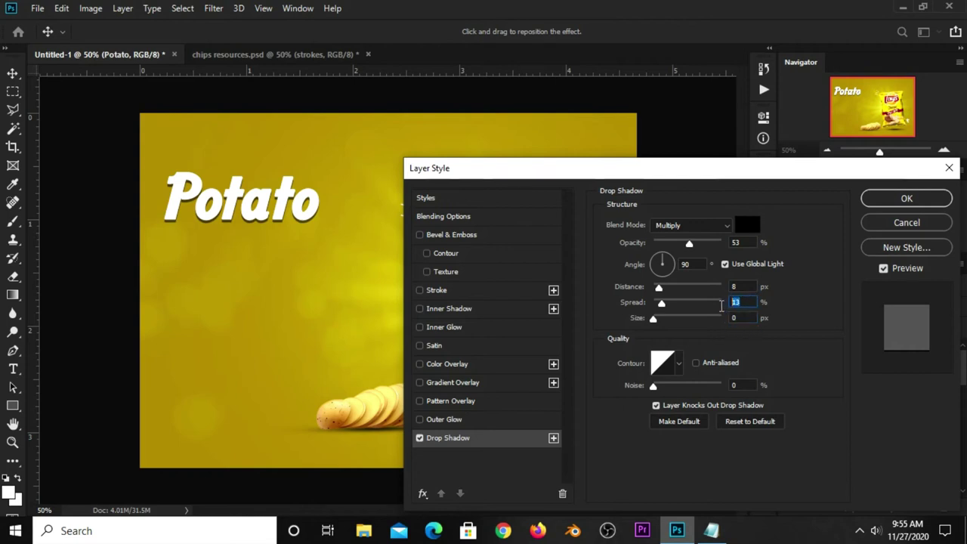
left_click(744, 286)
key("shift+Tab")
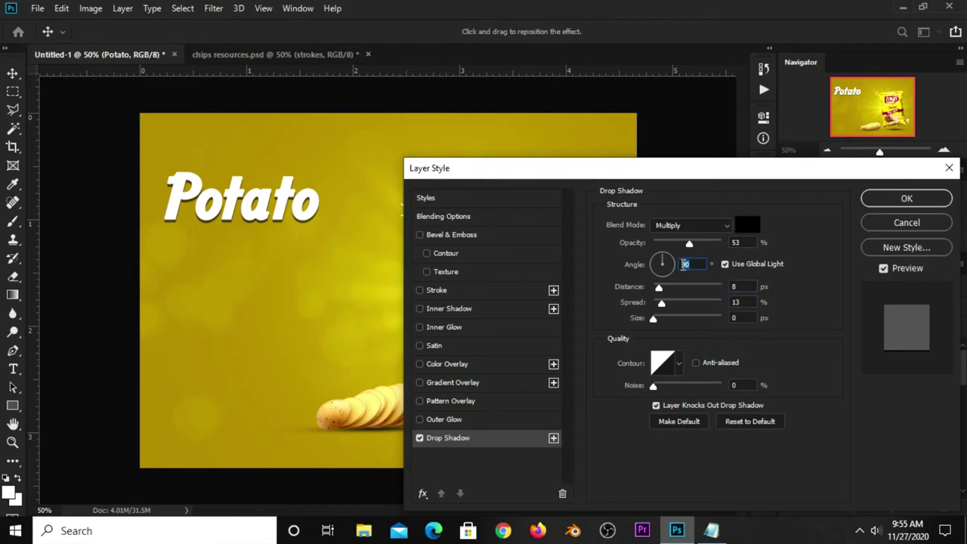
left_click(743, 242)
left_click(906, 198)
left_click(247, 214)
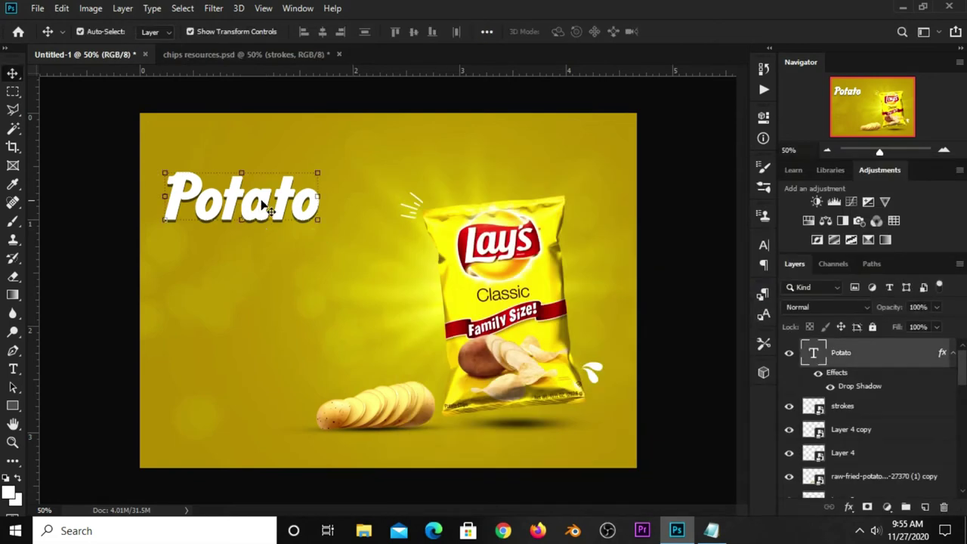
Duplicate the Potato line below itself and copy 'Chips' from the Notepad notes
left_click_drag(230, 210, 239, 253)
double_click(238, 253)
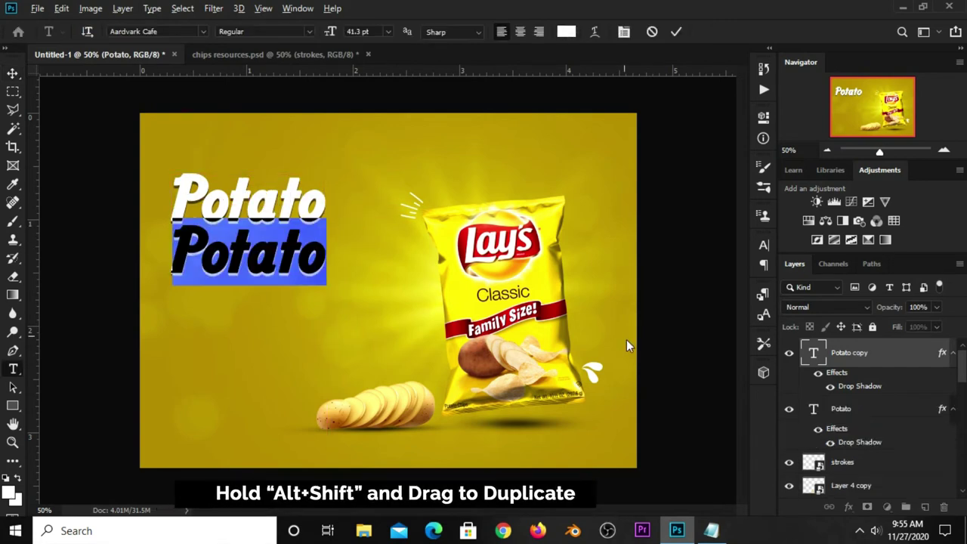
left_click(711, 530)
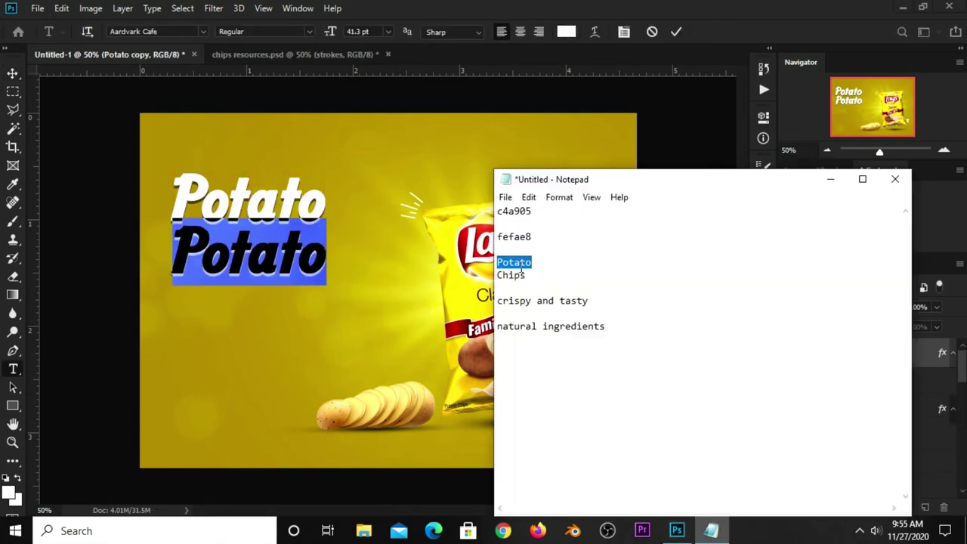
double_click(529, 276)
right_click(517, 275)
left_click(550, 319)
left_click(717, 12)
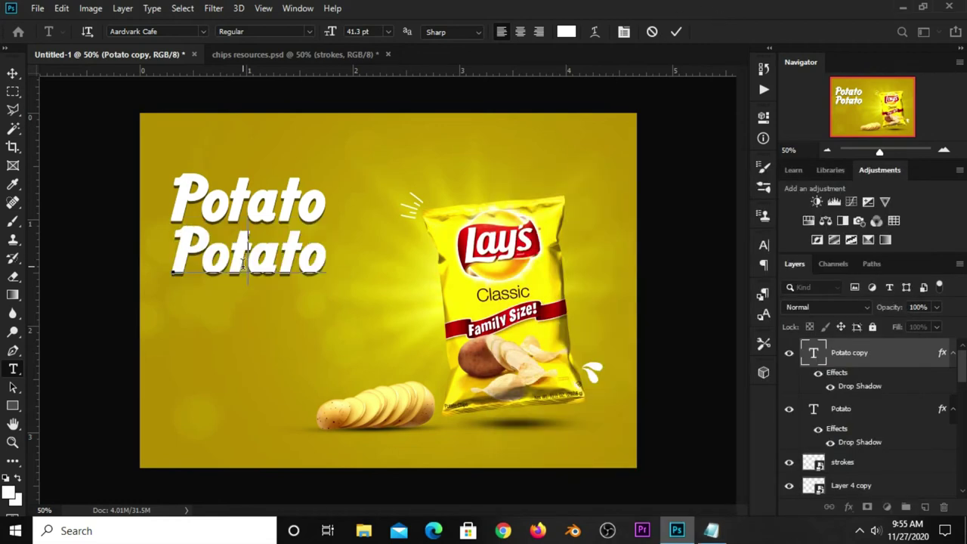
Replace the copy's text with 'Chips', then move and enlarge it under Potato
key("ctrl+v")
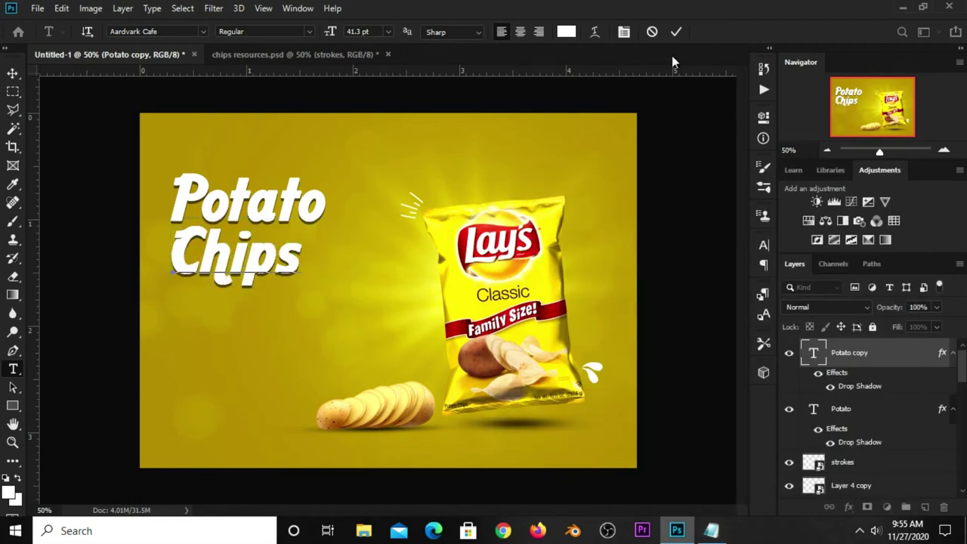
left_click(674, 35)
key("v")
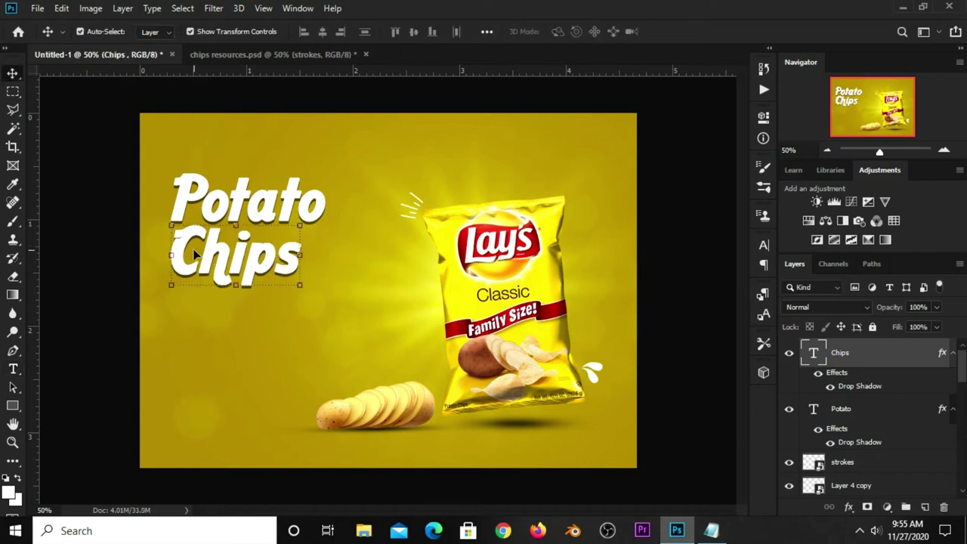
mouse_move(167, 289)
left_mouse_down()
mouse_move(291, 278)
mouse_move(261, 271)
left_mouse_up()
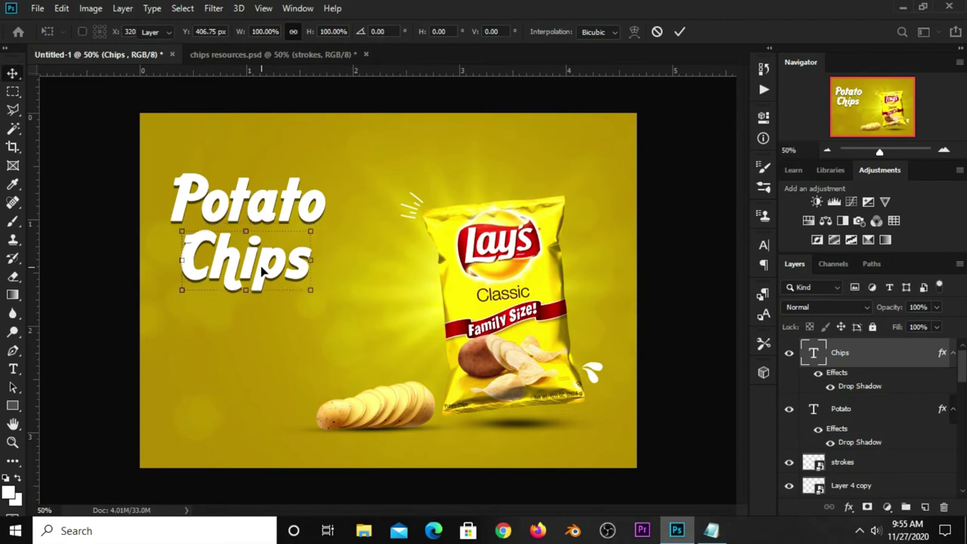
key("Return")
left_click(96, 355)
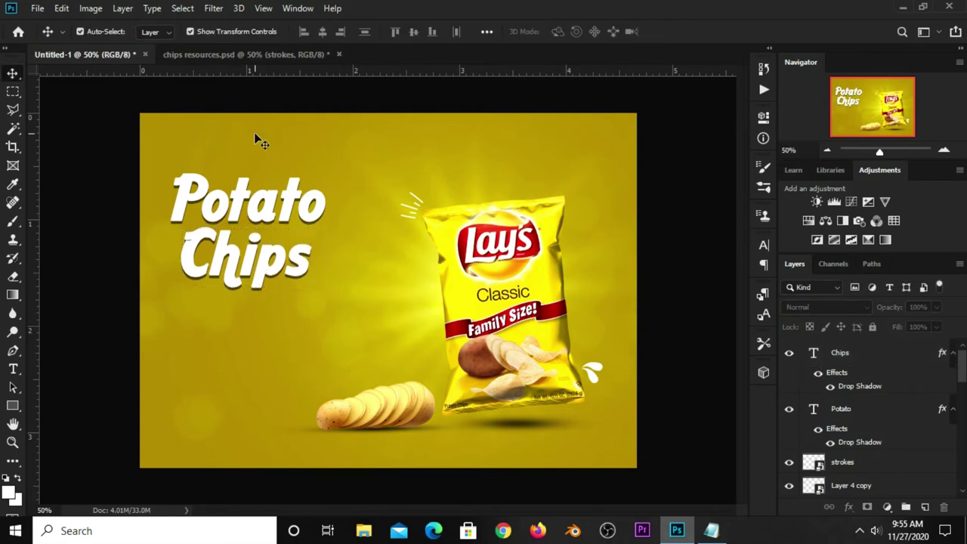
Bring the Lorem ipsum body text from chips resources.psd into the ad below the headline
left_click(241, 53)
left_click(214, 318)
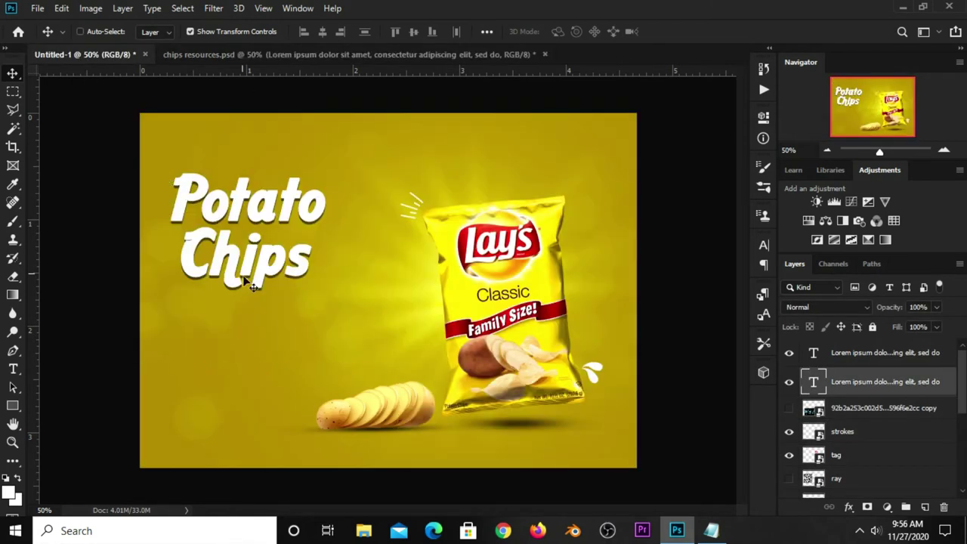
mouse_move(87, 74)
left_mouse_down()
mouse_move(375, 271)
mouse_move(243, 317)
left_mouse_up()
key("ctrl+t")
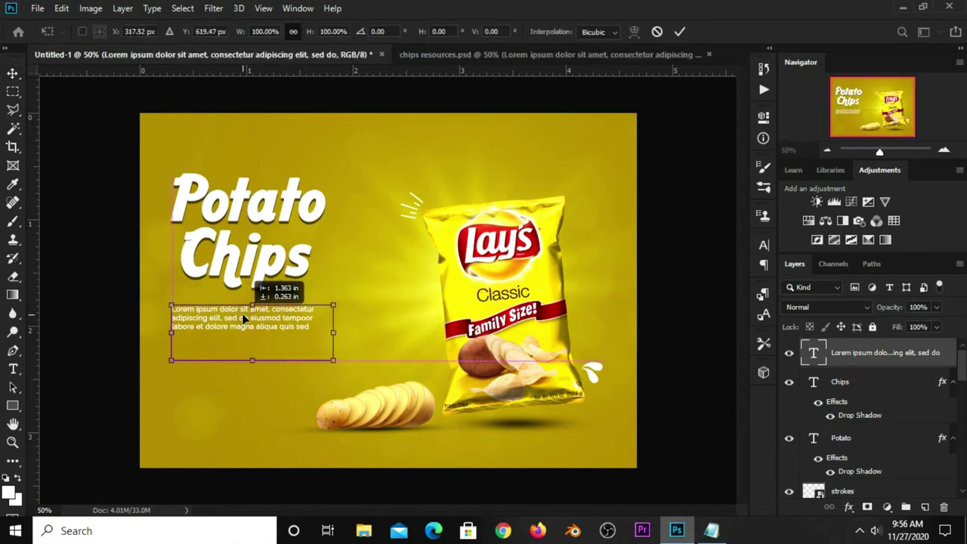
key("Return")
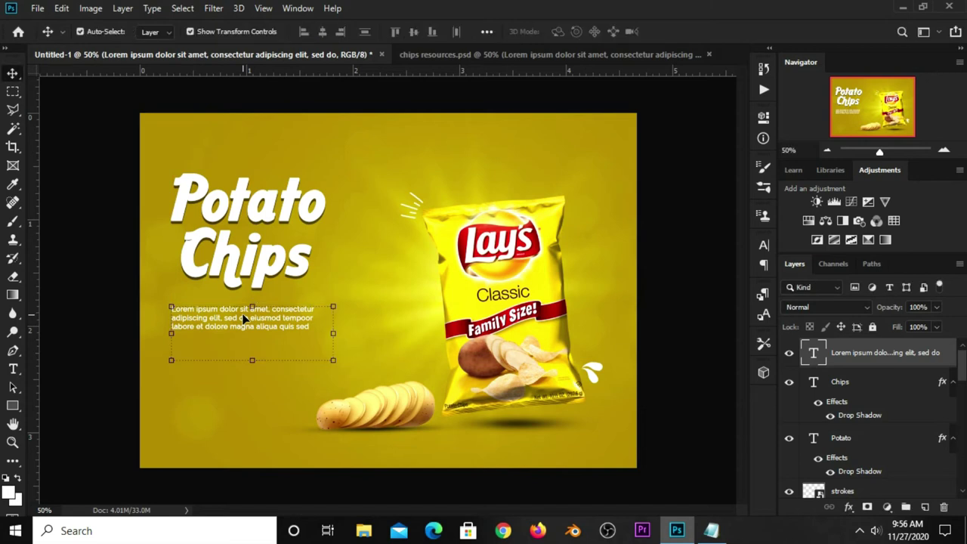
Move the Potato Chips headline up-left and enlarge it to about 106%
left_click(220, 280)
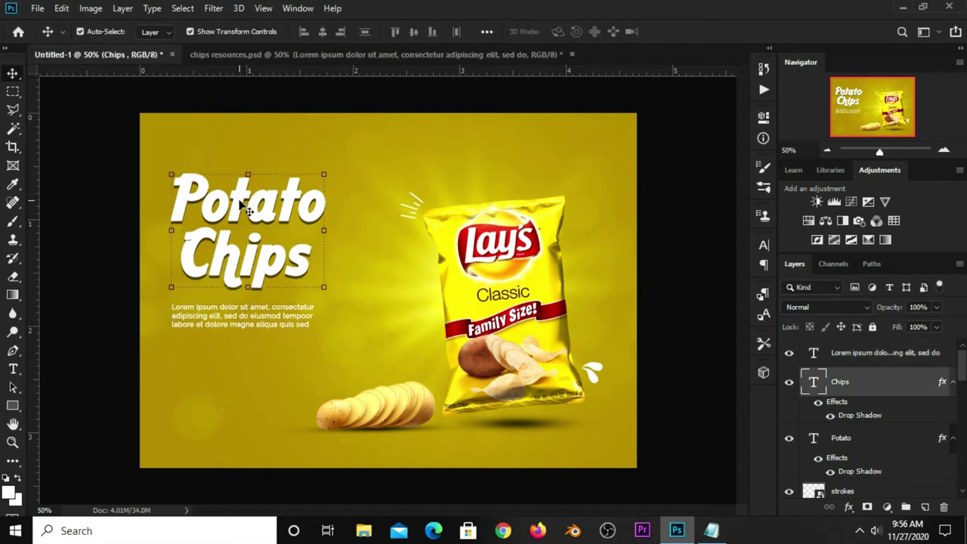
left_click(247, 212, "shift")
key("ctrl+t")
left_click_drag(239, 237, 234, 222)
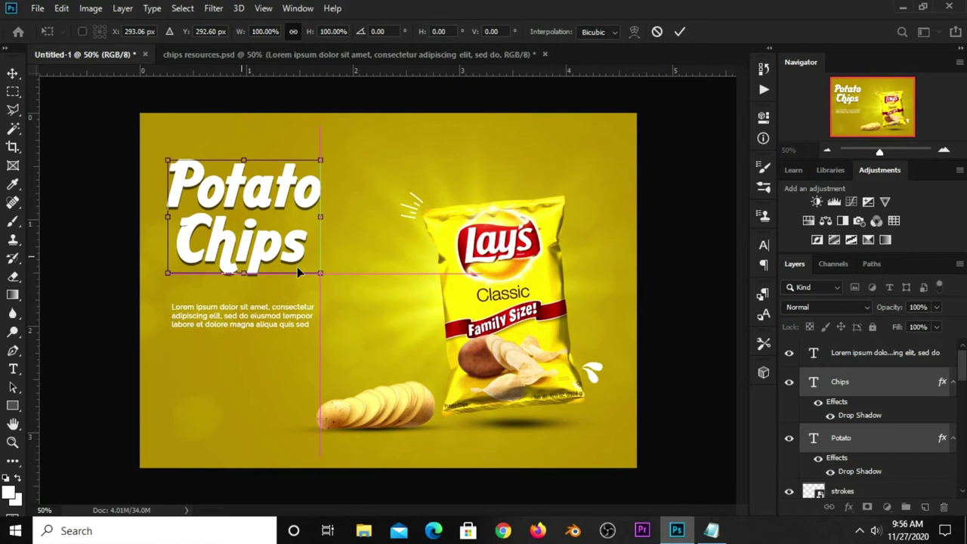
left_click_drag(321, 273, 328, 278)
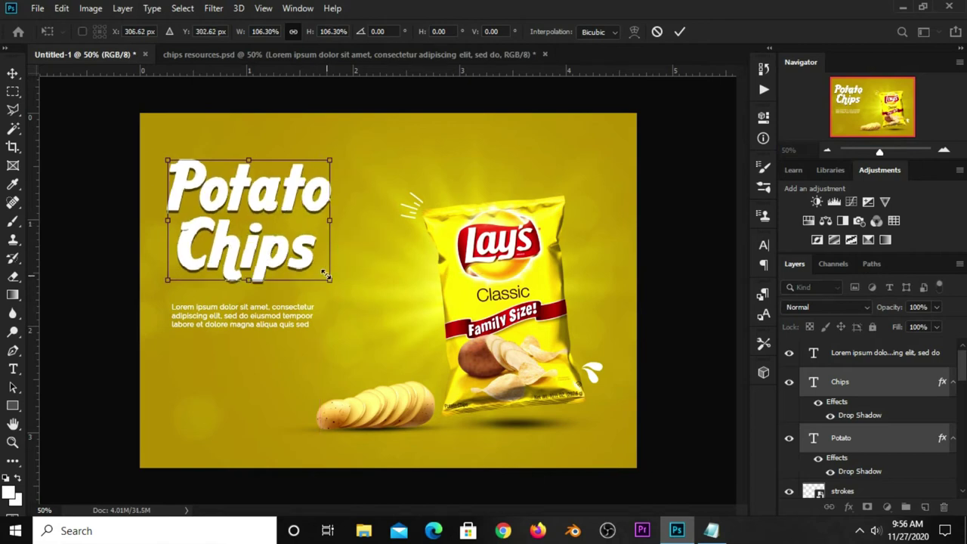
key("Return")
Position the body text under the headline and enlarge it to about 108%
left_click_drag(253, 325, 248, 309)
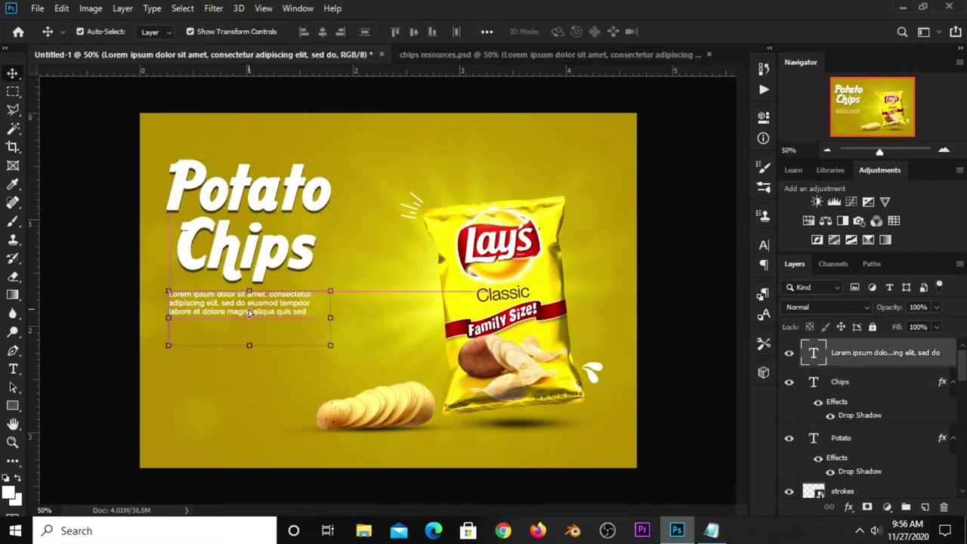
key("ctrl+t")
left_click_drag(330, 346, 325, 347)
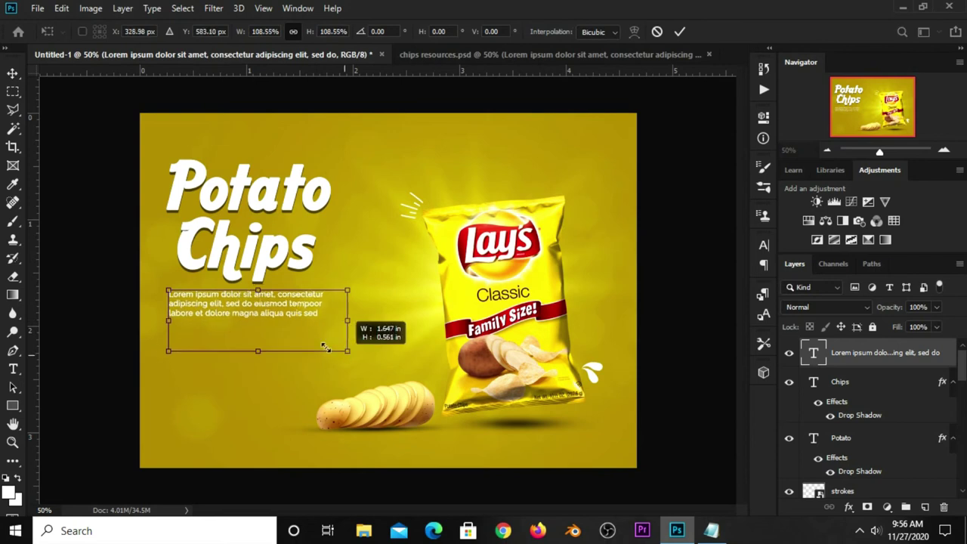
left_click_drag(259, 304, 259, 307)
key("Return")
key("Down")
key("Down")
key("Down")
left_click(90, 357)
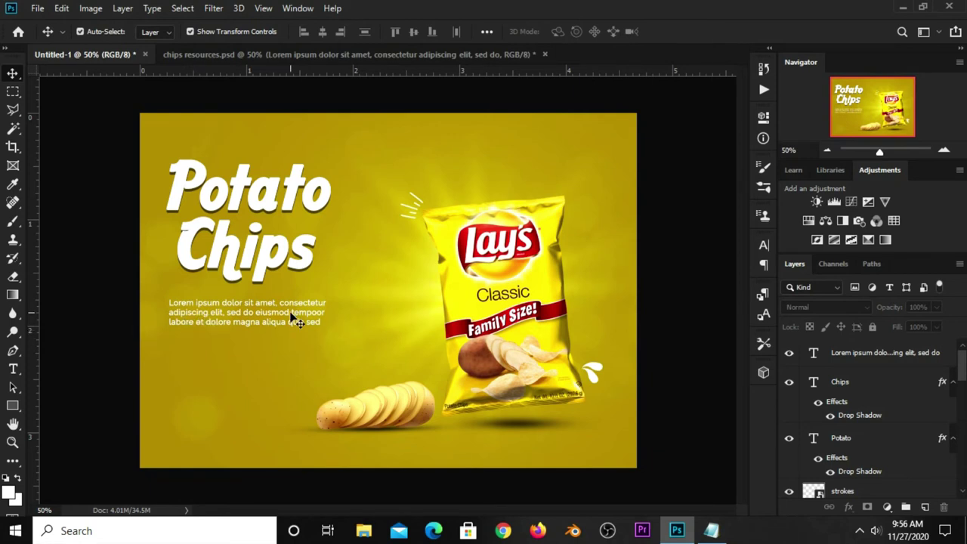
Add a new layer and set a brush with yellow e8e037 as the foreground colour
left_click(926, 507)
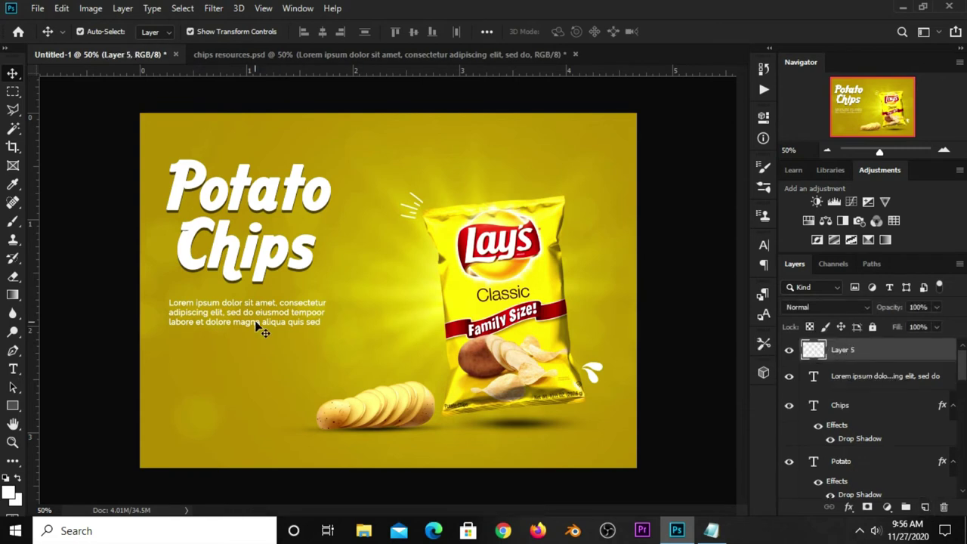
left_click(13, 220)
left_click(73, 219)
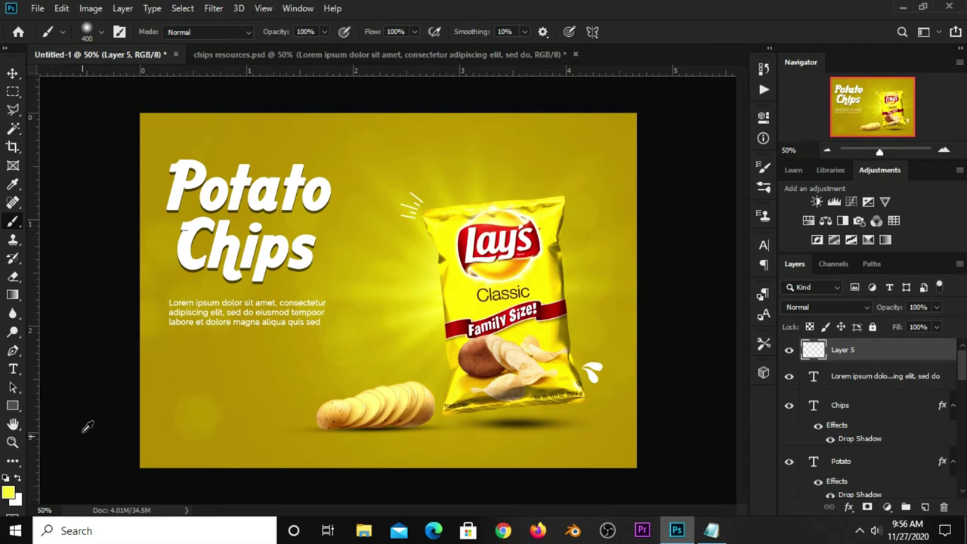
left_click(11, 492)
left_click(439, 494)
double_click(438, 494)
left_click(489, 264)
Paint a soft 1200 px, 38% opacity yellow glow over the poster's left side
key("bracketright")
key("bracketright")
key("bracketright")
key("bracketright")
key("bracketright")
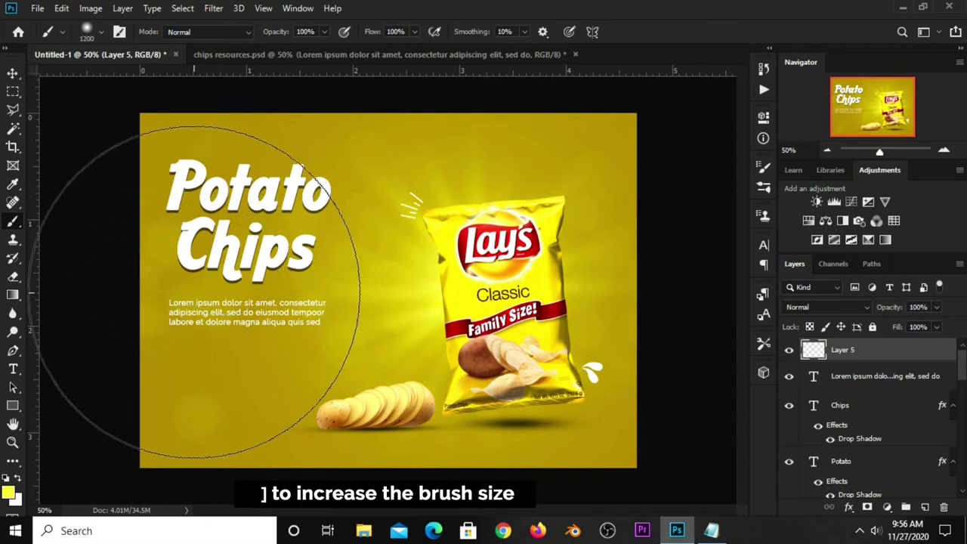
left_click(324, 32)
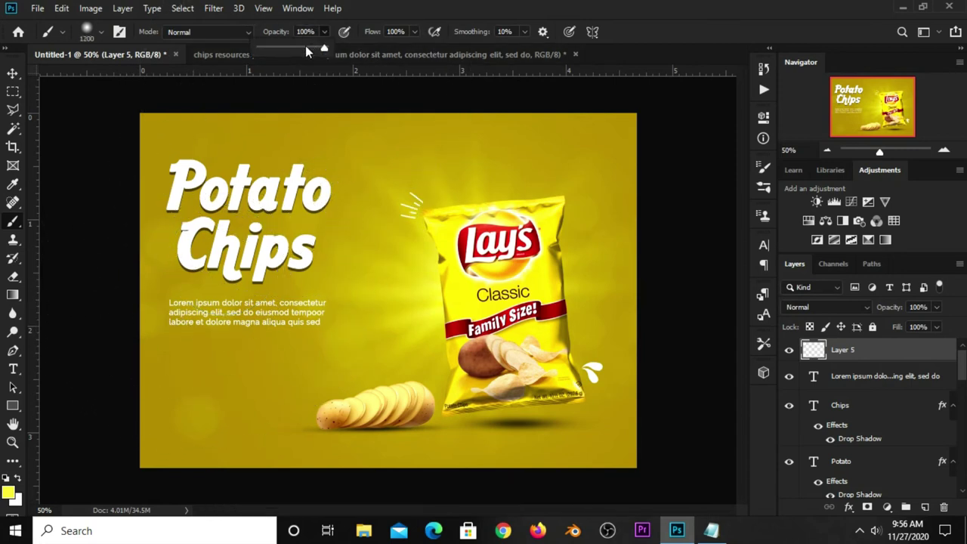
left_click_drag(272, 50, 282, 50)
key("Return")
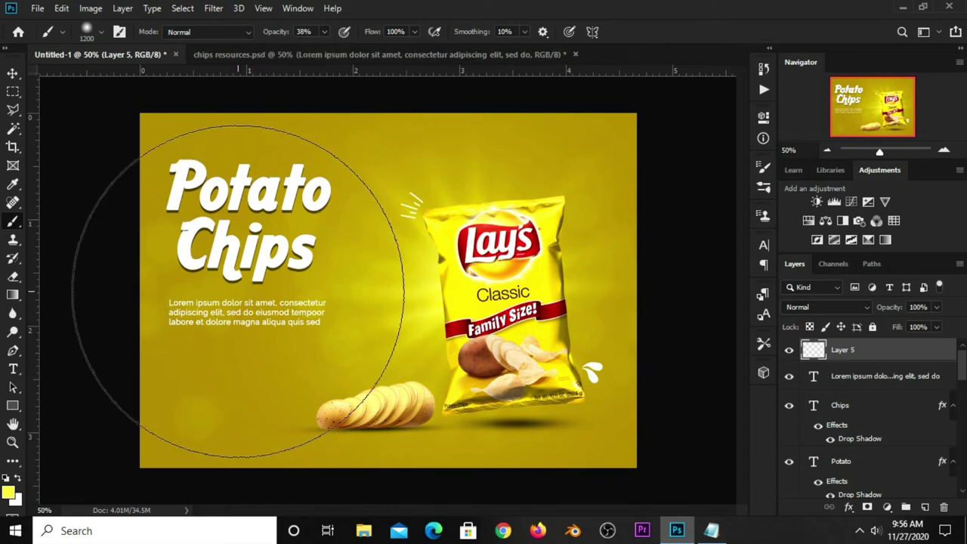
left_click(150, 287)
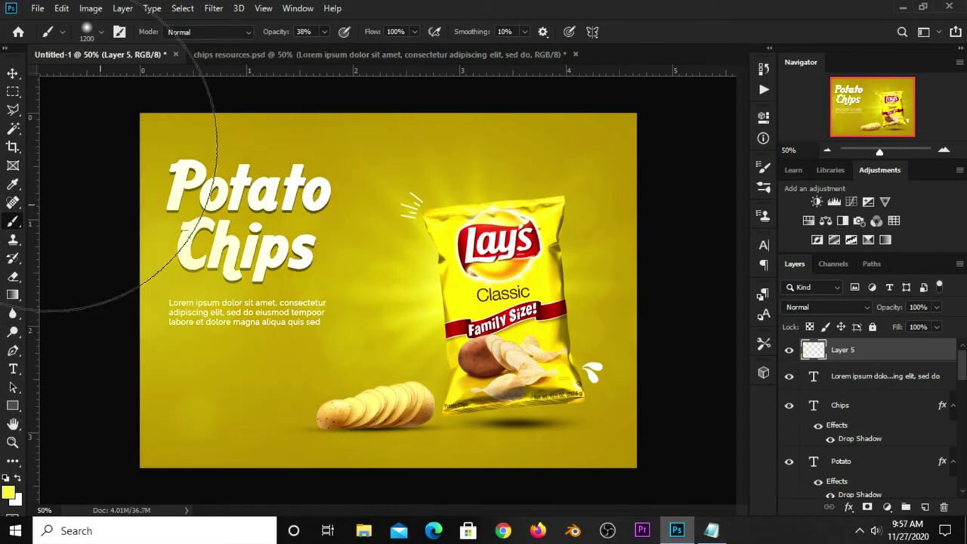
Lower the glow layer (Layer 5) to 66% opacity and undo the stray layer mask
left_click(12, 74)
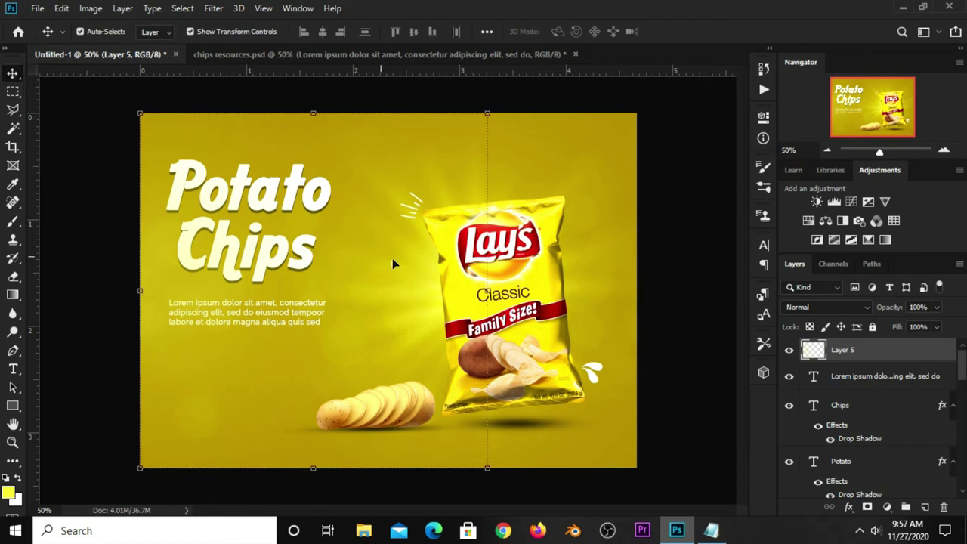
left_click(916, 325)
type("66")
left_click(790, 351)
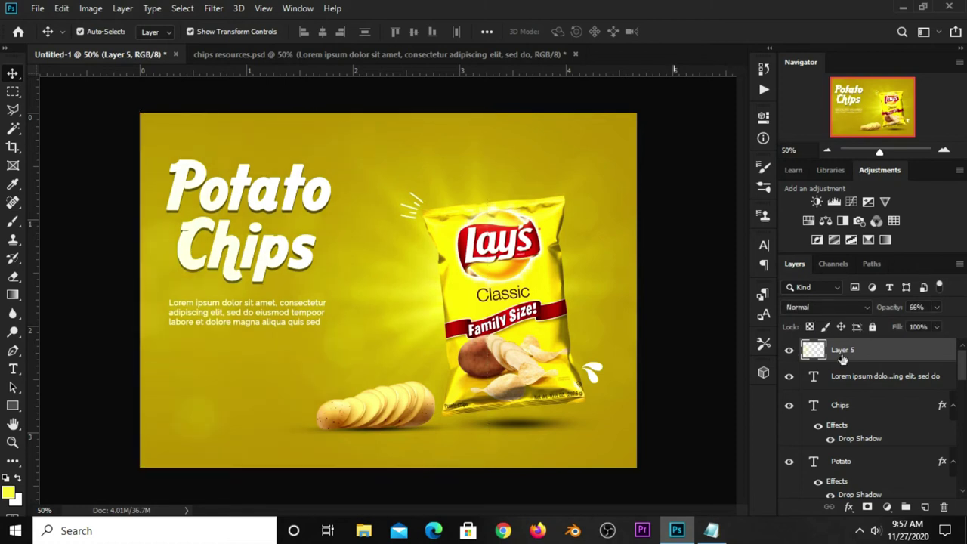
mouse_move(854, 352)
left_mouse_down()
mouse_move(867, 519)
mouse_move(859, 455)
left_mouse_up()
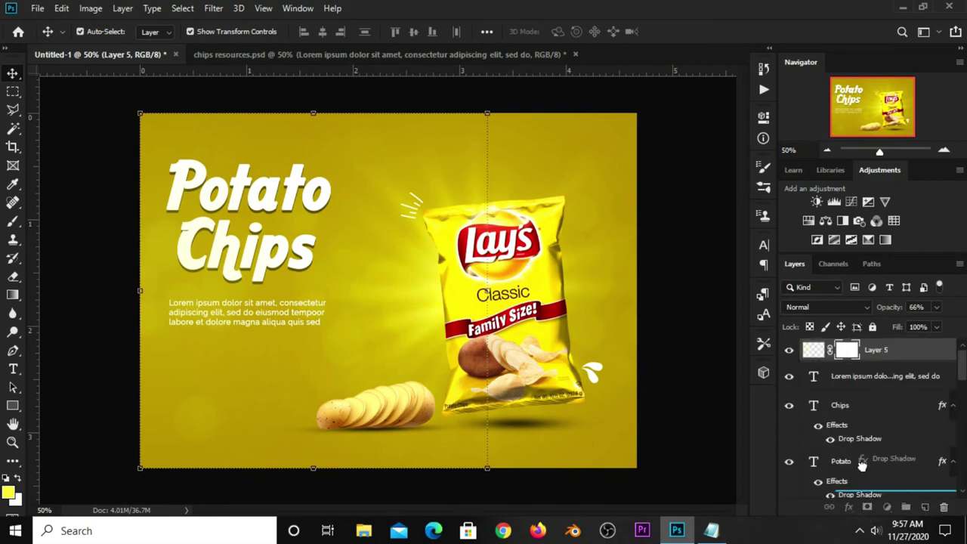
left_click(859, 455)
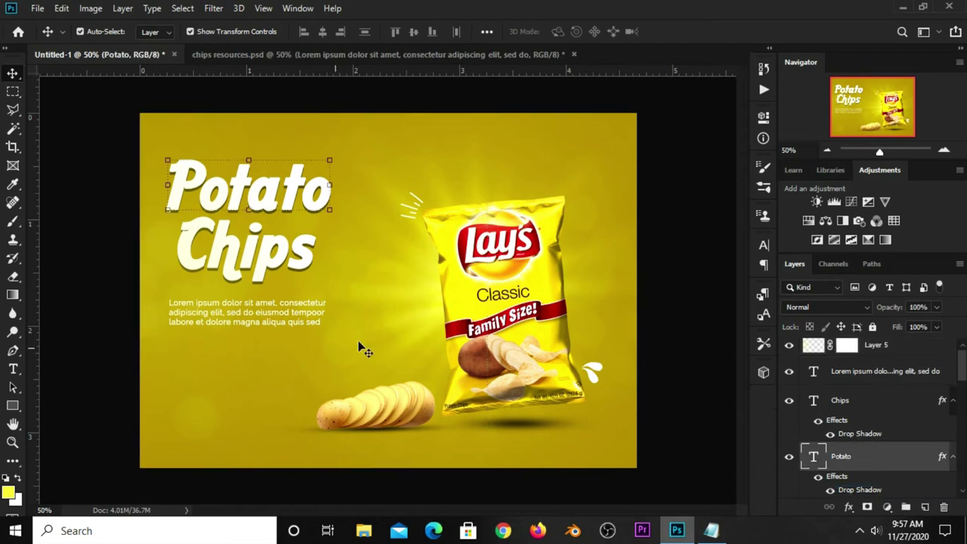
left_click(205, 360)
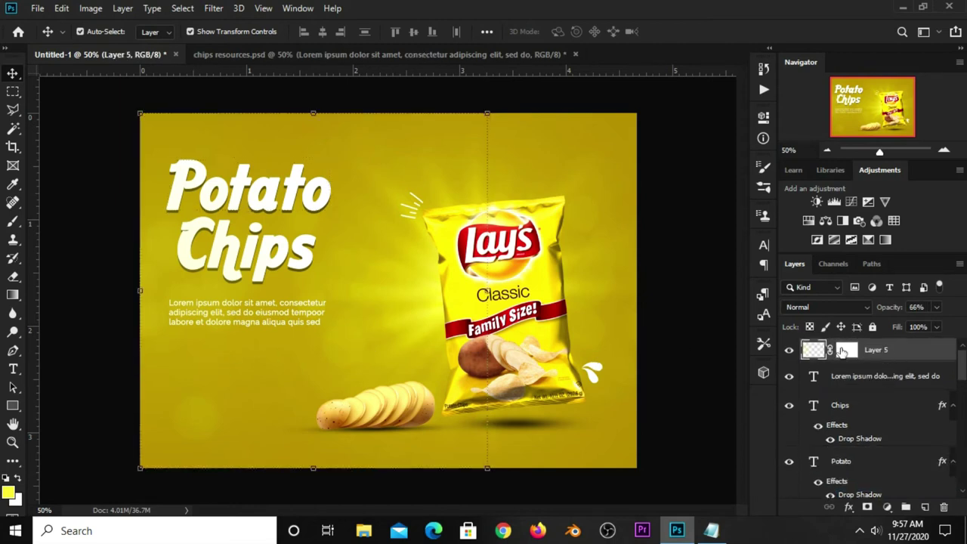
key("ctrl+z")
Move Layer 5 down the layer stack to sit just above Layer 1
left_click_drag(856, 350, 863, 502)
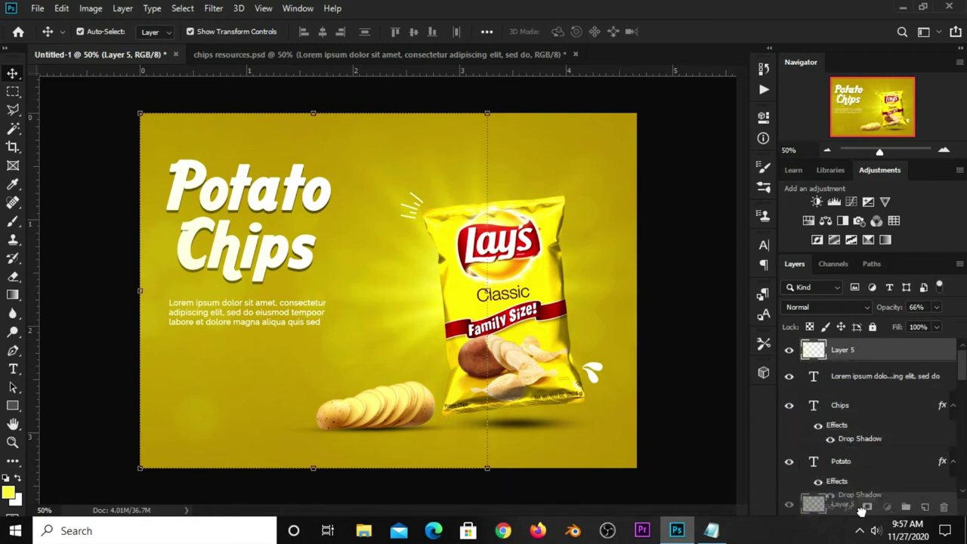
left_click_drag(861, 511, 862, 503)
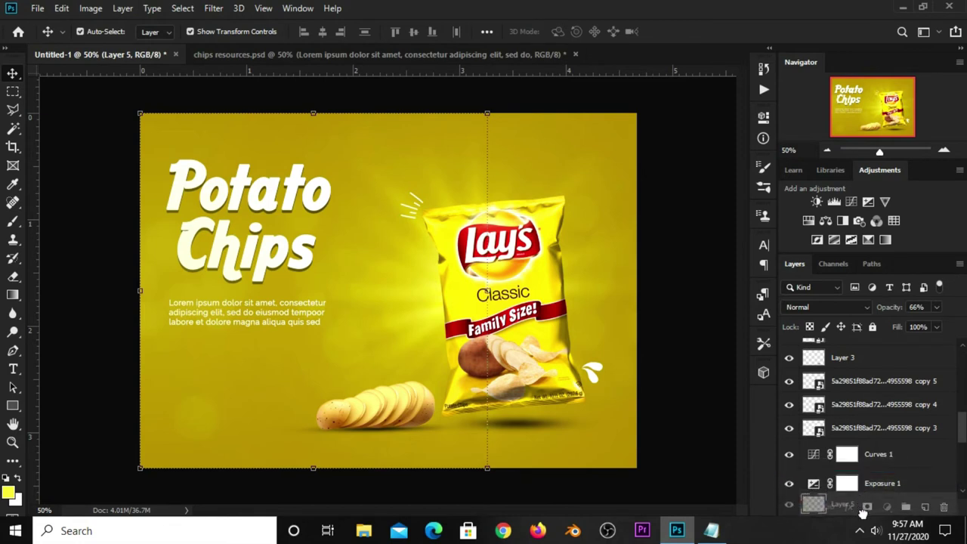
left_click_drag(865, 511, 858, 447)
left_click(688, 340)
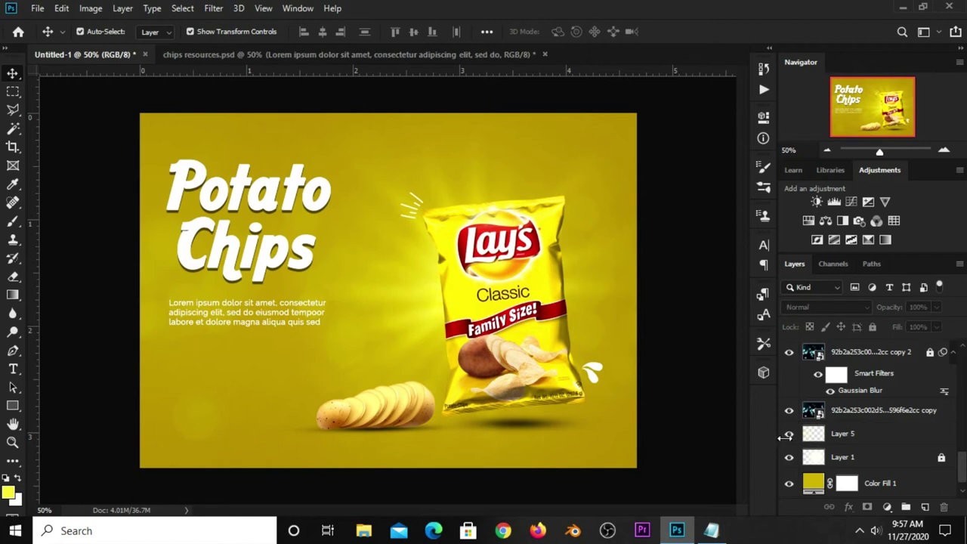
left_click(788, 435)
left_click(788, 435)
Bring the red new tag from chips resources.psd onto the bag's top-right corner
left_click(332, 55)
left_click(453, 210)
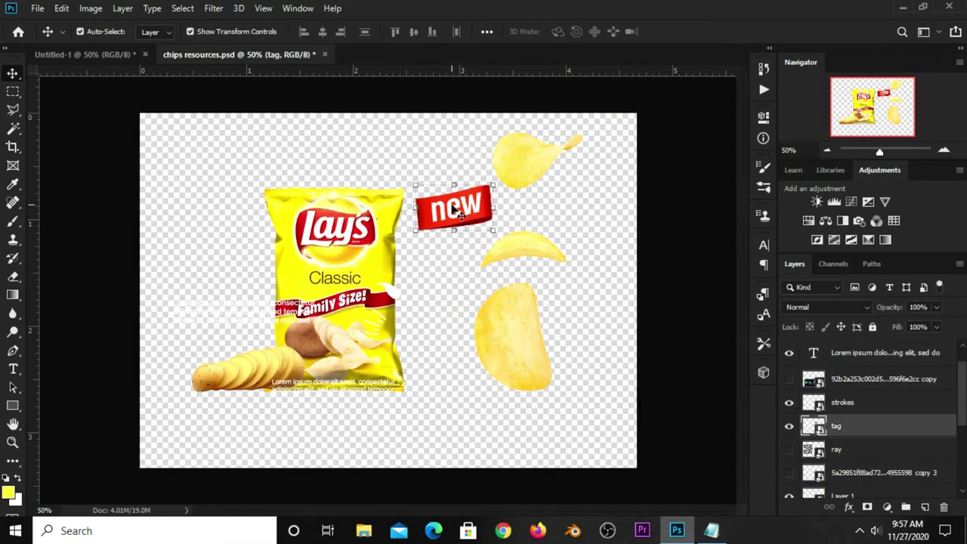
left_click_drag(453, 210, 398, 212)
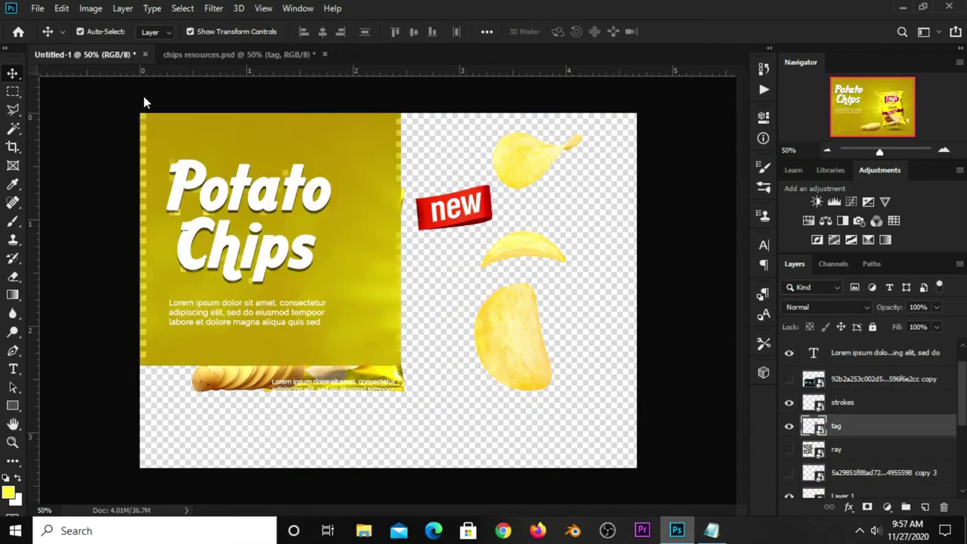
key("ctrl+t")
mouse_move(410, 265)
left_mouse_down()
mouse_move(576, 215)
mouse_move(603, 193)
mouse_move(578, 214)
left_mouse_up()
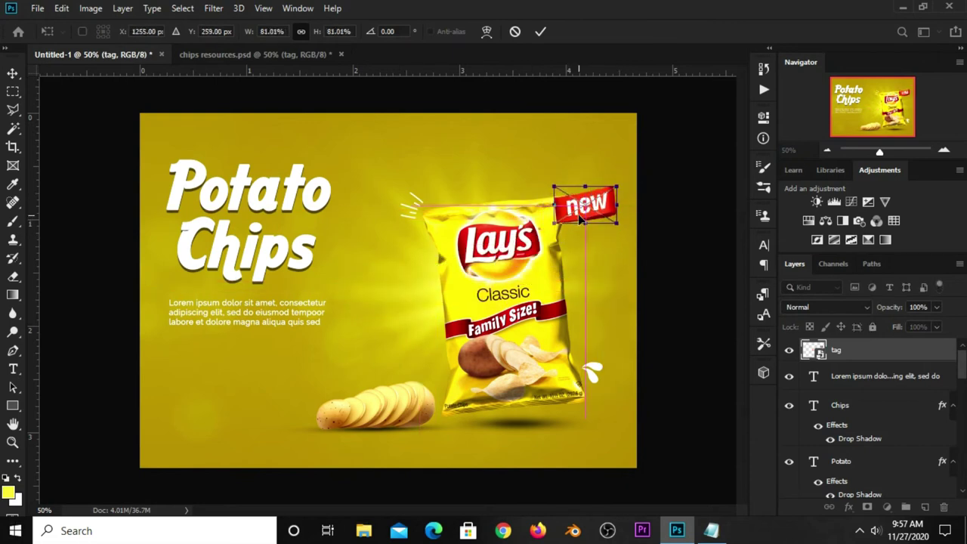
key("Return")
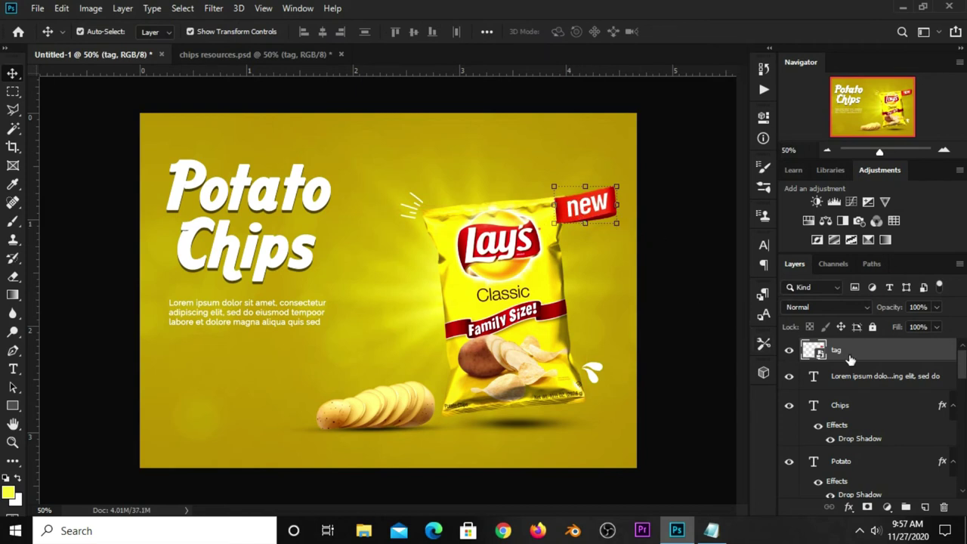
Move the tag layer below the bag layer so it tucks behind the bag
mouse_move(855, 351)
left_mouse_down()
mouse_move(851, 508)
mouse_move(848, 475)
left_mouse_up()
scroll(849, 436, "down", 1)
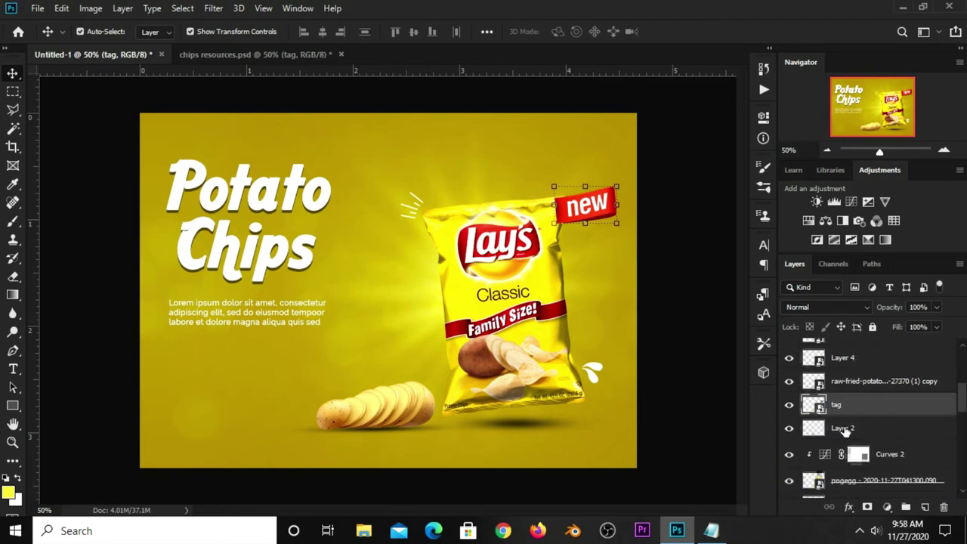
scroll(854, 428, "down", 1)
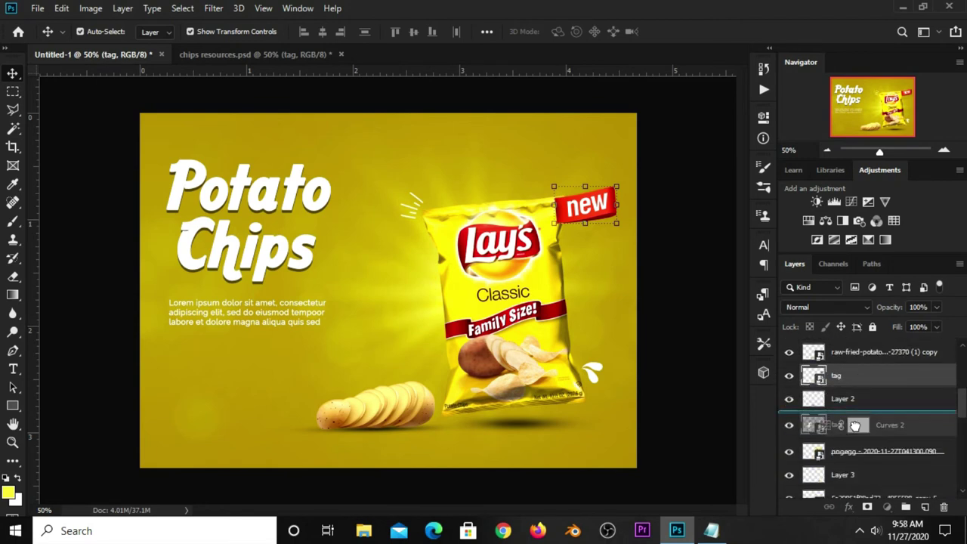
left_click_drag(855, 378, 854, 463)
left_click(648, 241)
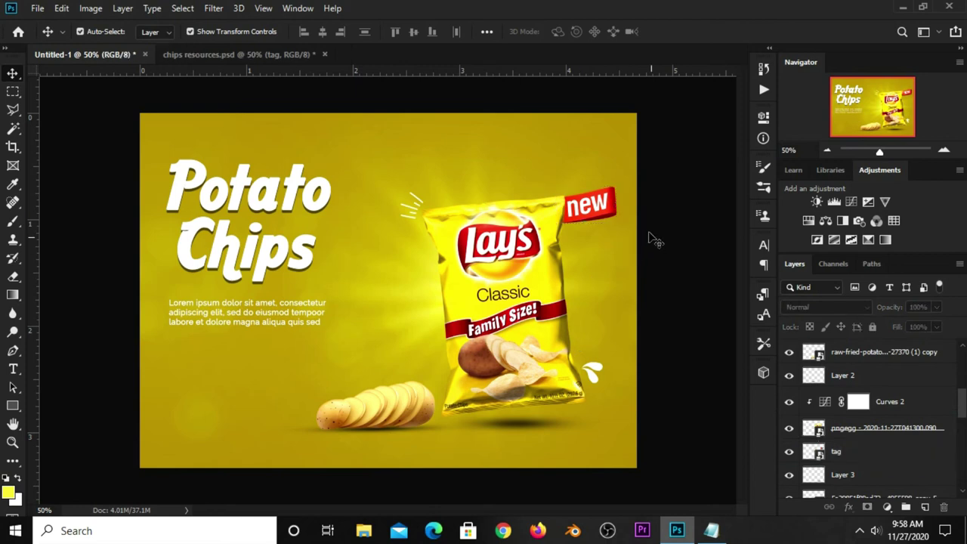
Scale the new tag down to about 68% of its size
left_click(604, 213)
key("ctrl+t")
left_click_drag(622, 179, 589, 217)
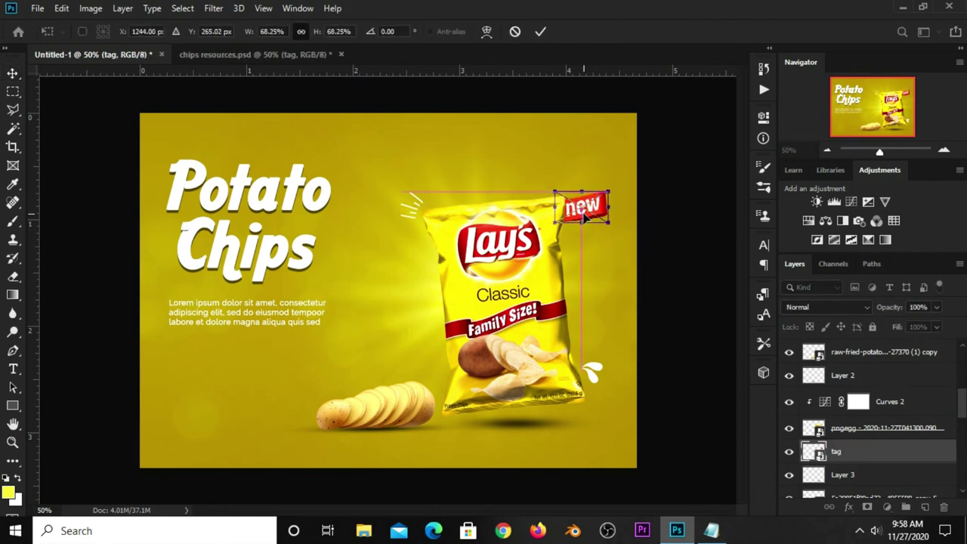
key("Return")
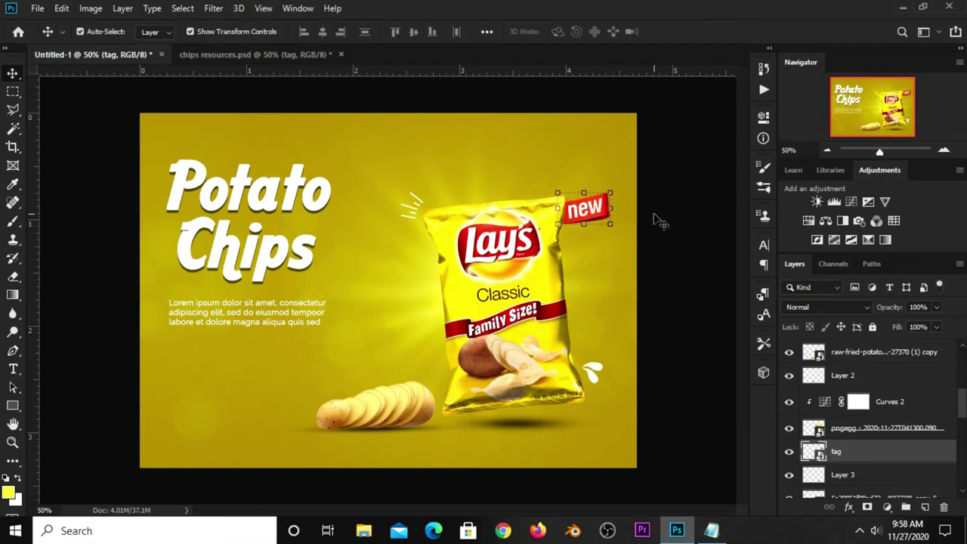
left_click(657, 220)
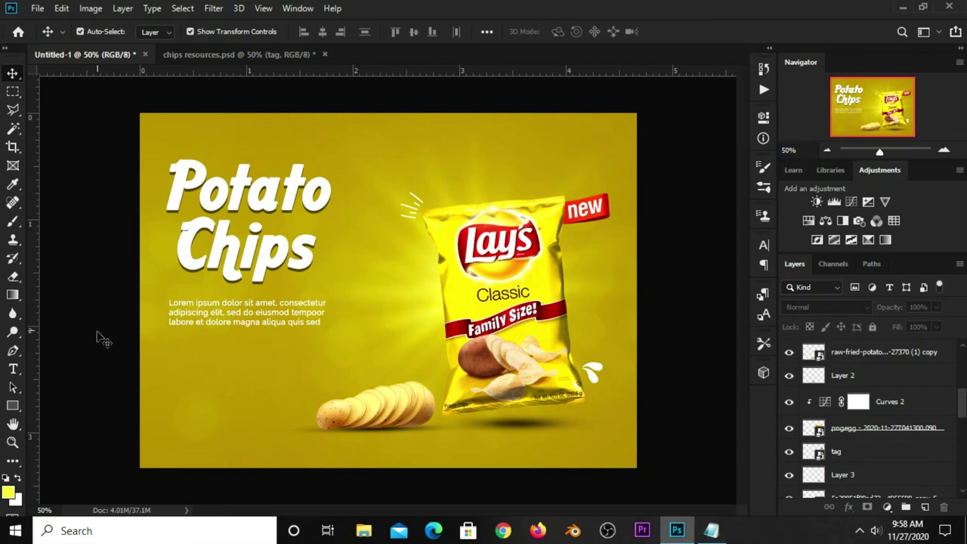
Draw a wide white-filled rectangle below the lorem ipsum text
left_click(4, 408)
left_click(50, 408)
left_click_drag(167, 343, 323, 366)
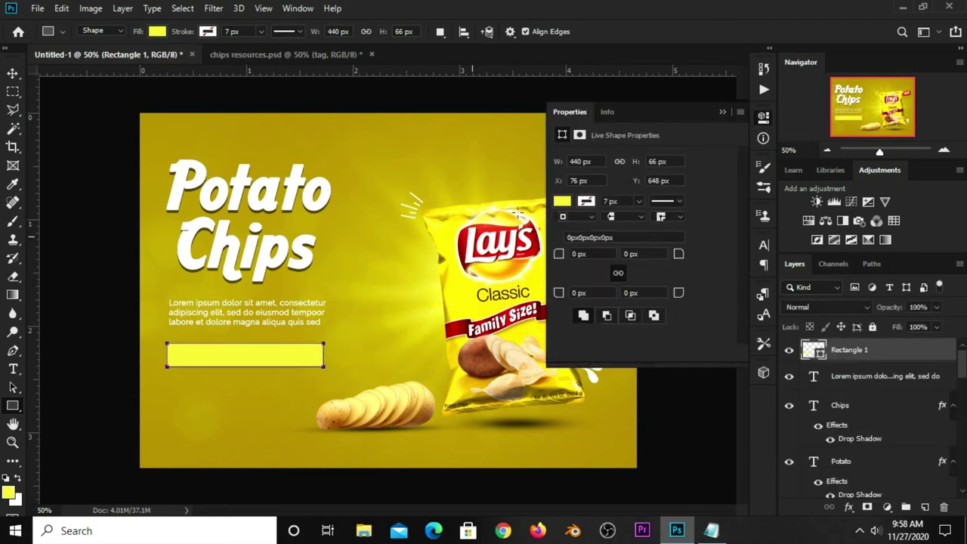
left_click(562, 202)
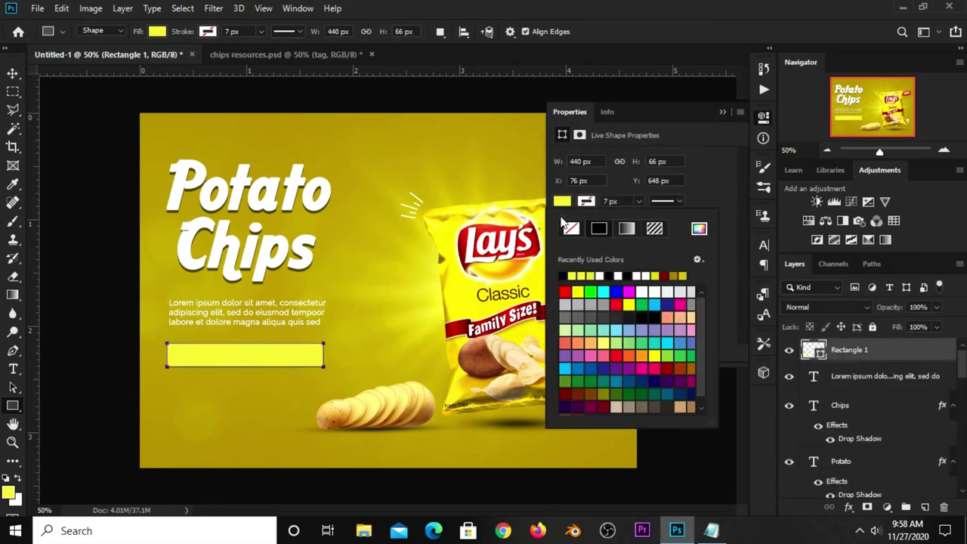
left_click(605, 275)
left_click(711, 119)
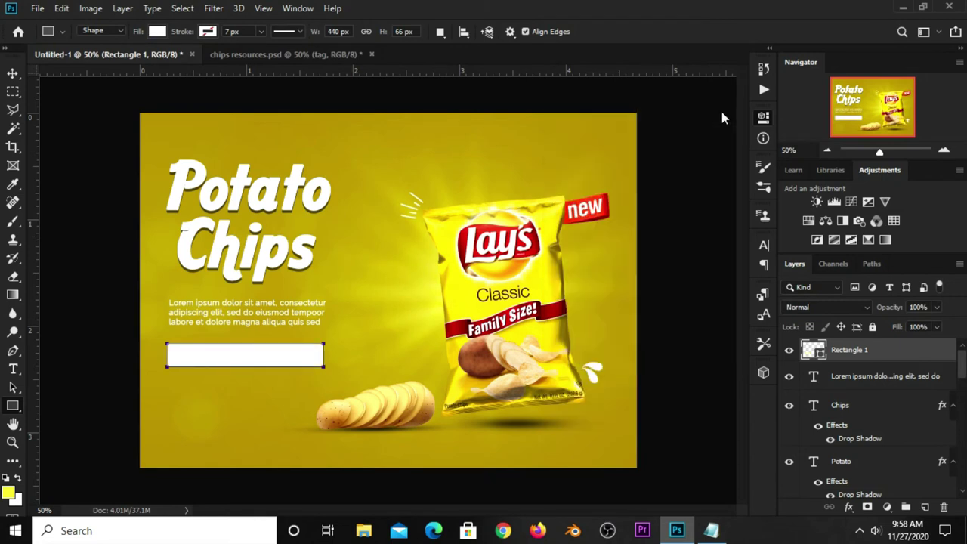
Distort the white rectangle into a banner tapered wider at the top than the bottom
left_click(12, 73)
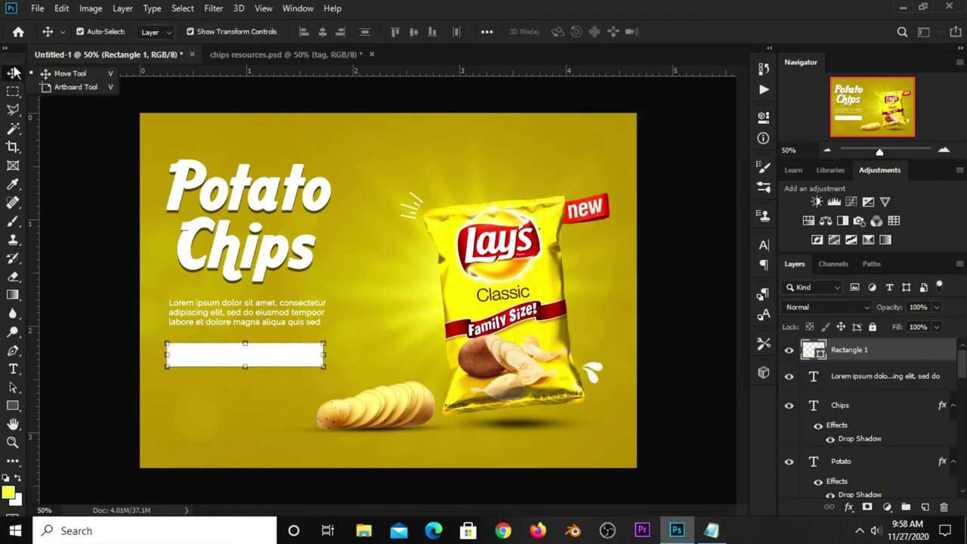
left_click(134, 219)
left_click(230, 362)
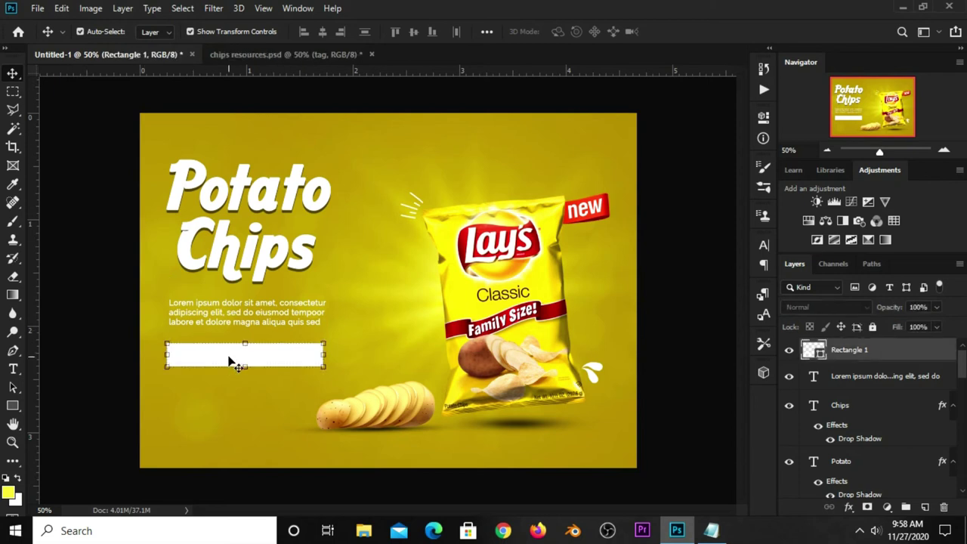
key("ctrl+t")
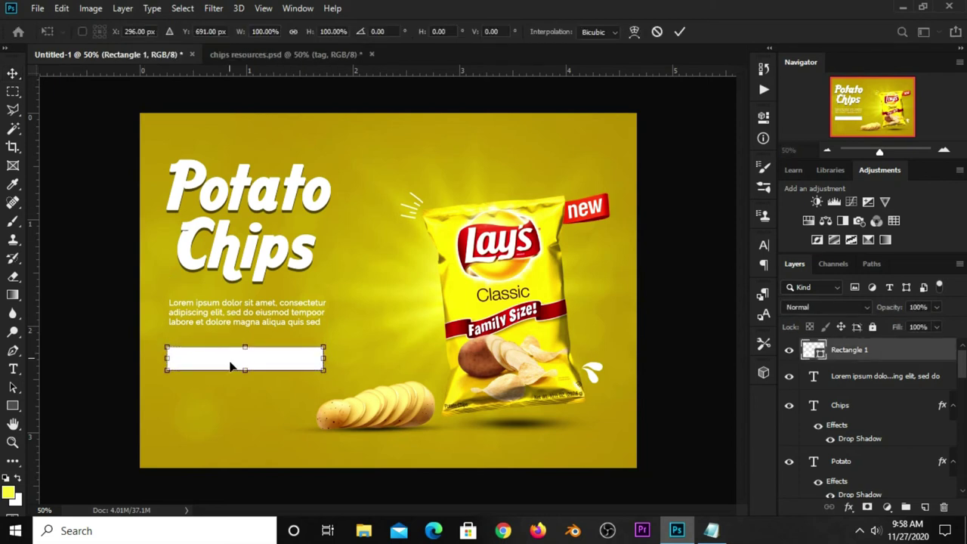
right_click(231, 362)
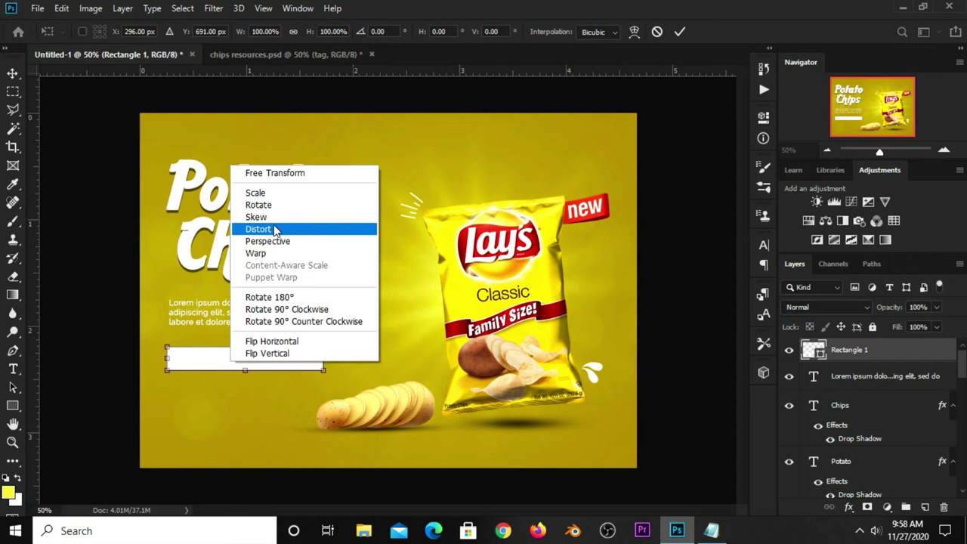
left_click(283, 248)
left_click_drag(324, 349, 329, 341)
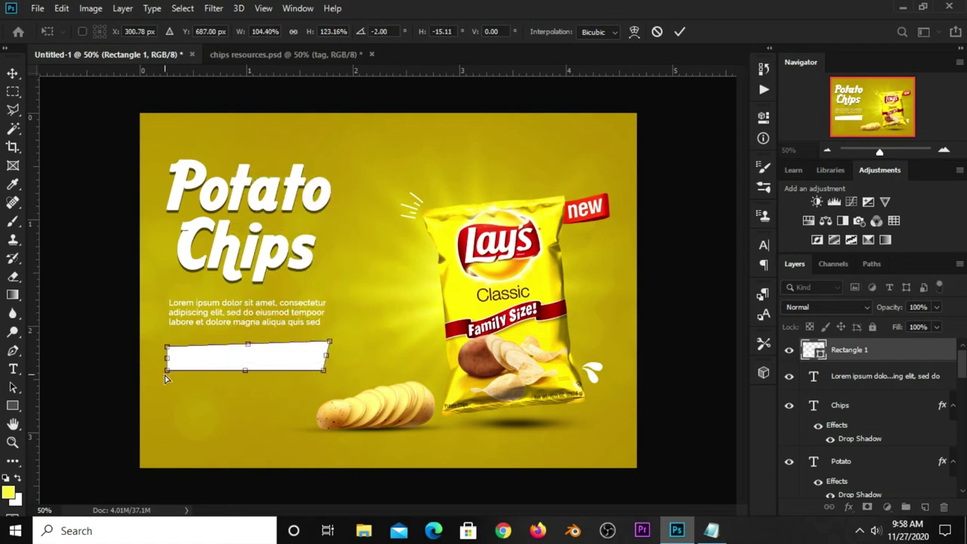
left_click_drag(169, 370, 177, 343)
left_click_drag(321, 370, 316, 367)
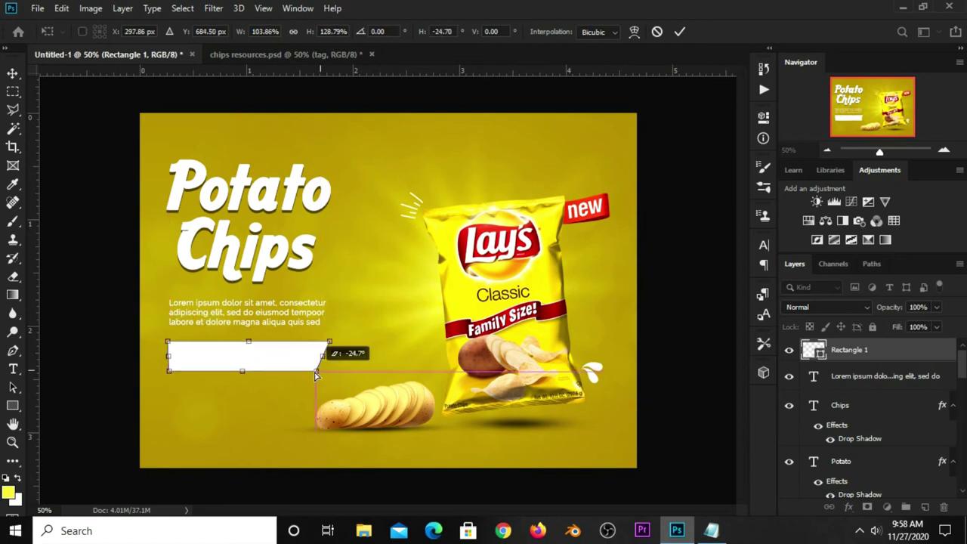
left_click_drag(173, 376, 159, 342)
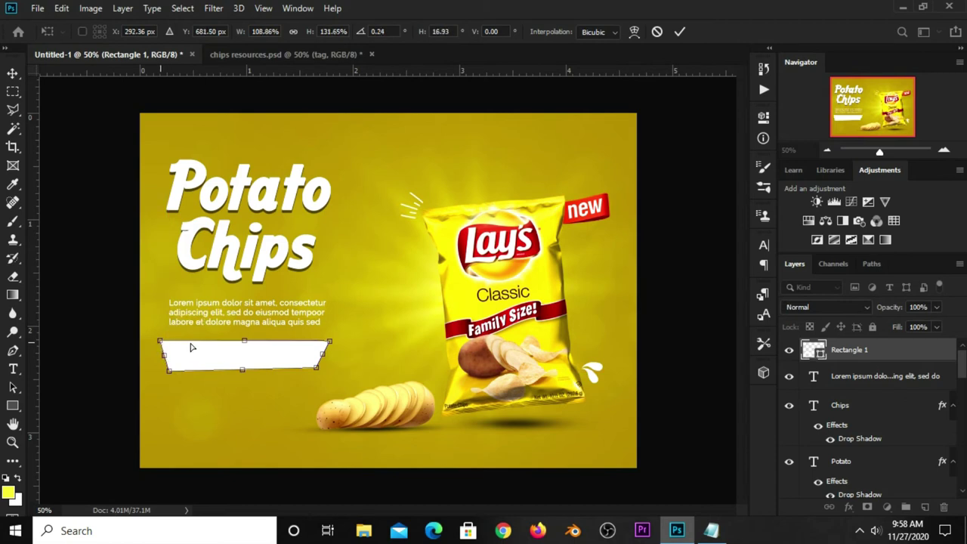
left_click(679, 32)
left_click(288, 365)
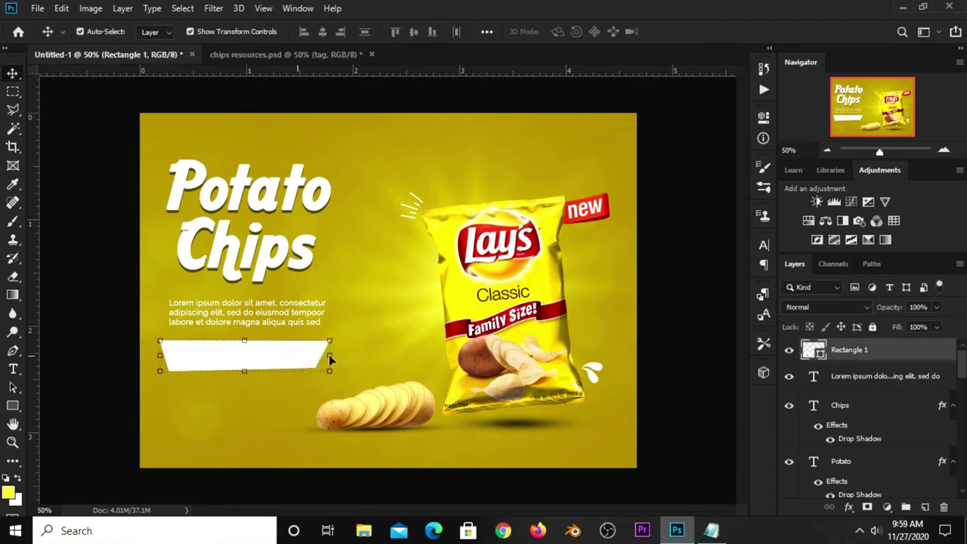
left_click(790, 352)
Add a Gradient Overlay to the banner layer through Blending Options
left_click(789, 350)
left_click(847, 506)
left_click(776, 382)
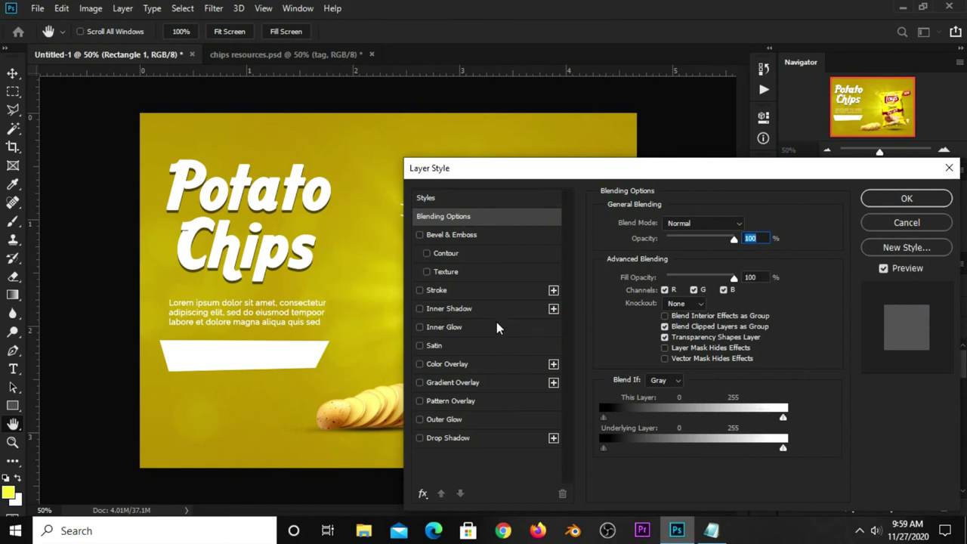
left_click(453, 381)
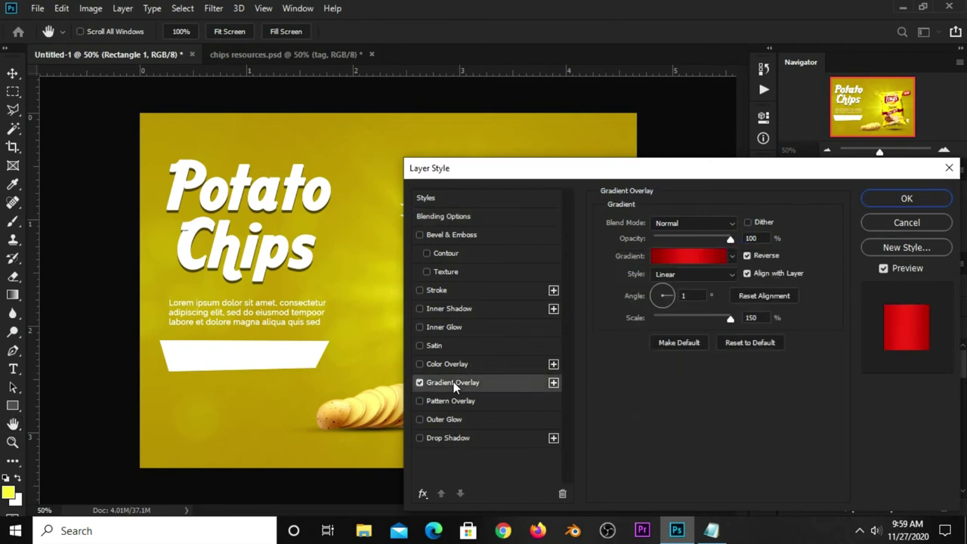
left_click(694, 256)
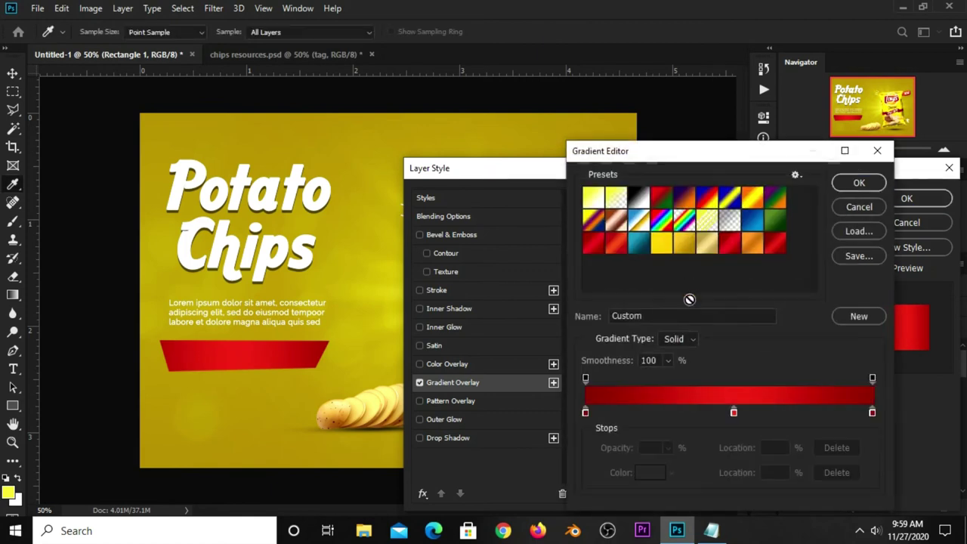
Set the gradient's left stop to dark red 8c0a0a and middle stop to bright red e72c1d
left_click(585, 412)
left_click(642, 472)
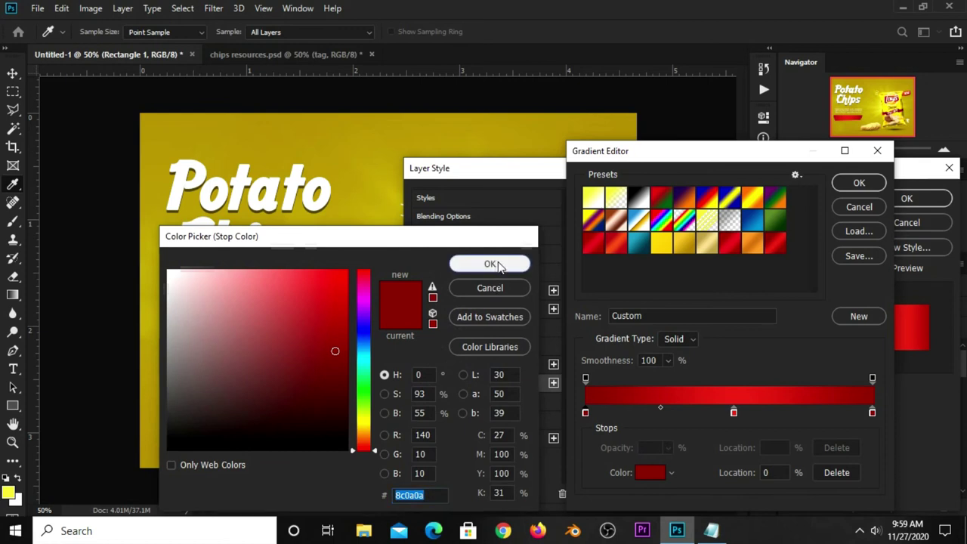
left_click(489, 264)
left_click(734, 413)
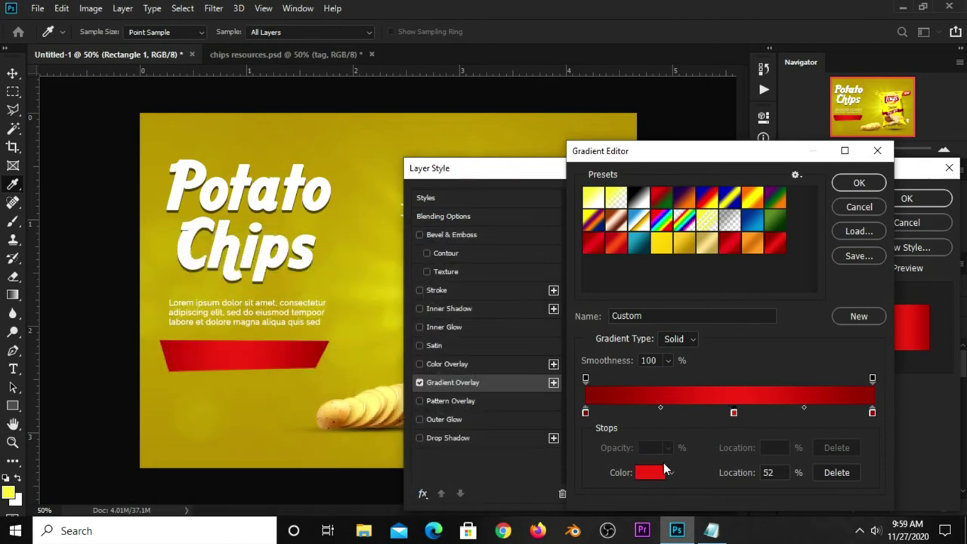
left_click(649, 472)
left_click(435, 501)
double_click(437, 499)
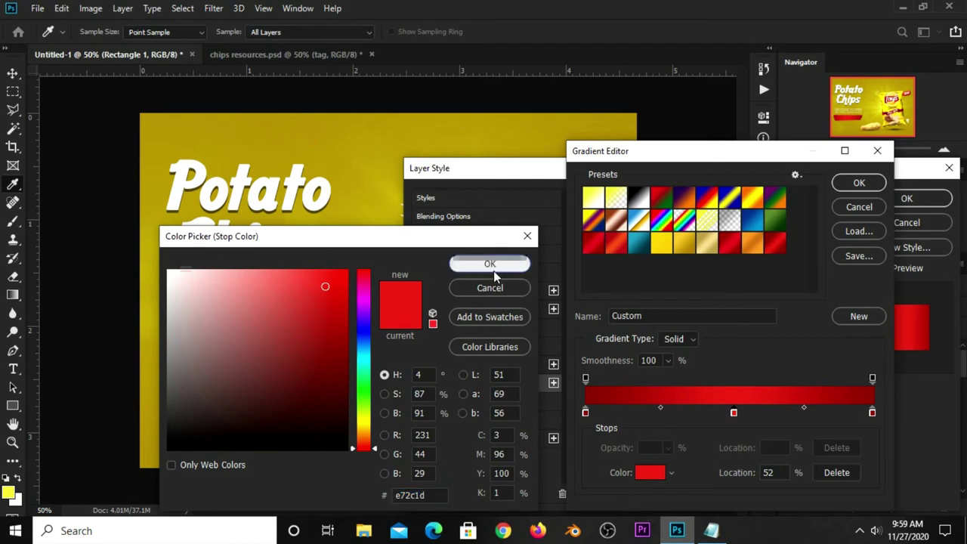
left_click(492, 269)
Set the right gradient stop to dark red 920b0b, apply it, and nudge the banner down
left_click(871, 413)
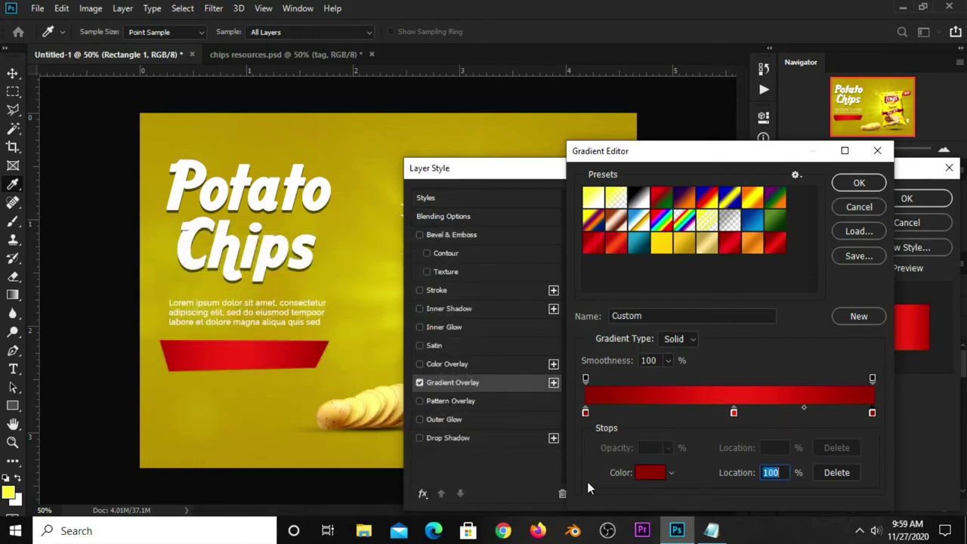
left_click(649, 472)
left_click(441, 497)
double_click(444, 496)
left_click(485, 268)
left_click(847, 183)
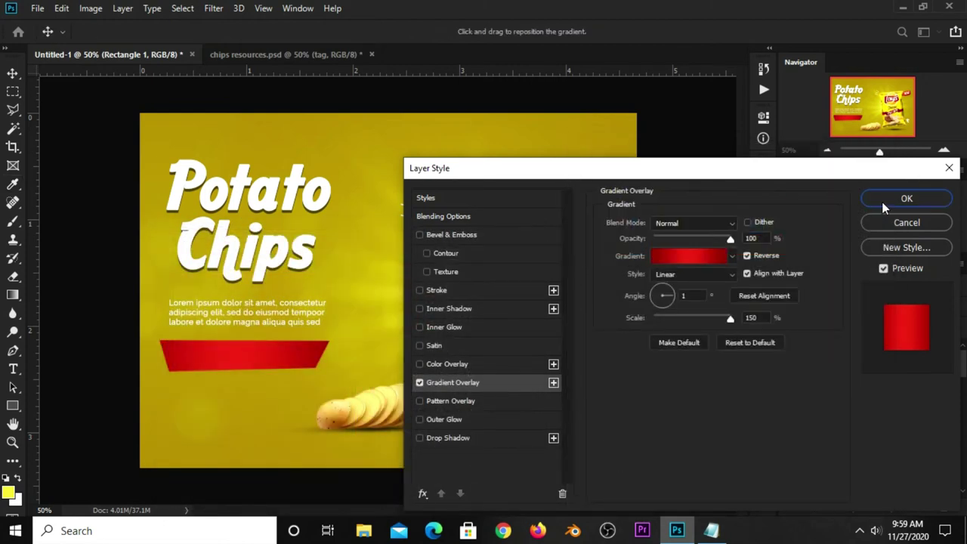
left_click(903, 199)
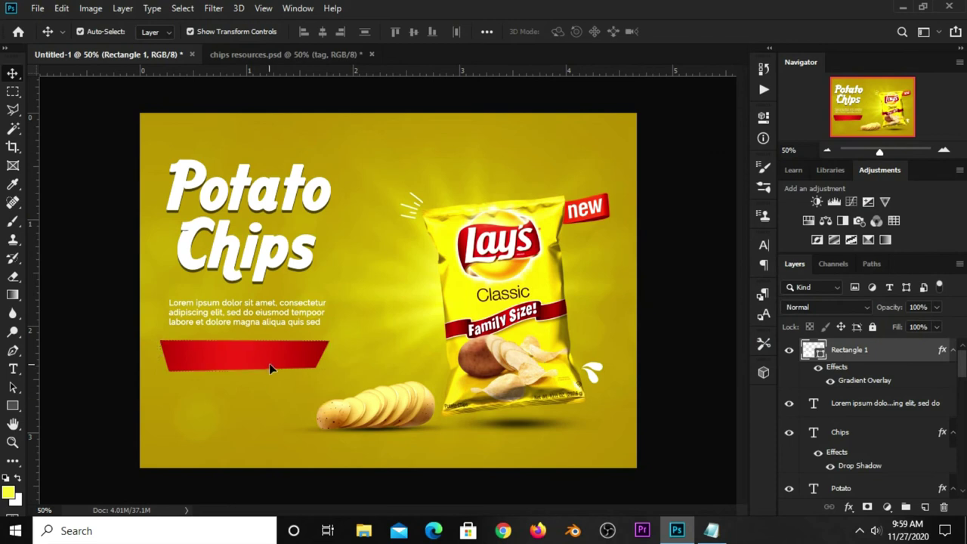
left_click_drag(269, 369, 274, 373)
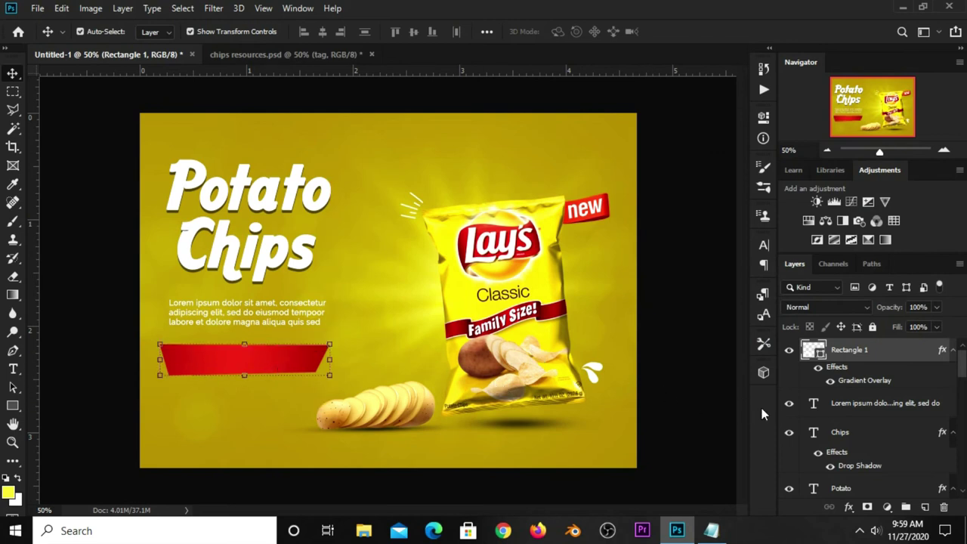
Give the red banner a Drop Shadow with its distance set to 3 px
left_click(850, 506)
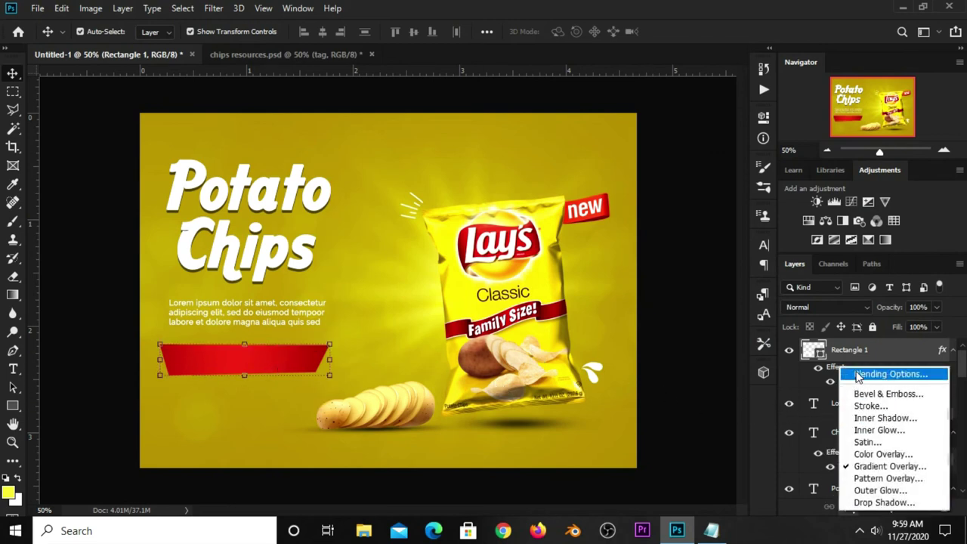
left_click(775, 373)
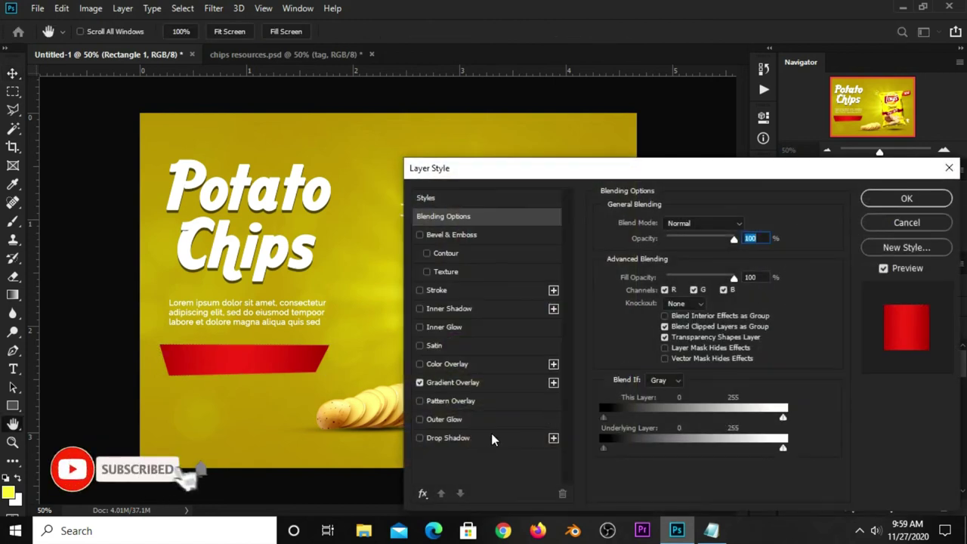
left_click(452, 438)
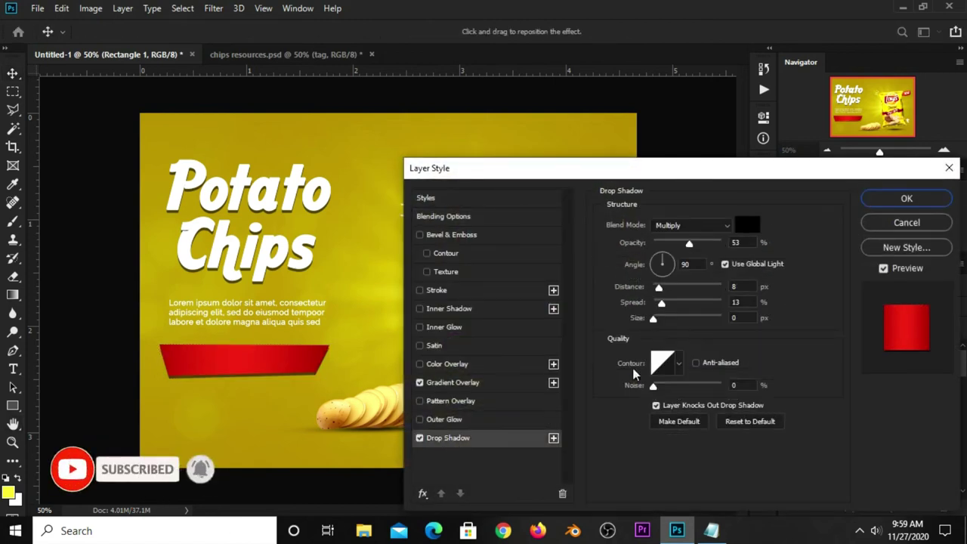
left_click(727, 287)
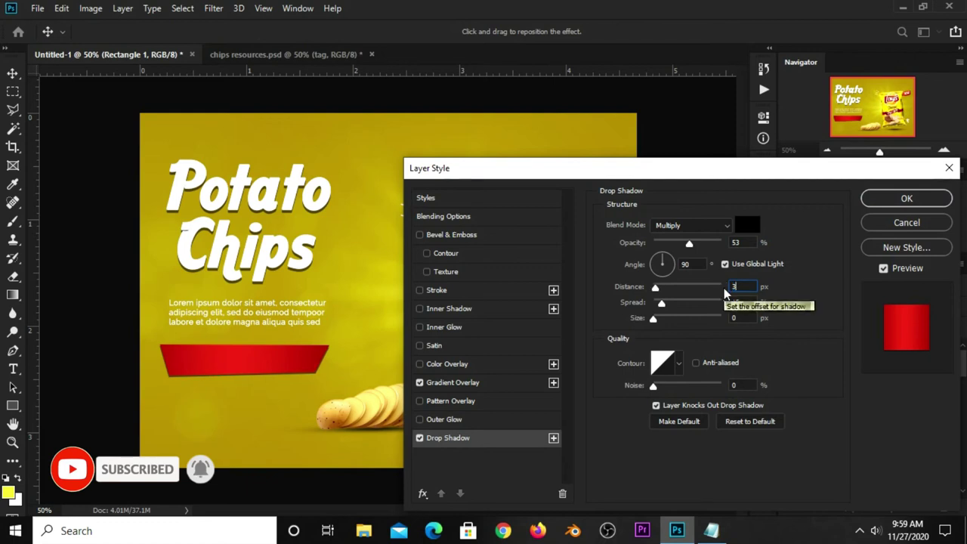
type("3")
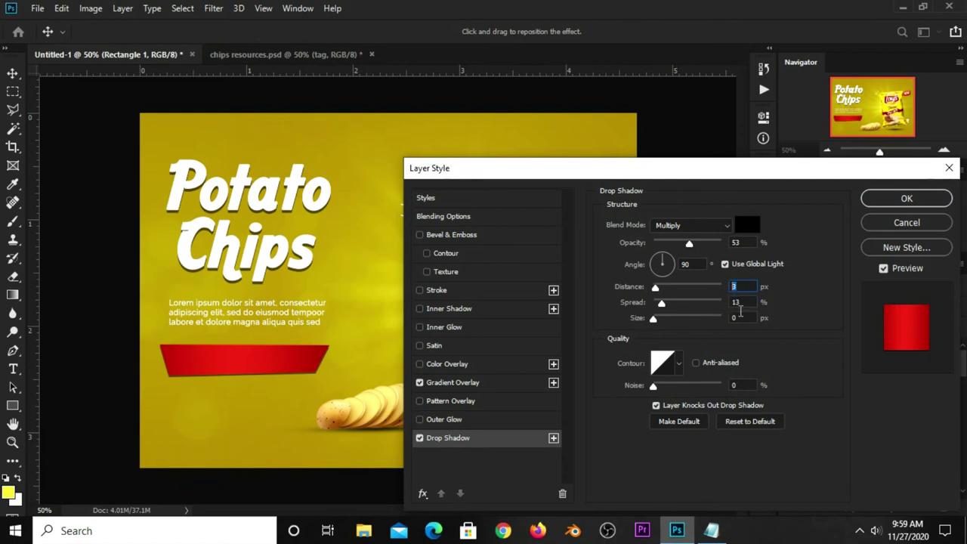
left_click(730, 318)
left_click(750, 242)
left_click(876, 198)
left_click(665, 176)
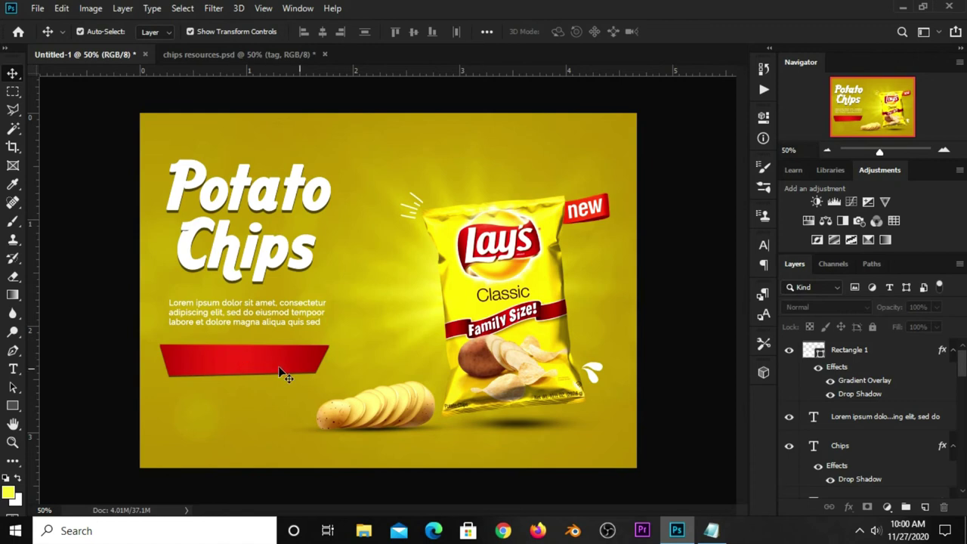
Copy the phrase 'crispy and tasty' from the Notepad notes
left_click(711, 530)
left_click_drag(589, 301, 497, 300)
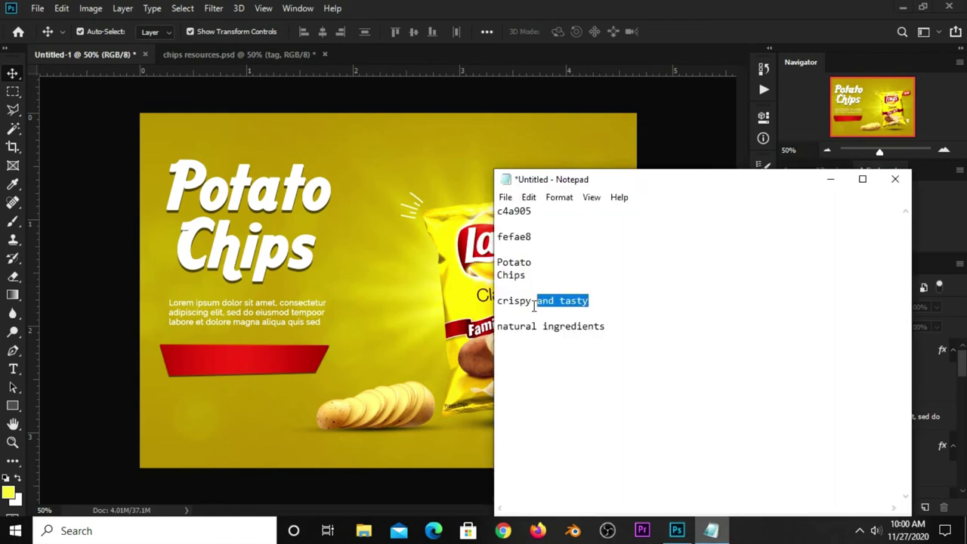
right_click(529, 302)
left_click(558, 344)
Paste 'crispy and tasty' as 16 pt horizontal text below the red banner
left_click(277, 378)
right_click(14, 370)
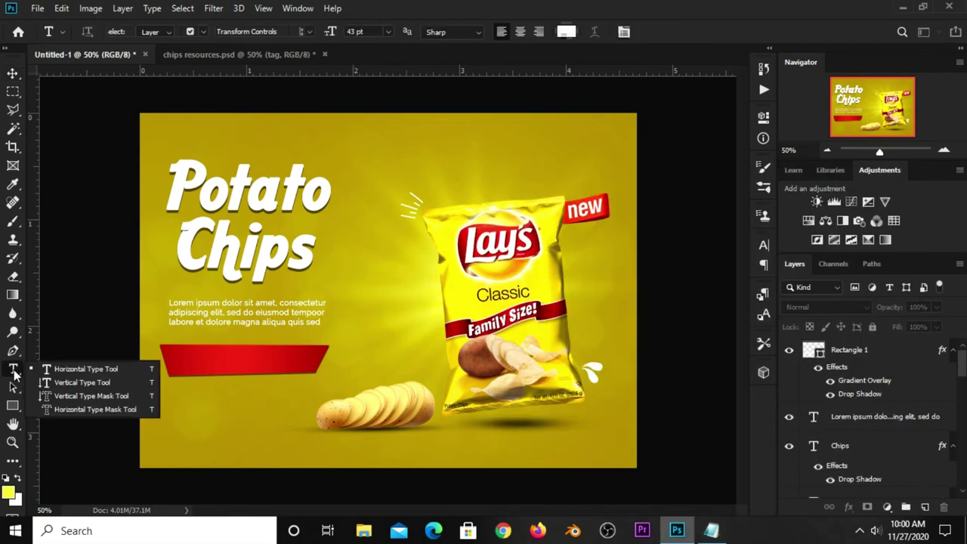
left_click(72, 368)
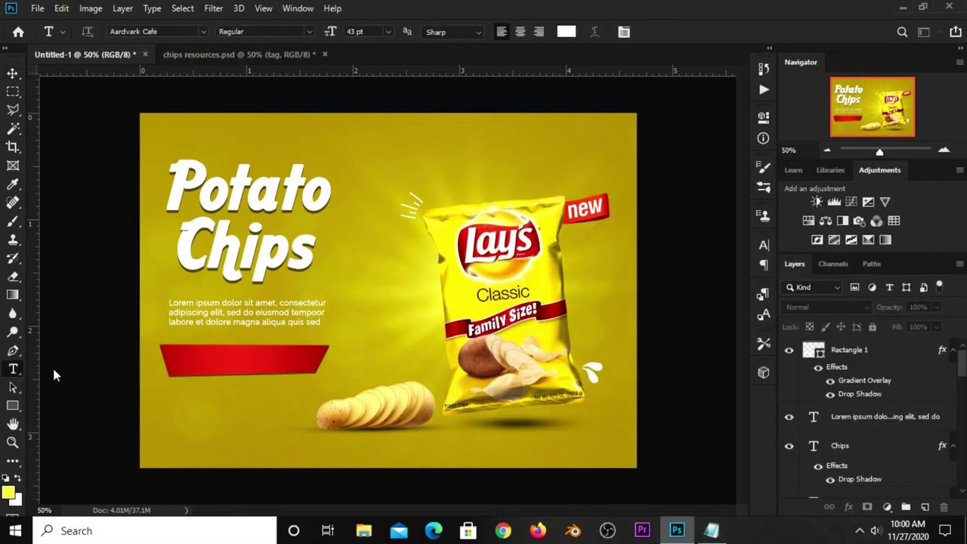
left_click(190, 392)
key("ctrl+v")
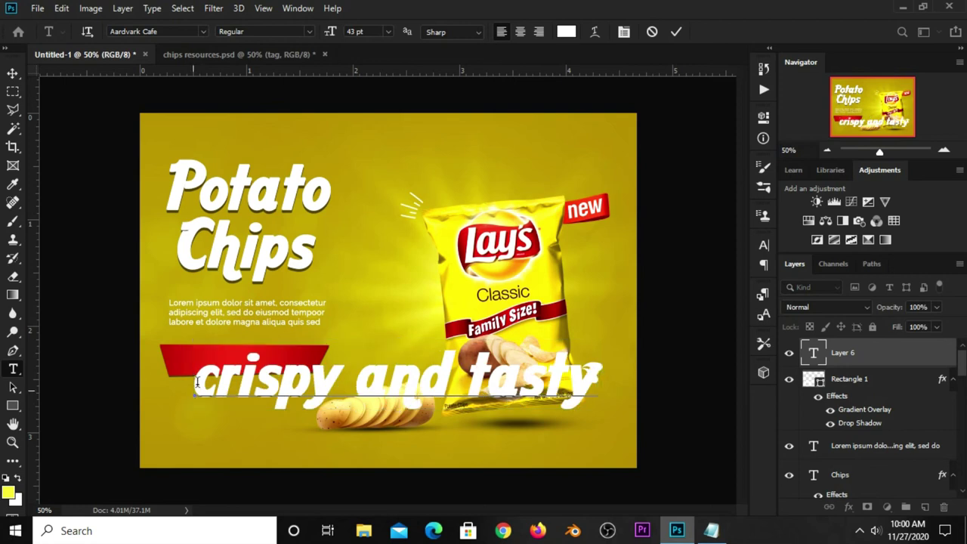
left_click(676, 32)
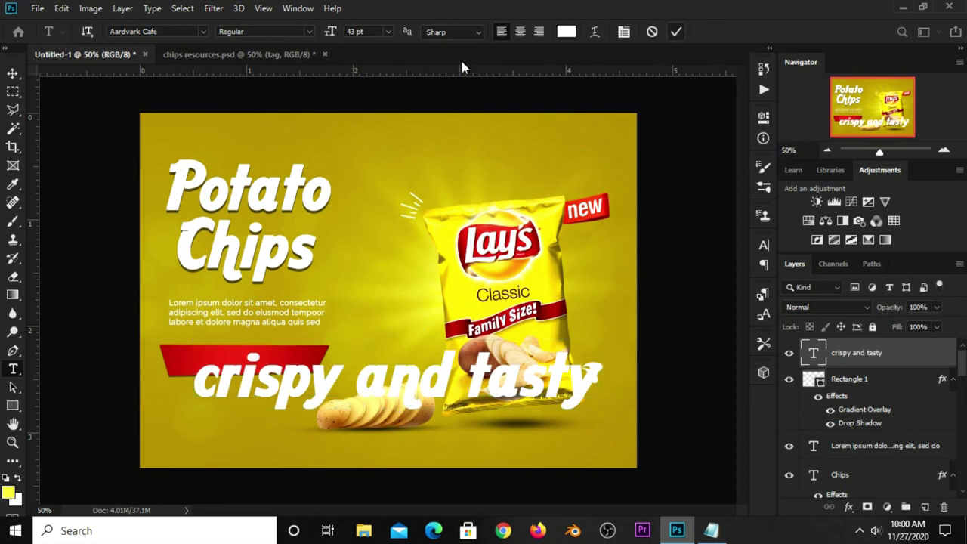
left_click(388, 32)
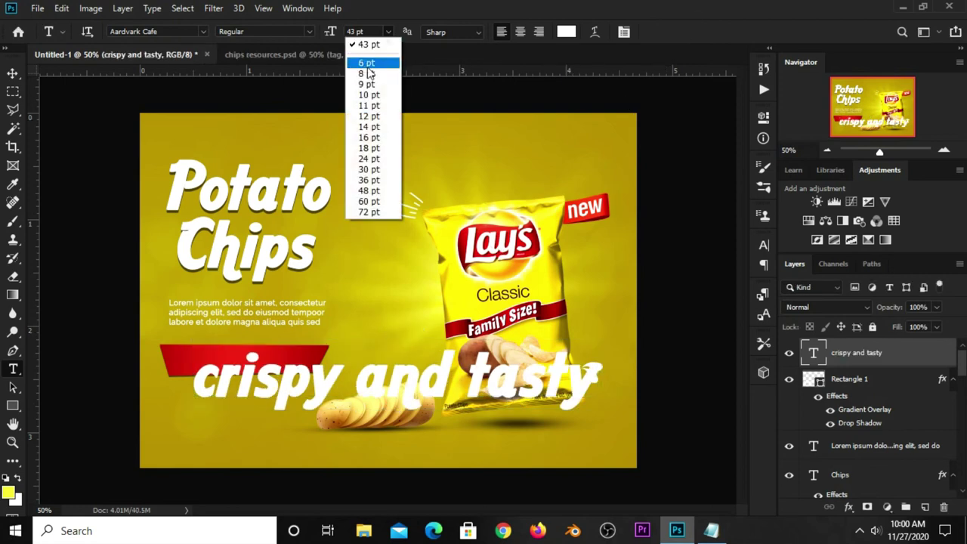
left_click(367, 137)
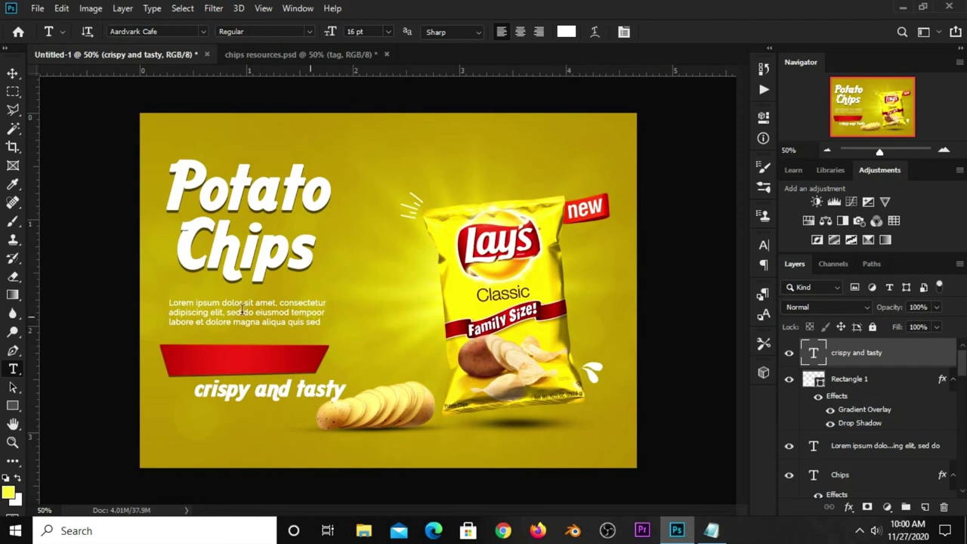
Move the slogan onto the red banner and shrink it to about 87%
left_click(12, 74)
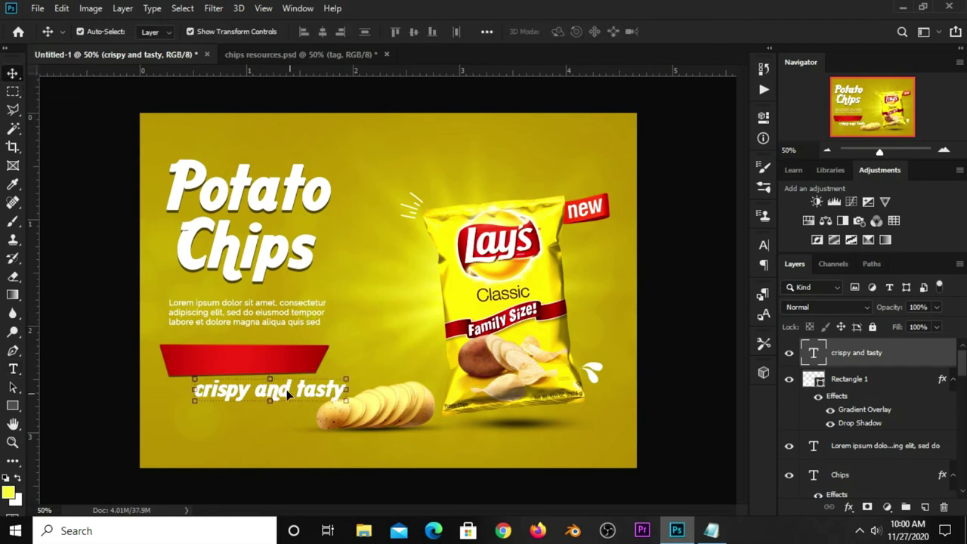
key("ctrl+t")
left_click_drag(277, 385, 309, 368)
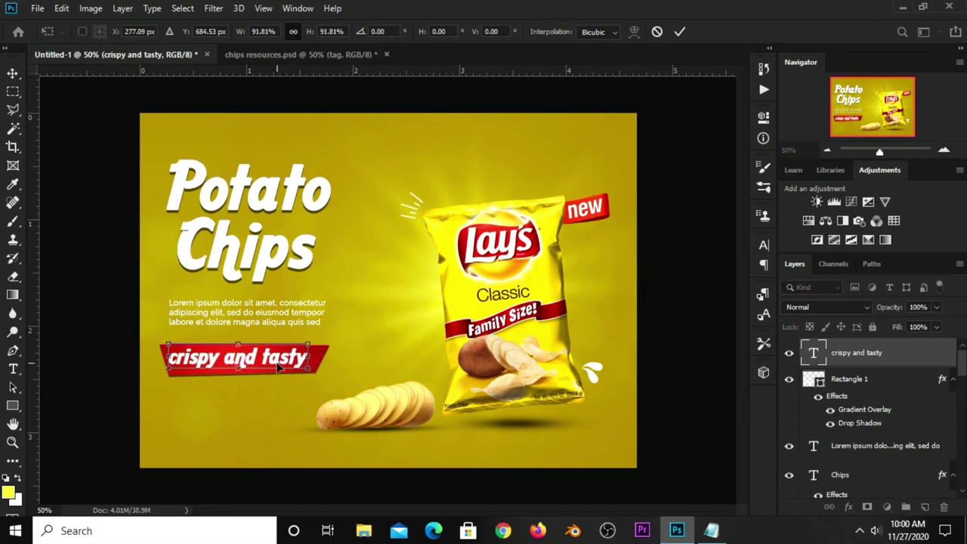
left_click_drag(176, 343, 181, 348)
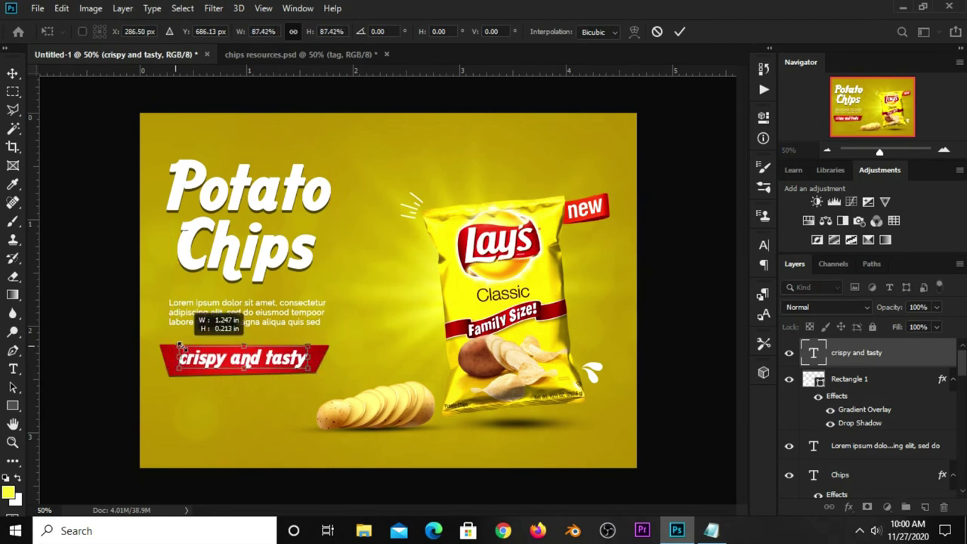
key("Return")
left_click(107, 404)
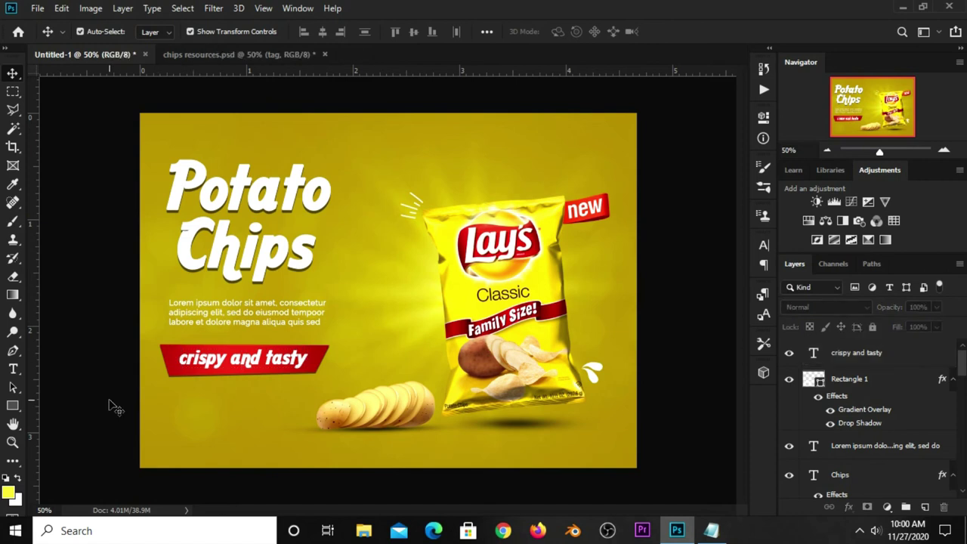
left_click(197, 365)
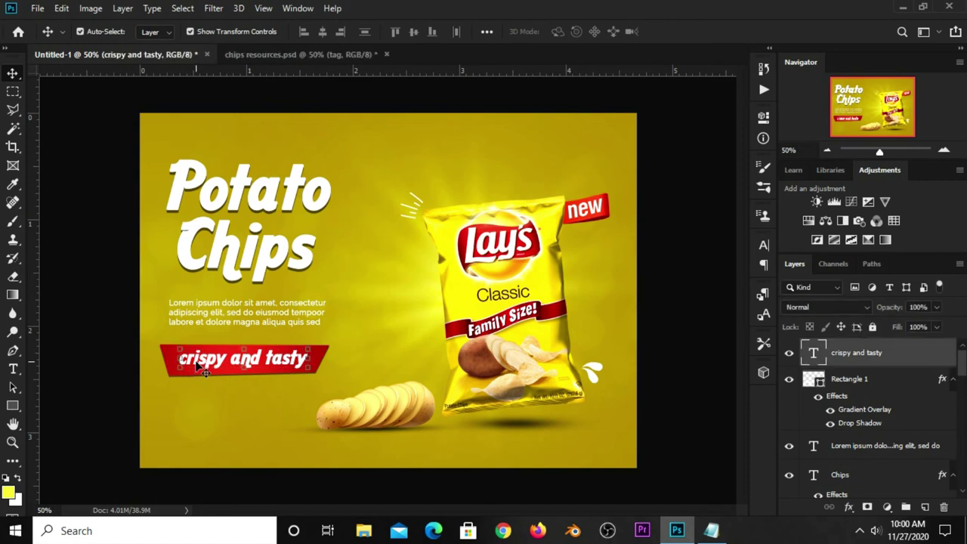
left_click(108, 392)
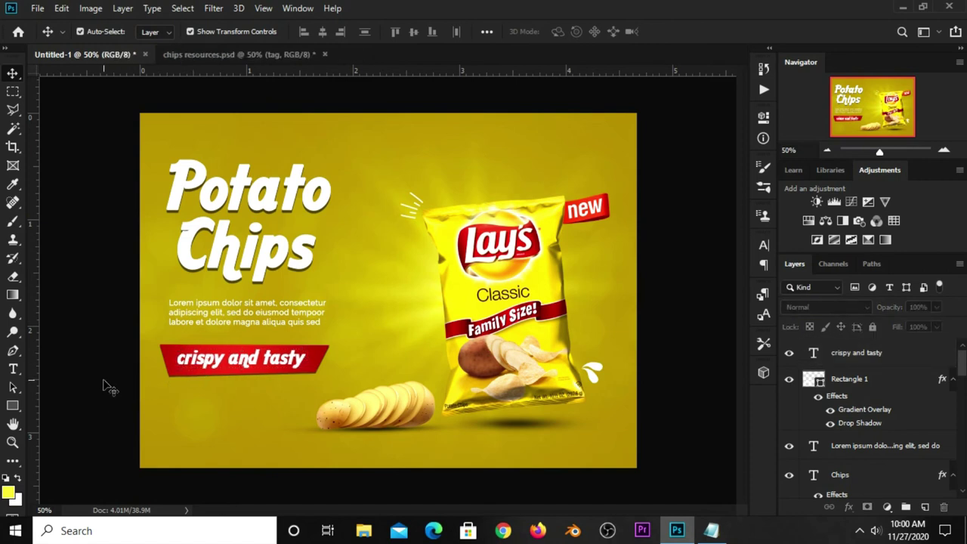
left_click(711, 530)
Copy 'natural ingredients' from Notepad and paste it as text below the slogan
left_click_drag(605, 327, 498, 333)
right_click(512, 323)
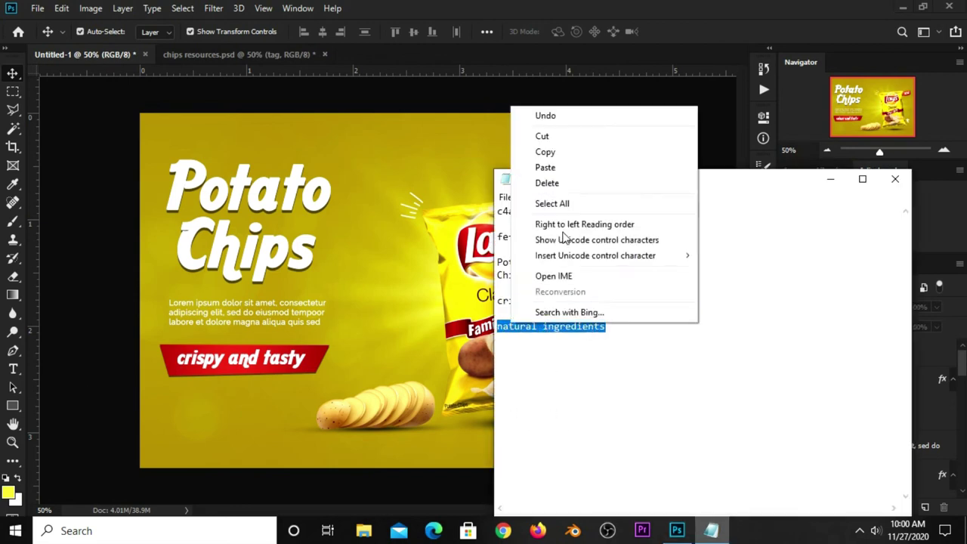
left_click(558, 154)
left_click(688, 38)
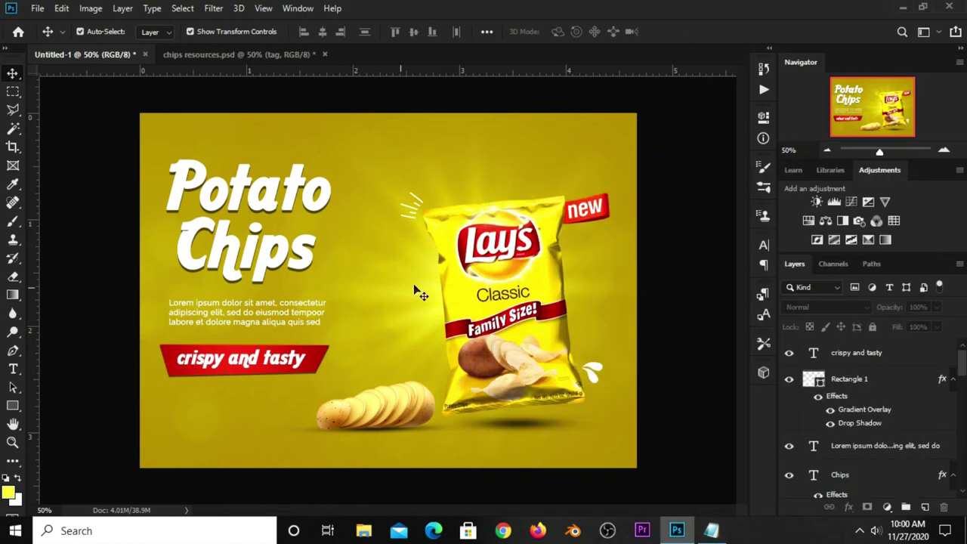
left_click_drag(13, 369, 48, 365)
left_click(49, 367)
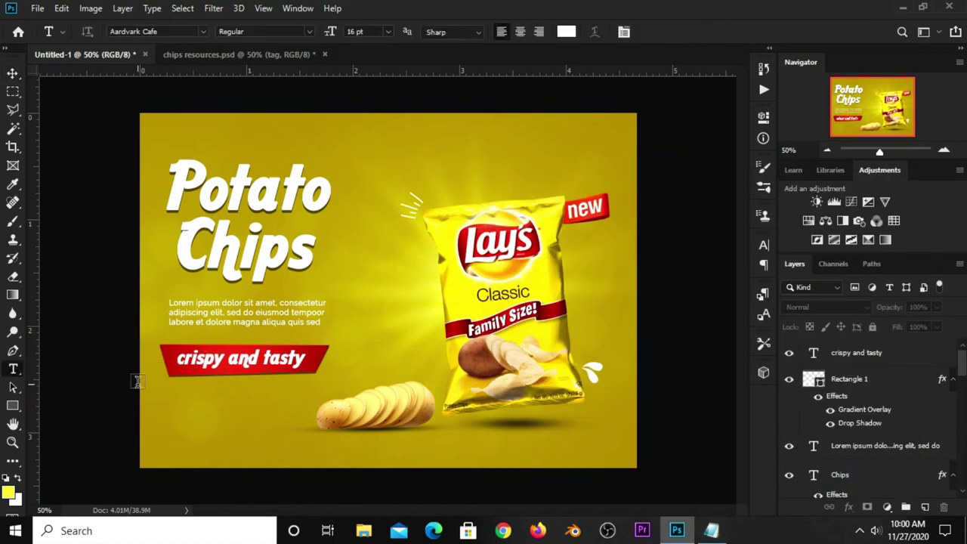
left_click(181, 402)
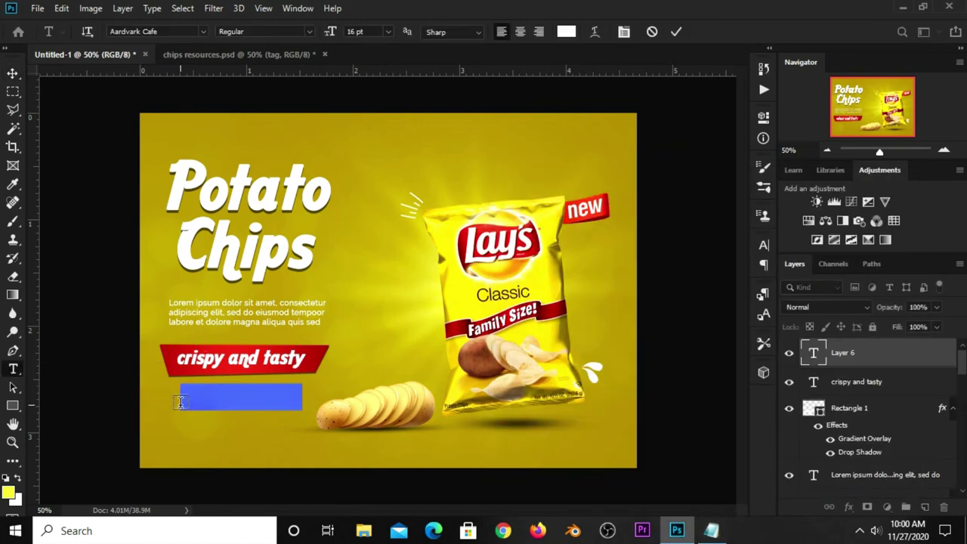
key("ctrl+v")
left_click(677, 33)
Set the text's font to Adlinnaka with All Caps in the Character panel
left_click(763, 244)
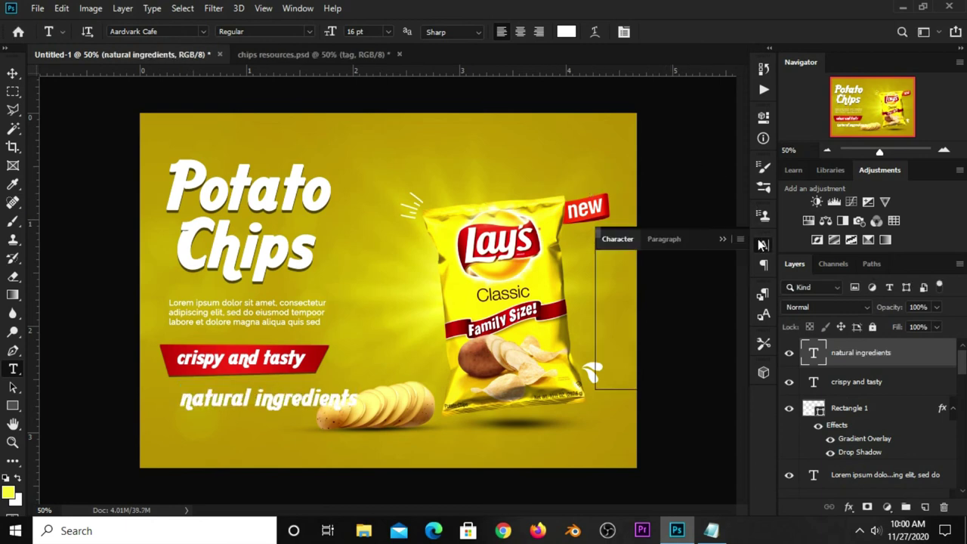
left_click(678, 265)
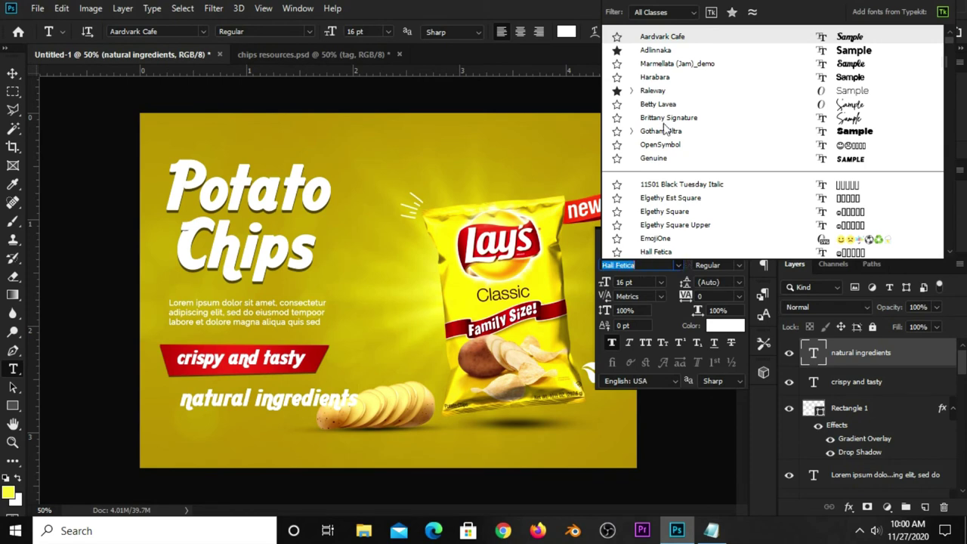
left_click(657, 50)
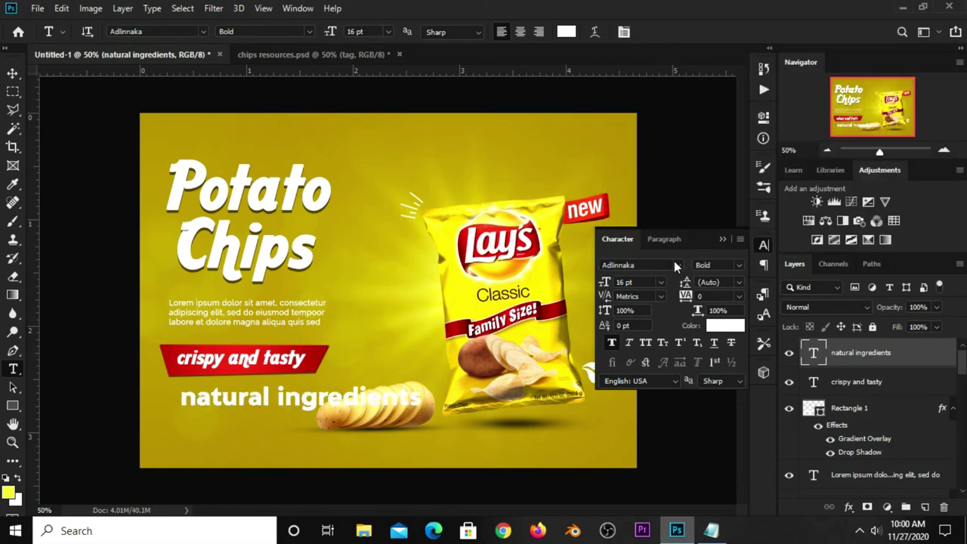
left_click(645, 343)
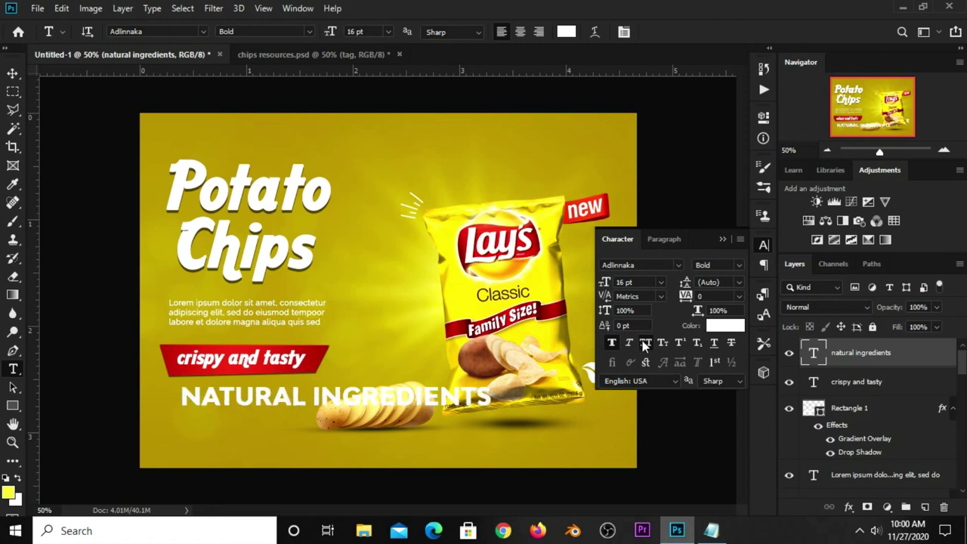
Shrink NATURAL INGREDIENTS and place it at the poster's lower left
left_click(722, 239)
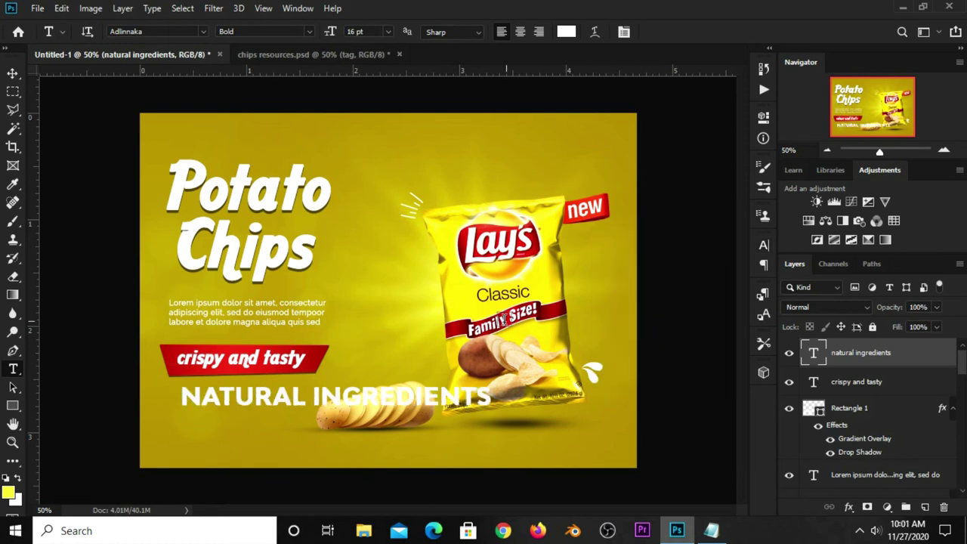
key("v")
mouse_move(487, 387)
left_mouse_down()
mouse_move(345, 399)
mouse_move(285, 423)
left_mouse_up()
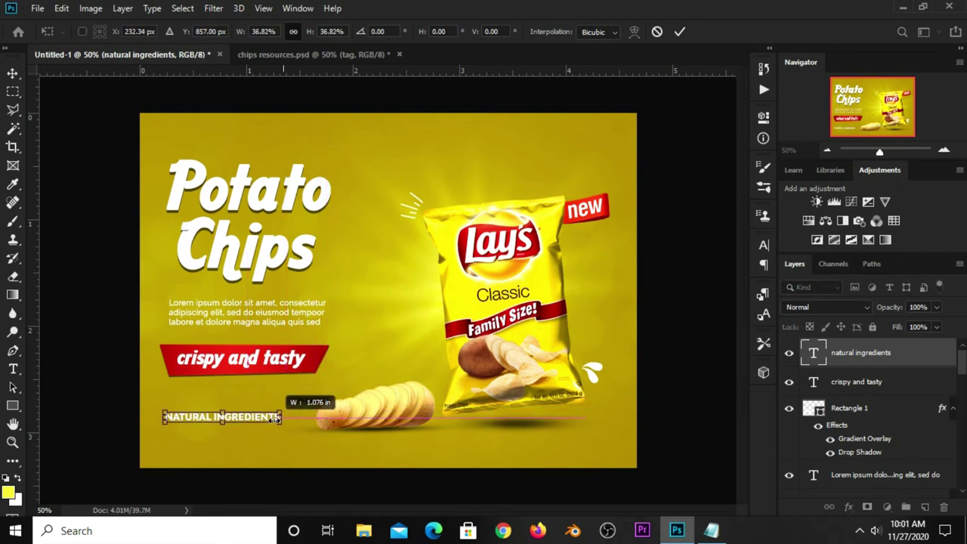
key("Return")
left_click(106, 425)
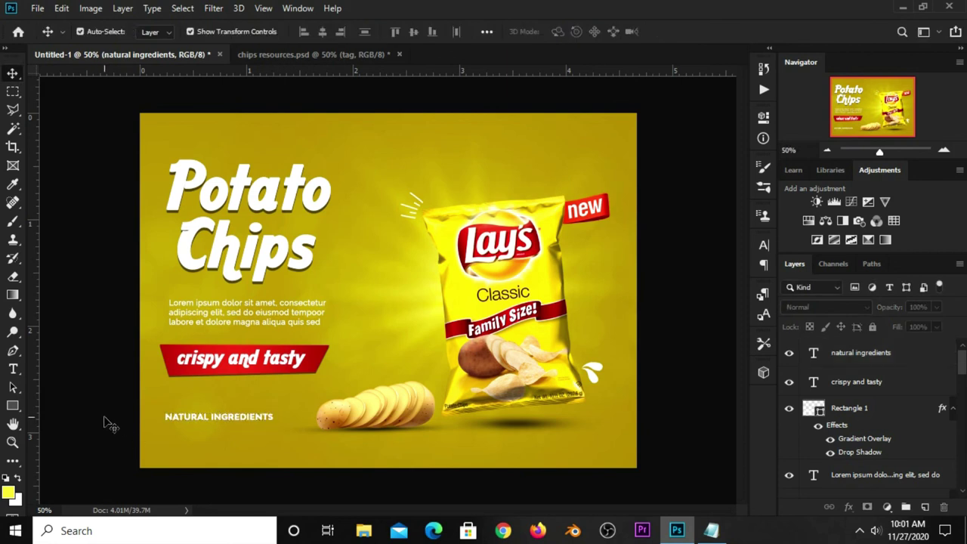
Drag the Lorem ipsum paragraph from chips resources.psd into the poster below NATURAL INGREDIENTS
left_click(243, 57)
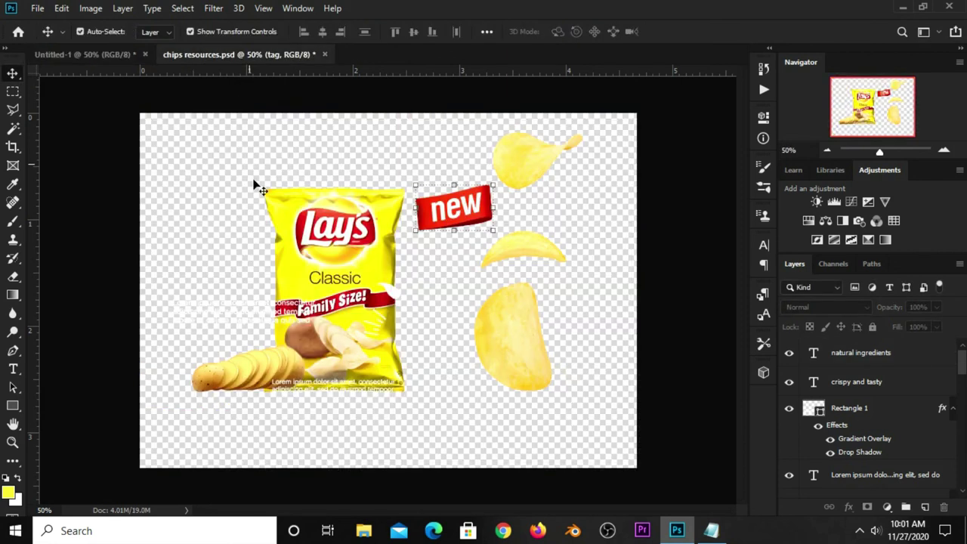
left_click(301, 384)
left_click(332, 383)
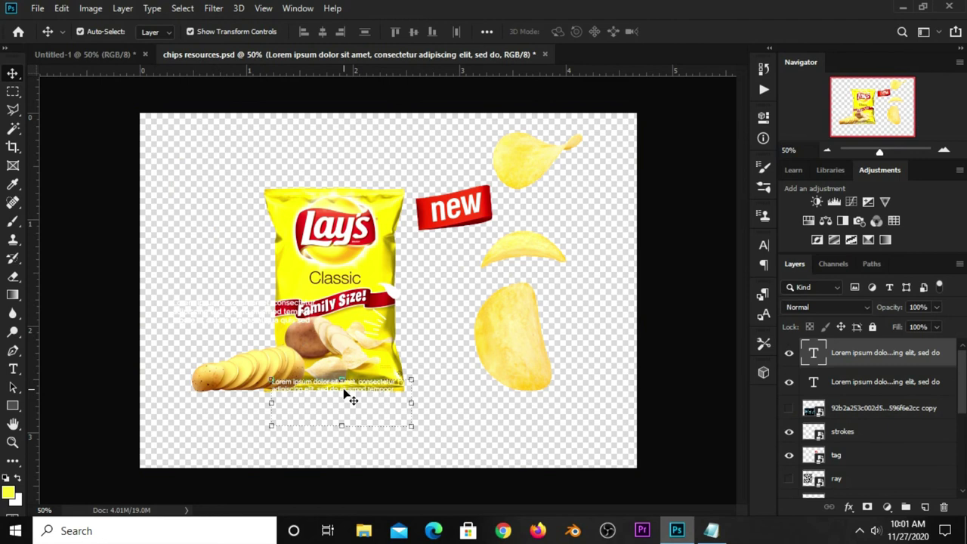
mouse_move(330, 385)
left_mouse_down()
mouse_move(205, 323)
mouse_move(396, 310)
mouse_move(265, 443)
mouse_move(245, 441)
left_mouse_up()
left_click(396, 284)
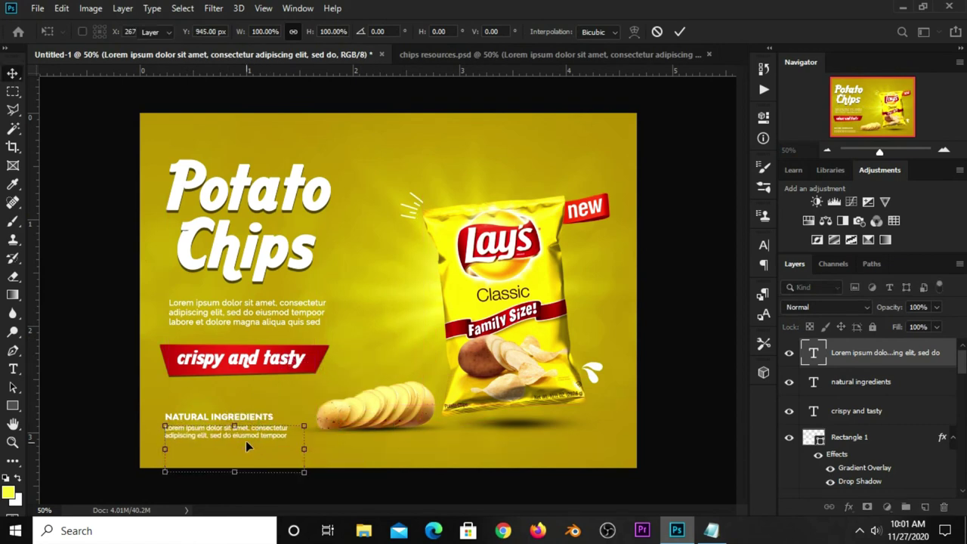
key("Return")
left_click(117, 423)
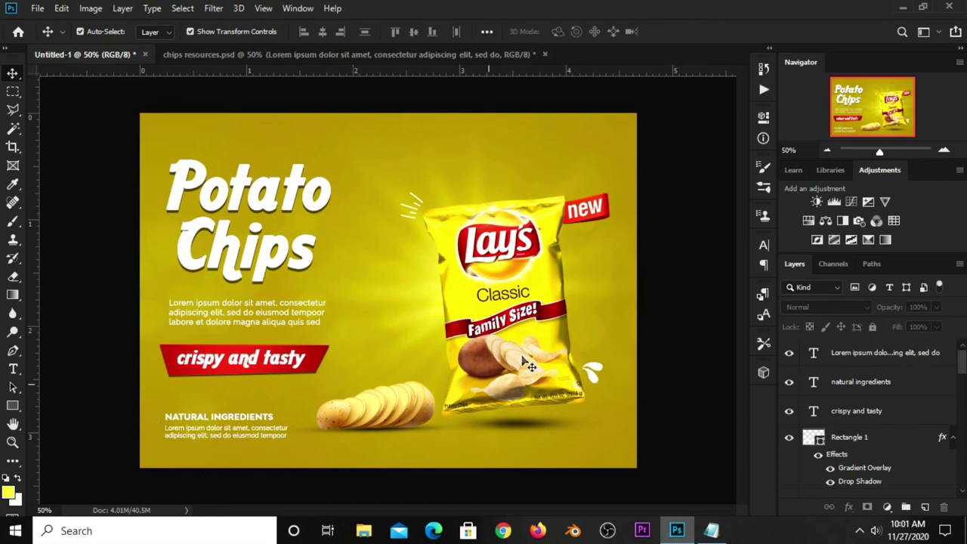
Copy the three loose chips from the resources file and paste them into the poster
left_click(387, 53)
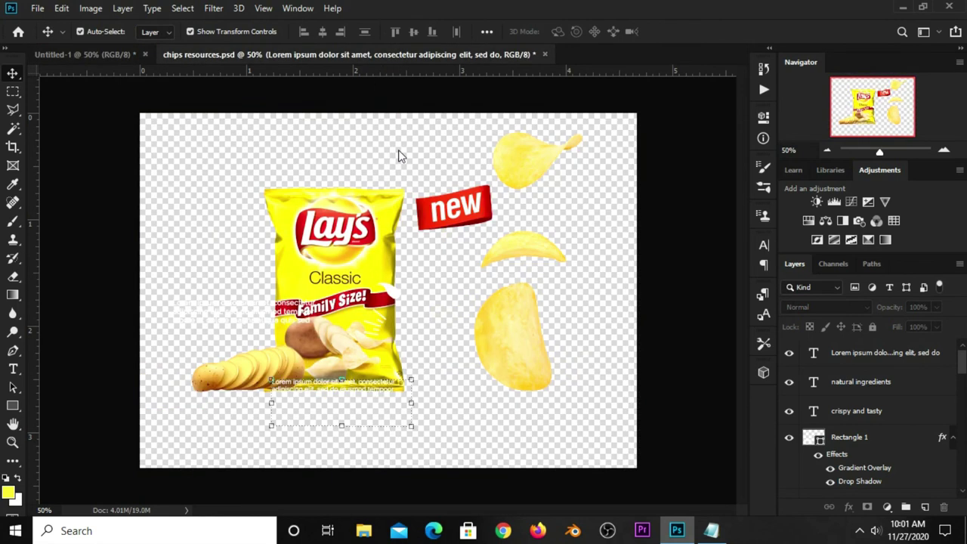
left_click(513, 170)
left_click(529, 248, "shift")
left_click(516, 337, "shift")
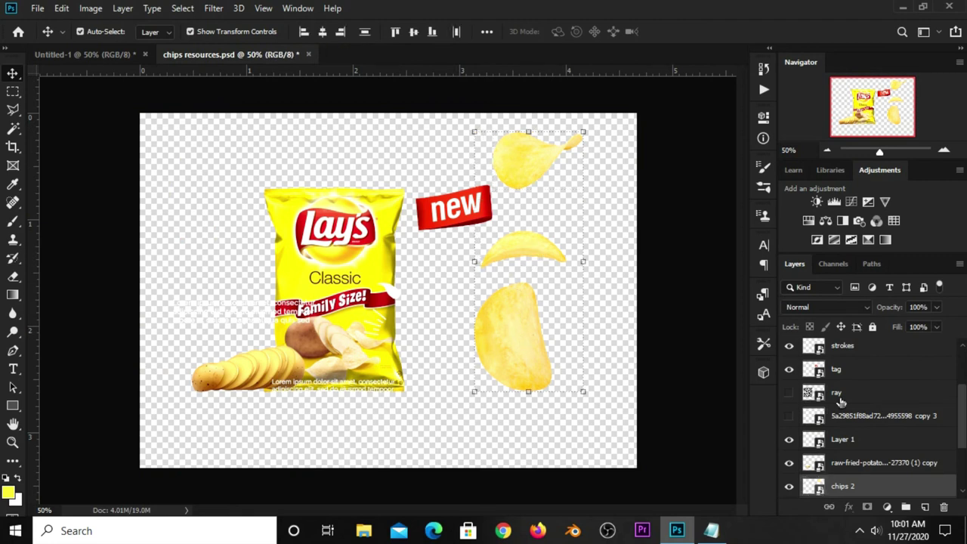
scroll(841, 402, "down", 3)
key("ctrl+c")
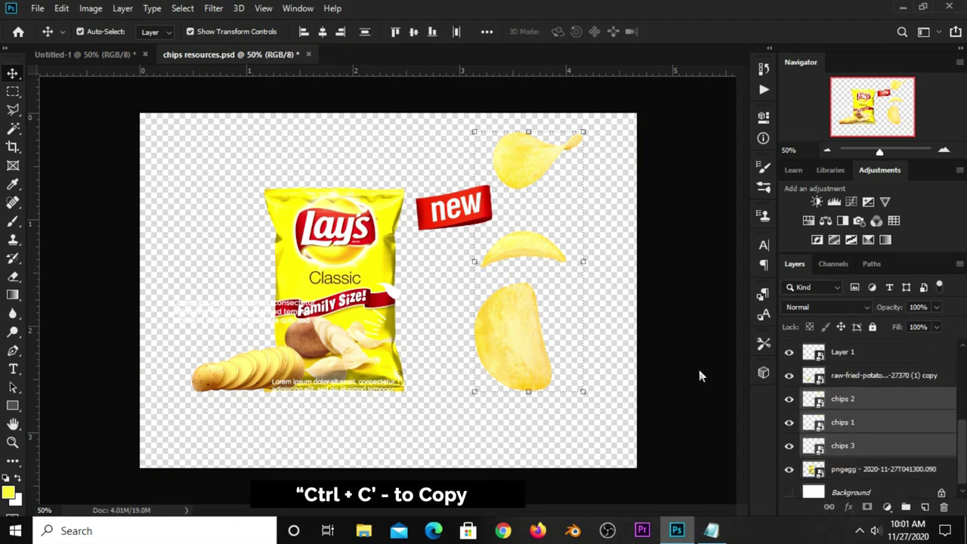
left_click(92, 53)
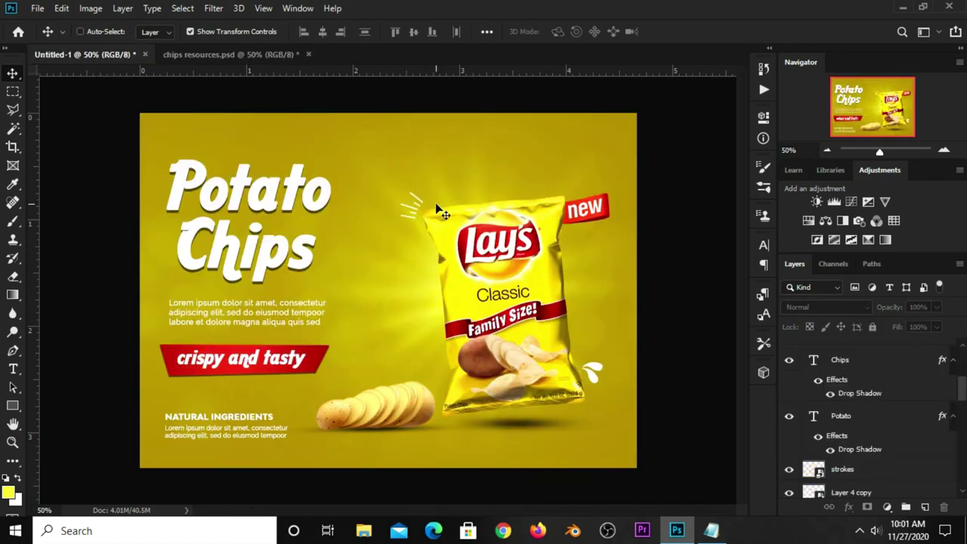
key("ctrl+v")
Shrink the top chip to about 35% and tilt it -26° above the bag
left_click(627, 249, "ctrl")
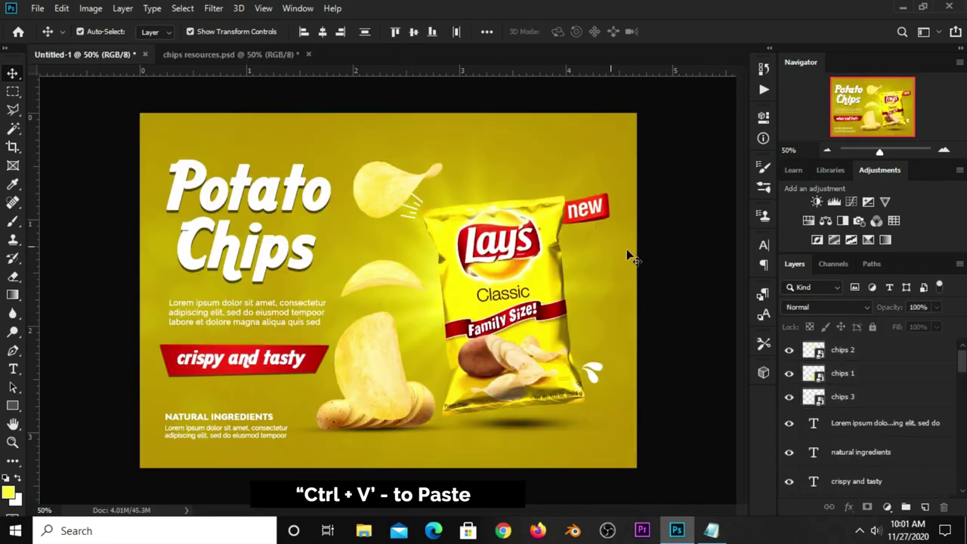
left_click(392, 197)
key("ctrl+t")
mouse_move(443, 160)
left_mouse_down()
mouse_move(404, 185)
mouse_move(398, 174)
mouse_move(510, 156)
mouse_move(528, 142)
mouse_move(513, 144)
left_mouse_up()
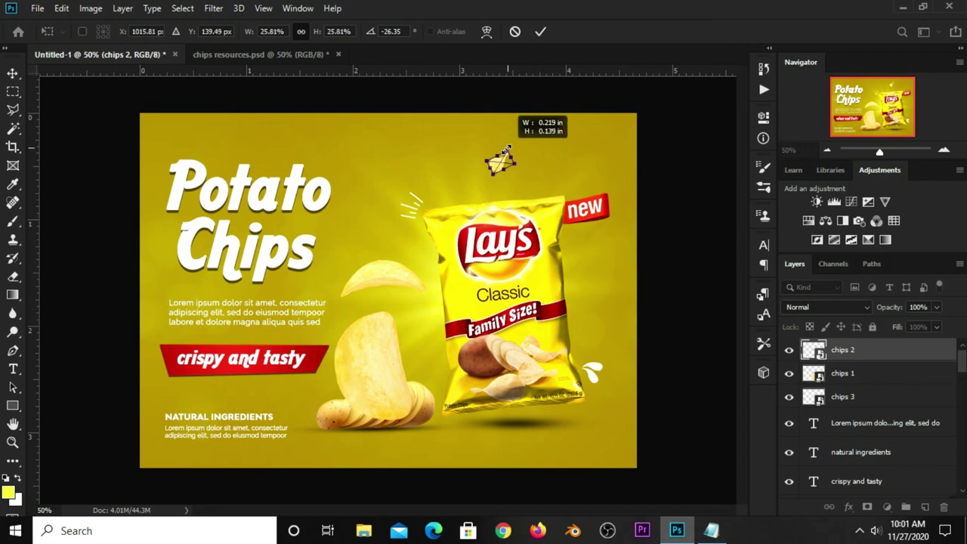
left_click(540, 32)
Apply a Motion Blur (angle -90°, distance 15 px) to the small chip
left_click(216, 9)
mouse_move(221, 169)
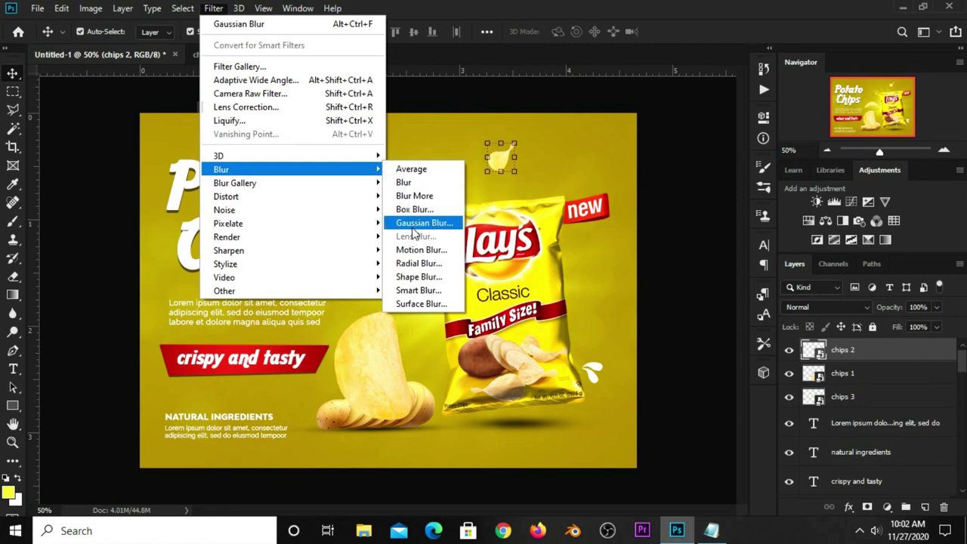
left_click(414, 249)
left_click_drag(813, 325, 783, 322)
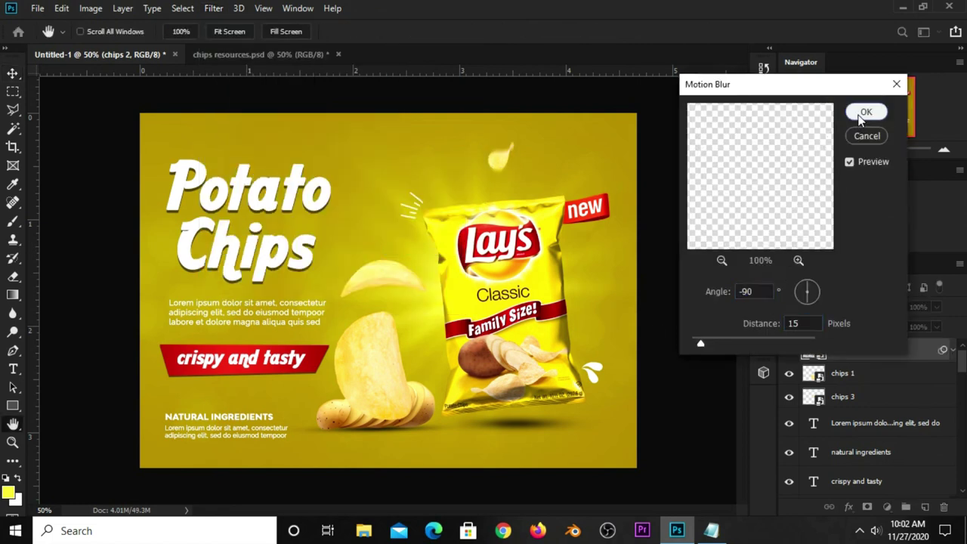
left_click(866, 112)
Shrink the middle chip beside the new tag and give it the same Motion Blur
left_click(423, 264)
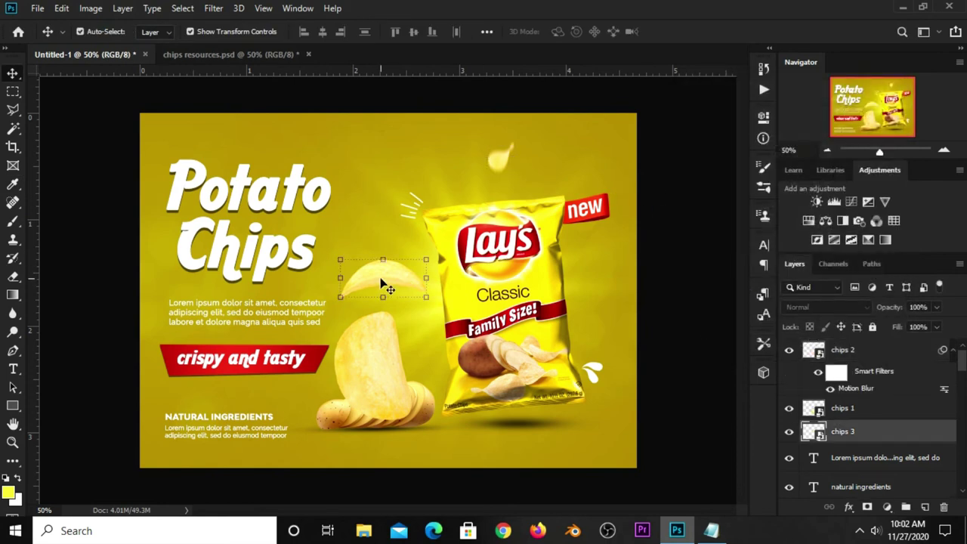
mouse_move(430, 256)
left_mouse_down()
mouse_move(399, 269)
mouse_move(392, 260)
mouse_move(608, 181)
mouse_move(616, 248)
mouse_move(593, 261)
mouse_move(618, 265)
left_mouse_up()
left_click(539, 34)
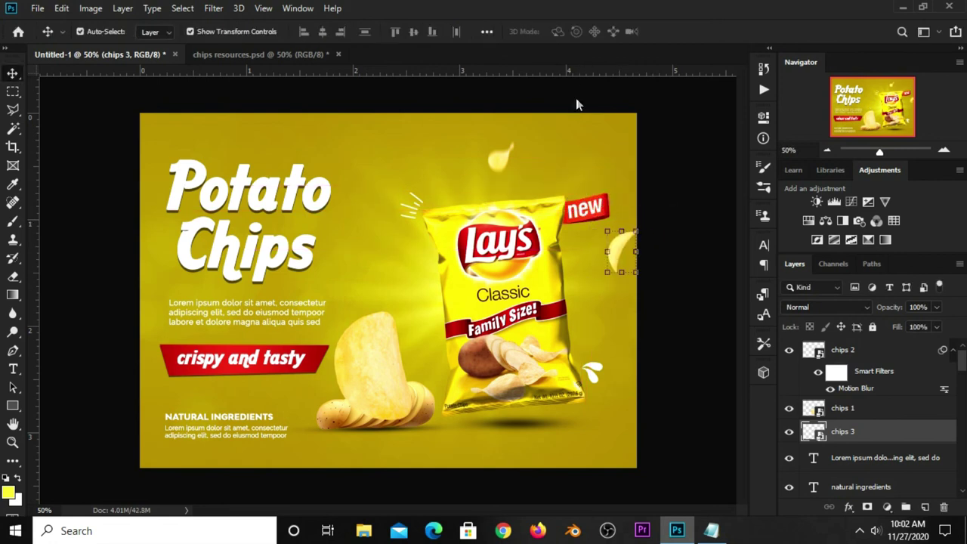
left_click(213, 9)
mouse_move(222, 169)
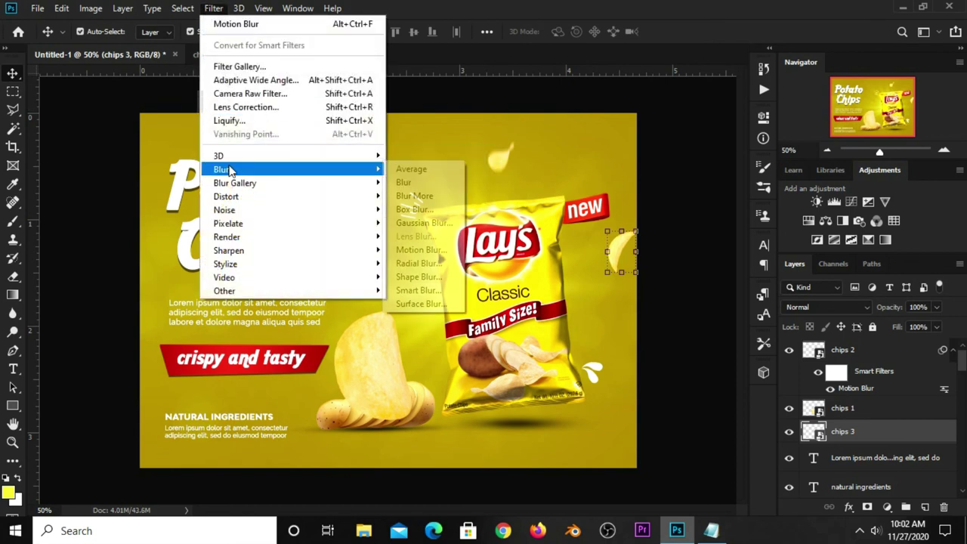
left_click(417, 249)
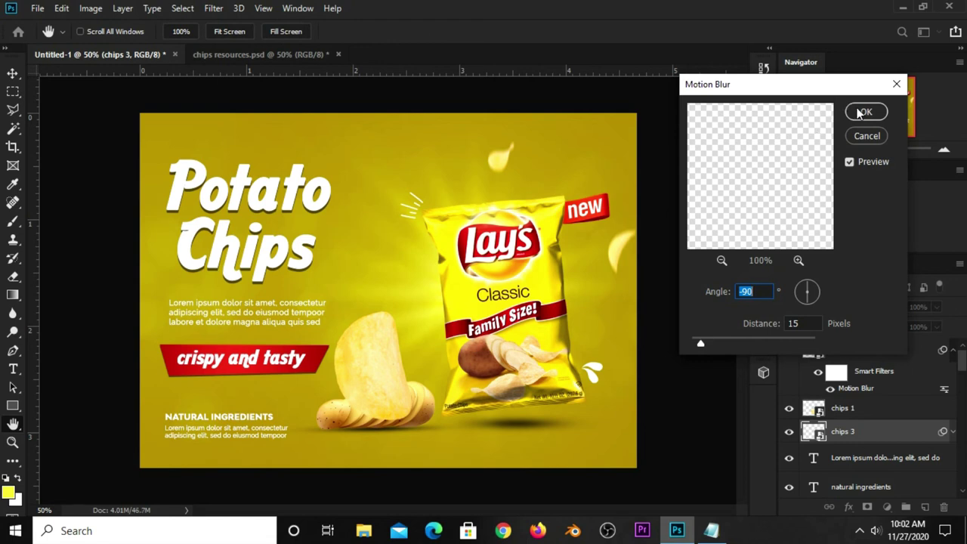
left_click(865, 111)
Shrink the large standing chip to about 45% and tilt it roughly 50°
left_click(372, 340)
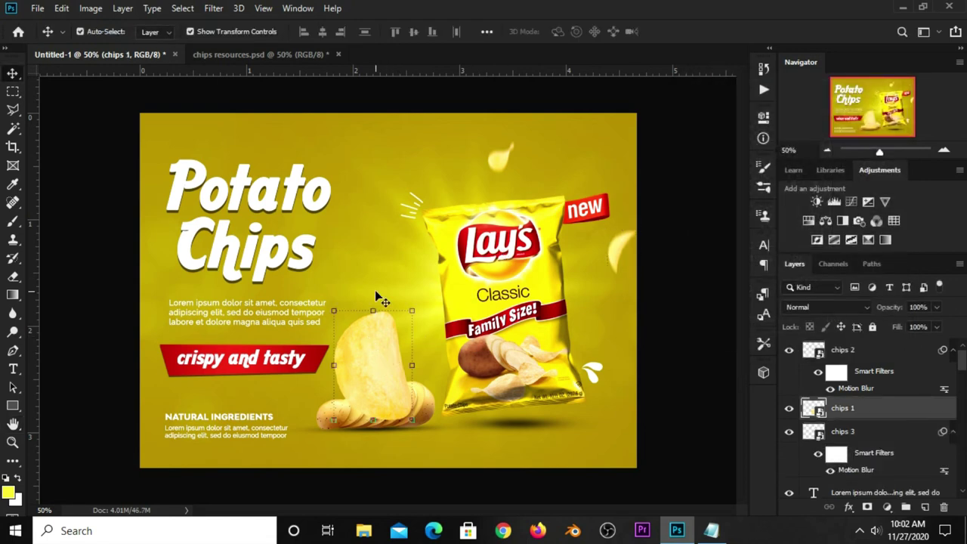
key("ctrl+t")
mouse_move(412, 310)
left_mouse_down()
mouse_move(370, 371)
mouse_move(371, 170)
left_mouse_up()
mouse_move(381, 136)
left_mouse_down()
mouse_move(375, 152)
mouse_move(389, 167)
mouse_move(362, 139)
mouse_move(367, 131)
left_mouse_up()
left_click(541, 34)
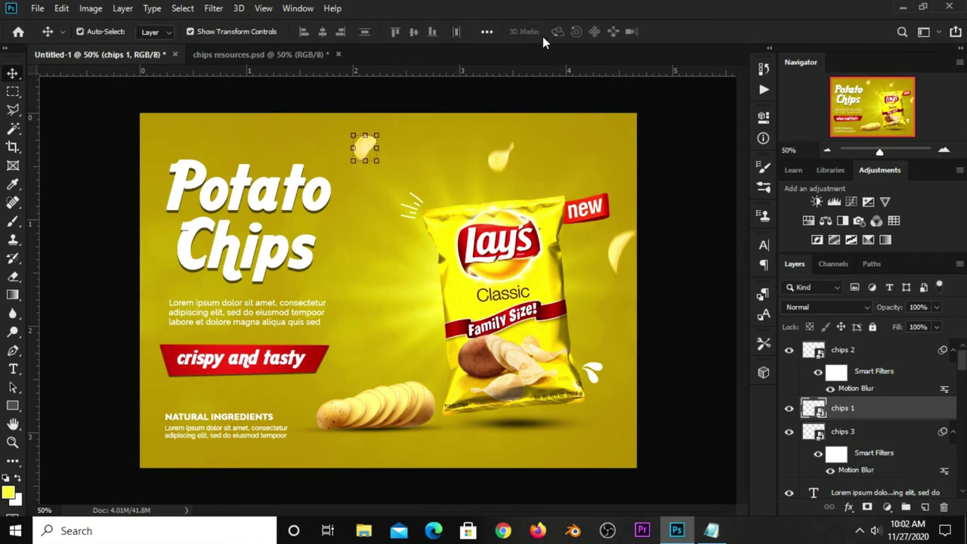
Apply the Motion Blur to that chip instead of a Gaussian Blur
left_click(219, 9)
mouse_move(220, 170)
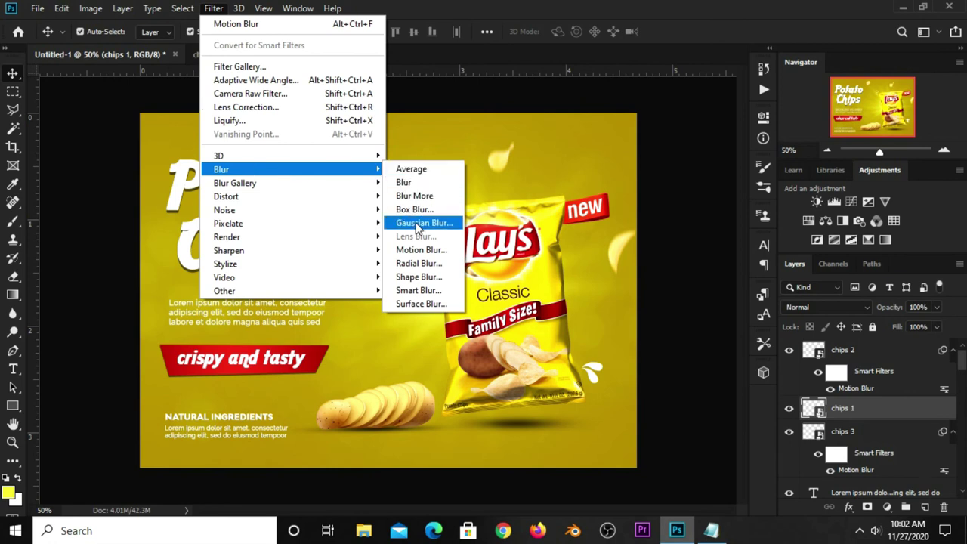
left_click(416, 222)
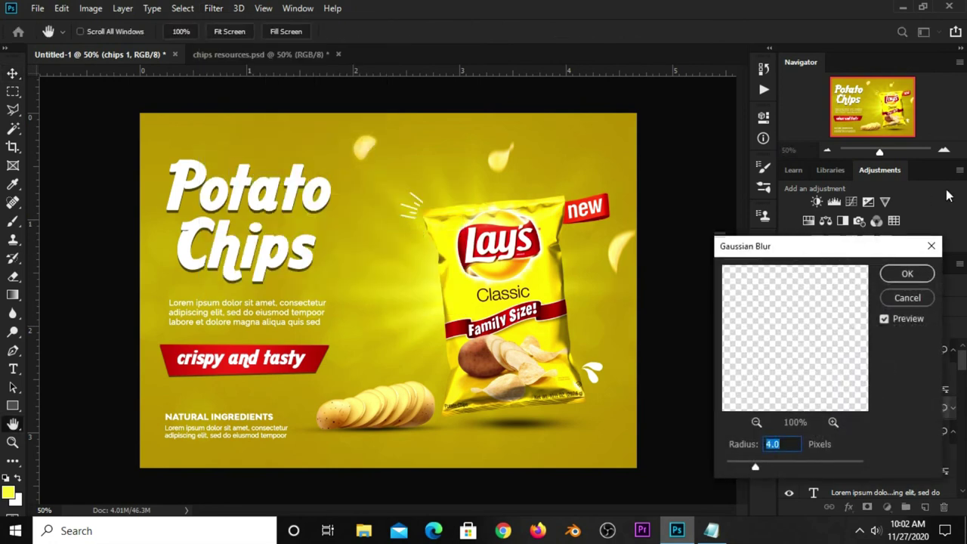
left_click(931, 246)
left_click(218, 10)
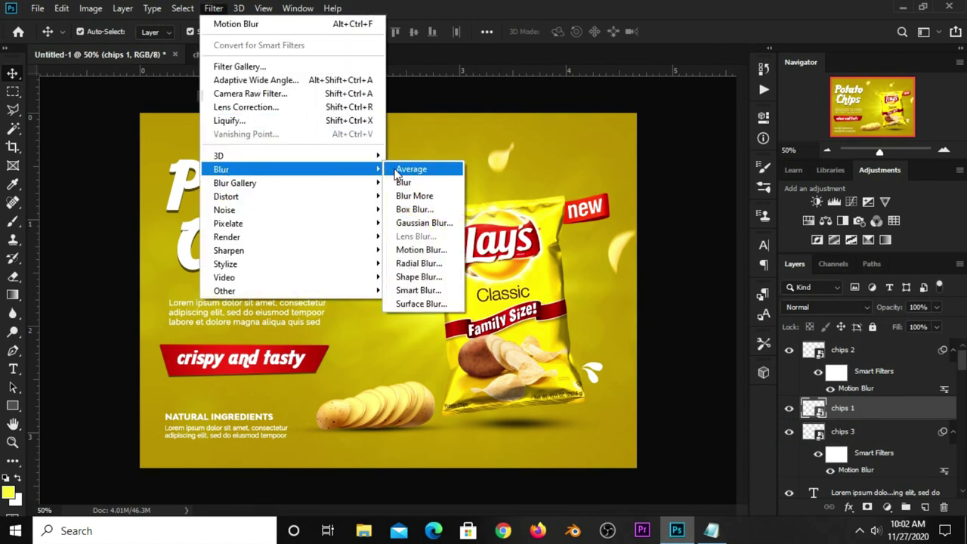
left_click(420, 250)
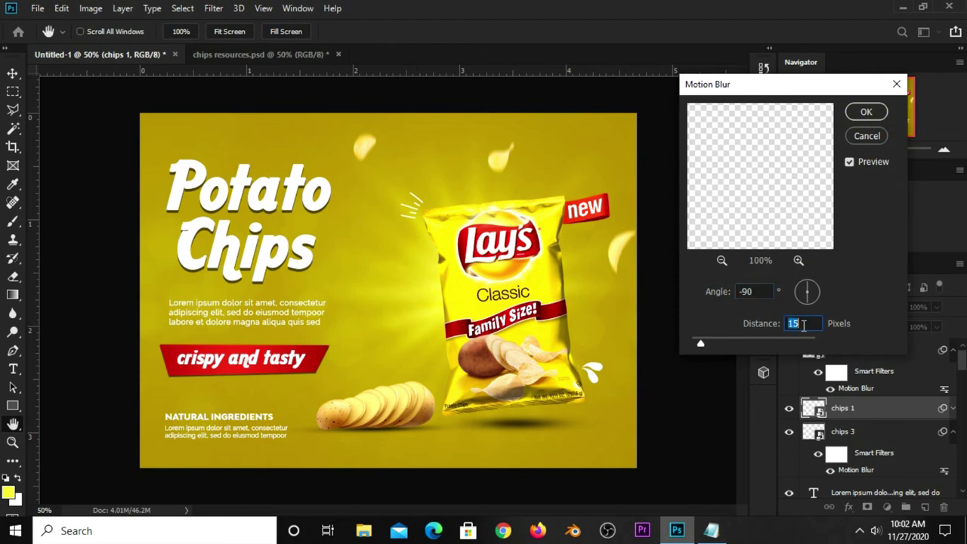
left_click(866, 111)
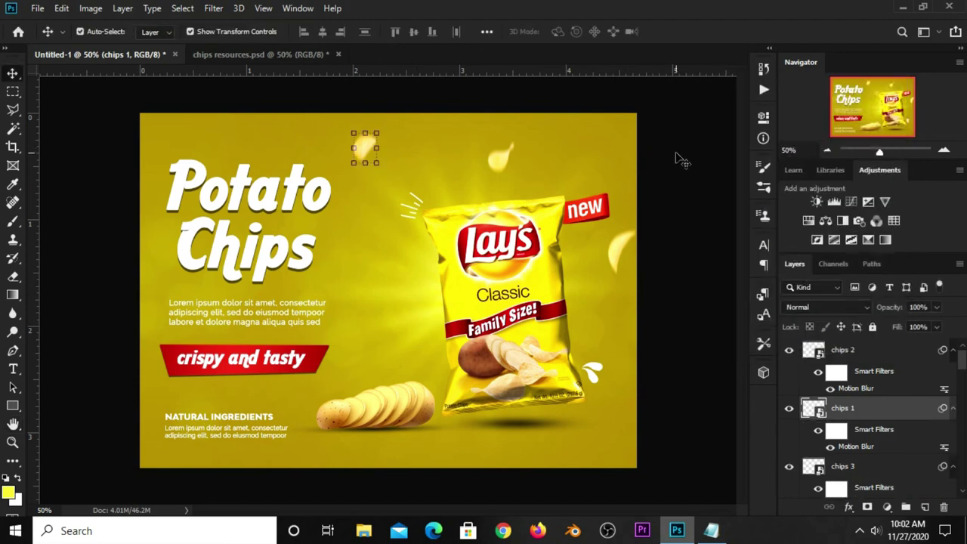
Duplicate the chip beside the new tag and place it above 'Potato', rotated about 64°
left_click(617, 257)
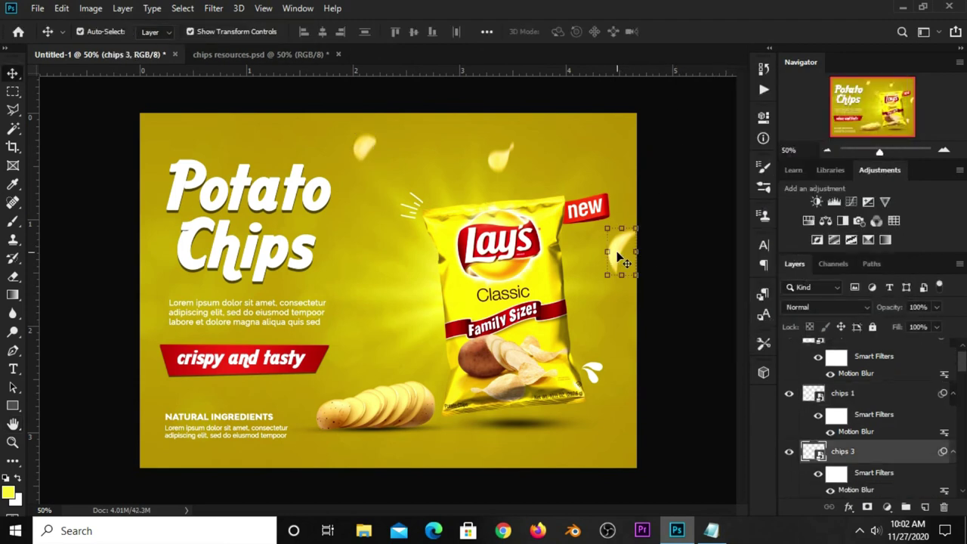
key("ctrl+j")
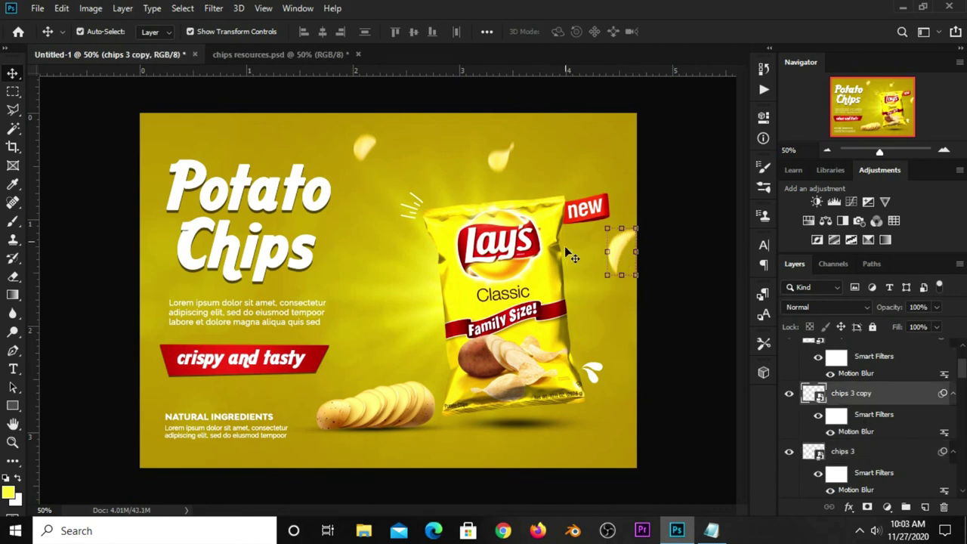
key("ctrl+t")
left_click(494, 214)
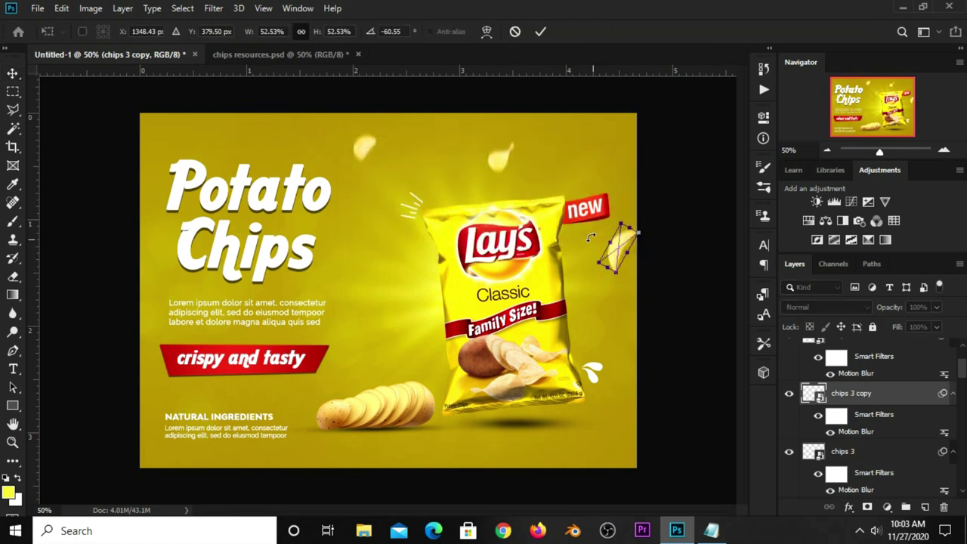
left_click_drag(618, 252, 252, 113)
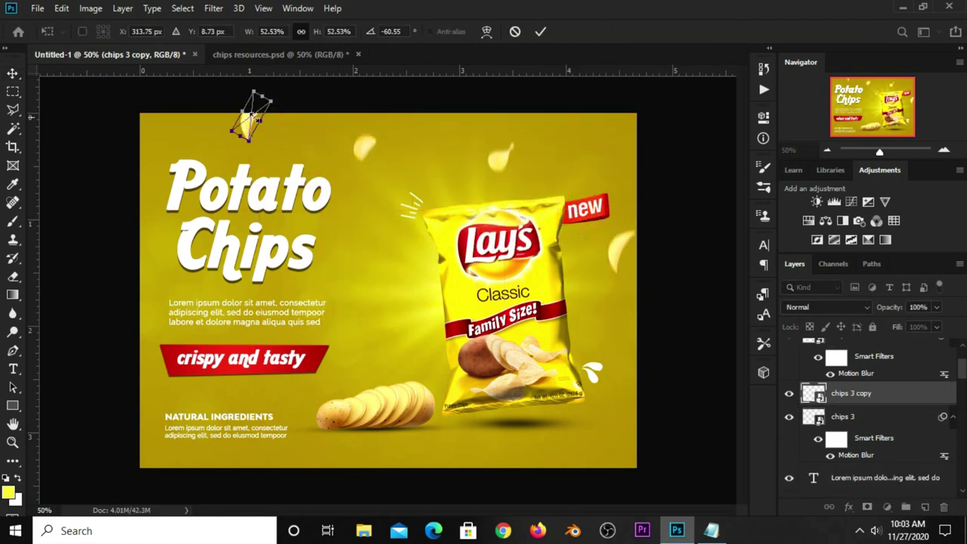
left_click_drag(243, 133, 255, 148)
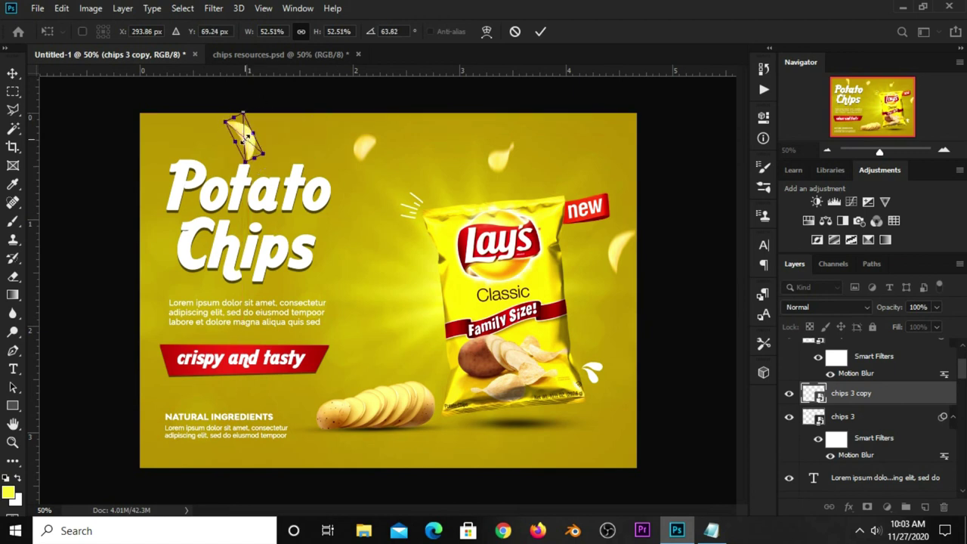
left_click_drag(243, 134, 257, 143)
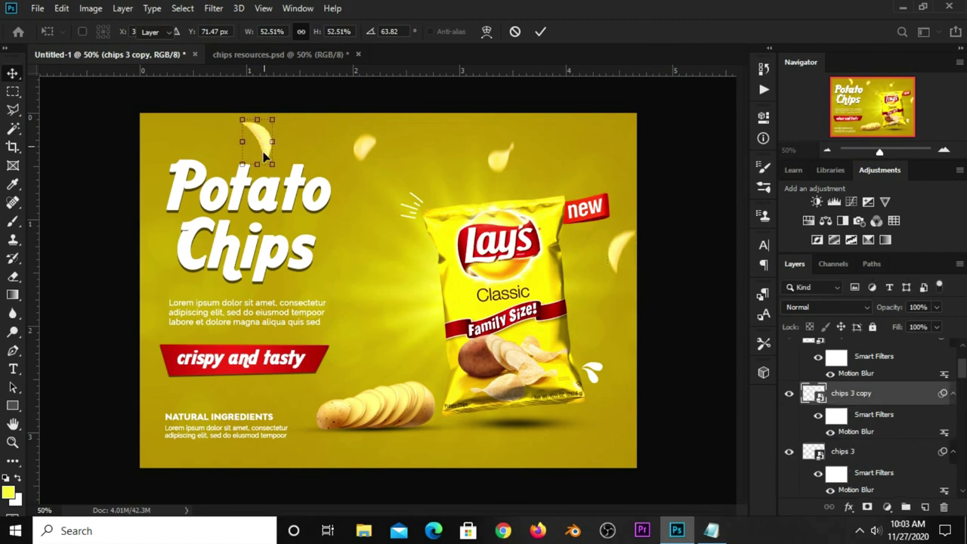
key("Return")
left_click(307, 97)
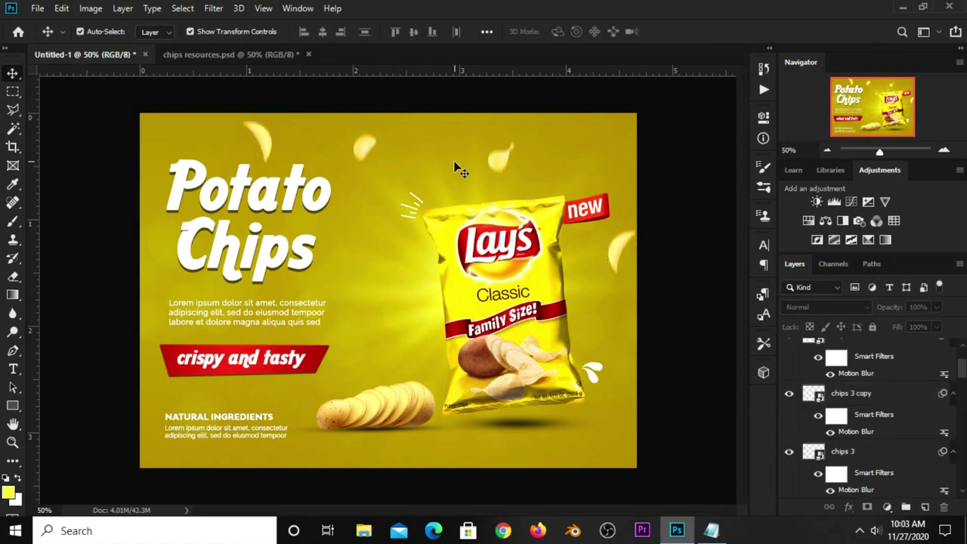
Duplicate the small top chip and move the copy into the top-right corner
left_click(361, 151)
key("ctrl+j")
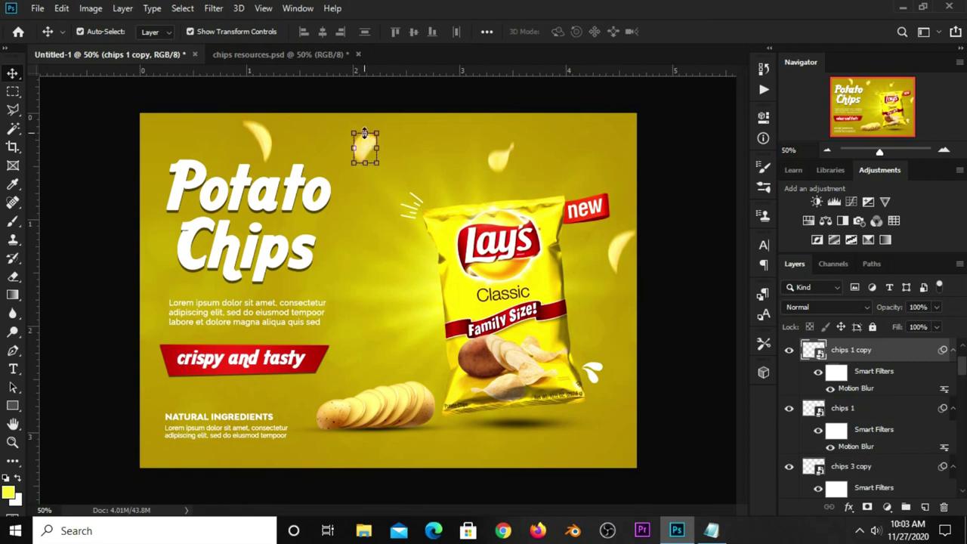
key("ctrl+t")
left_click(494, 213)
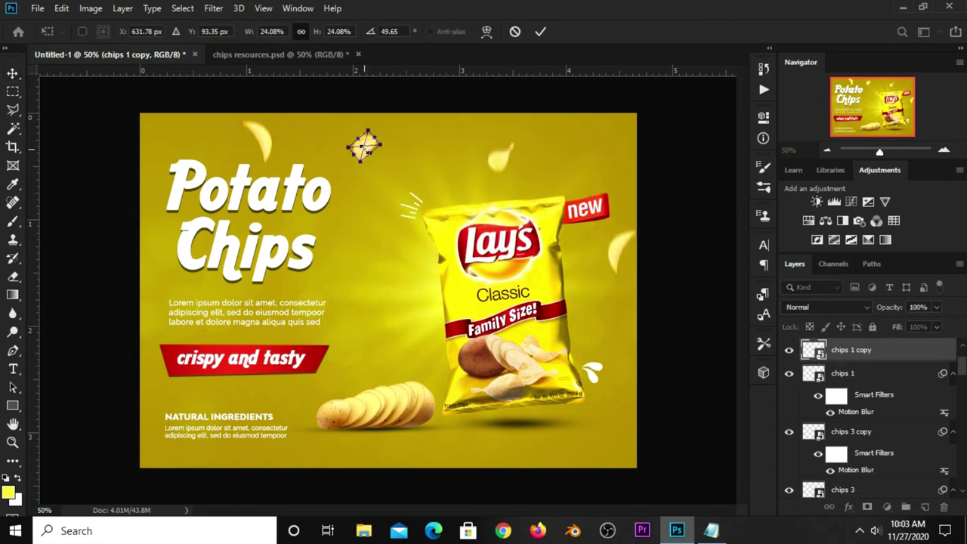
mouse_move(363, 149)
left_mouse_down()
mouse_move(594, 142)
mouse_move(587, 154)
mouse_move(605, 171)
left_mouse_up()
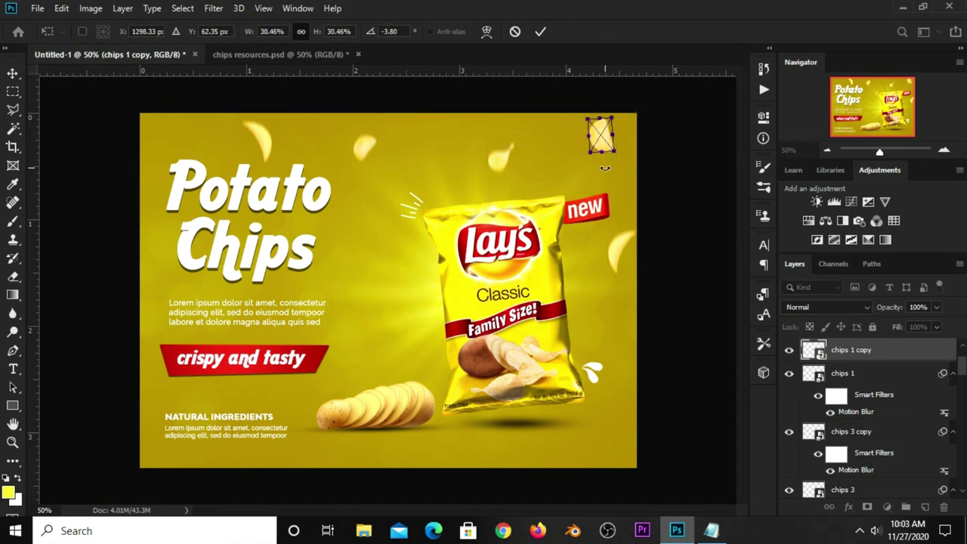
left_click(539, 31)
left_click(669, 145)
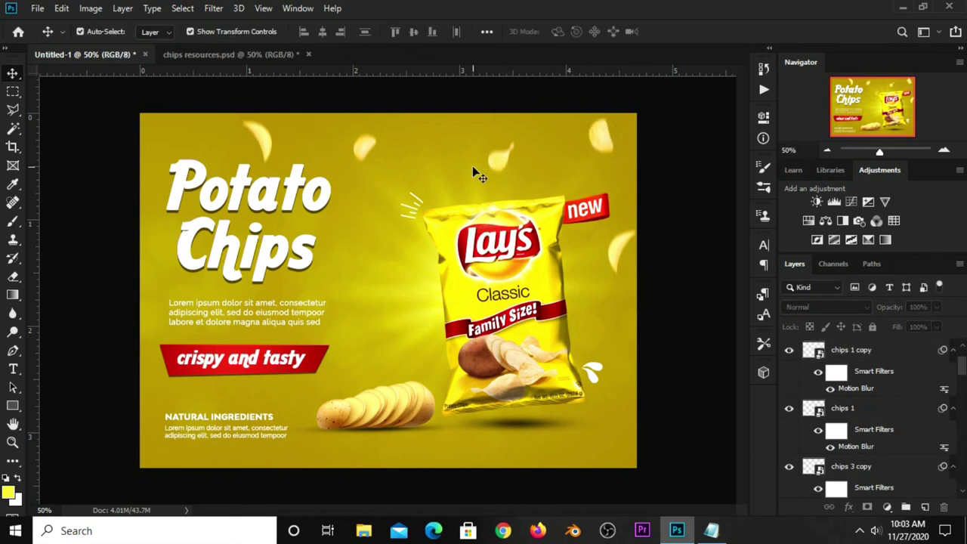
Duplicate the new-tag chip, rotate it 90° clockwise into the upper middle, and shift chips 2 up-right
left_click(616, 254)
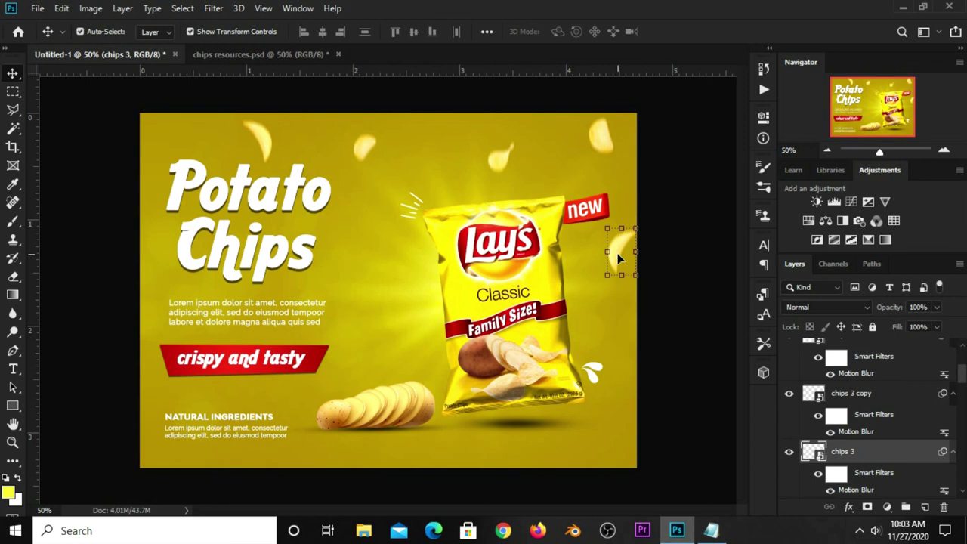
key("ctrl+j")
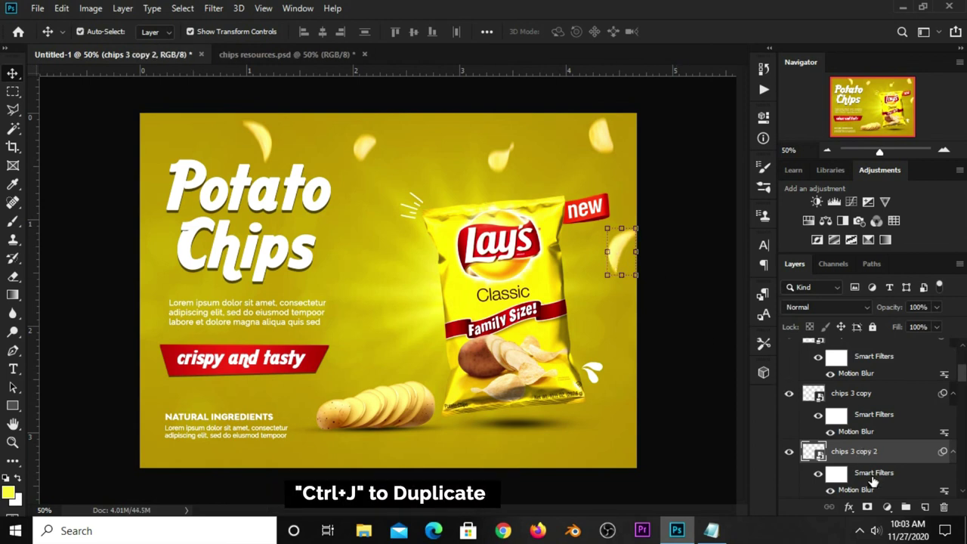
scroll(871, 450, "down", 1)
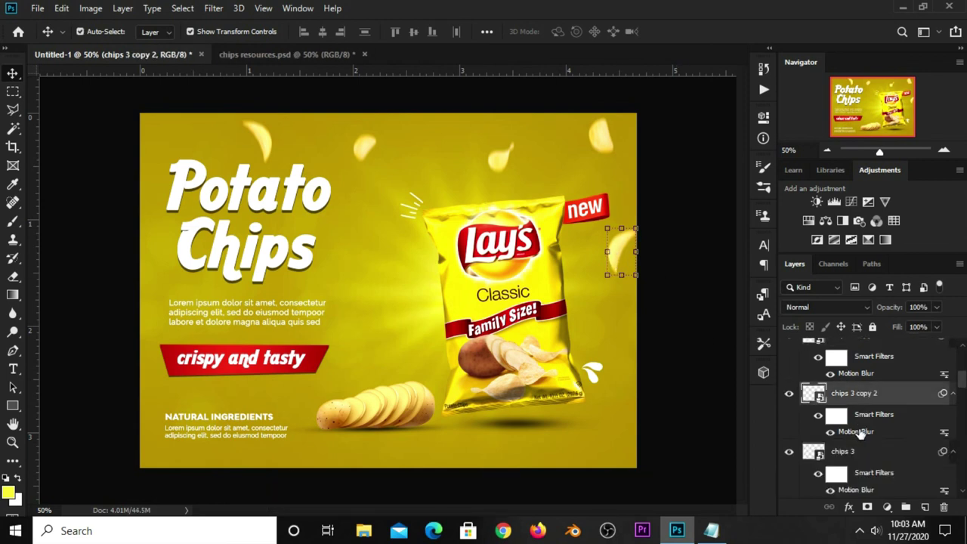
left_click(606, 227)
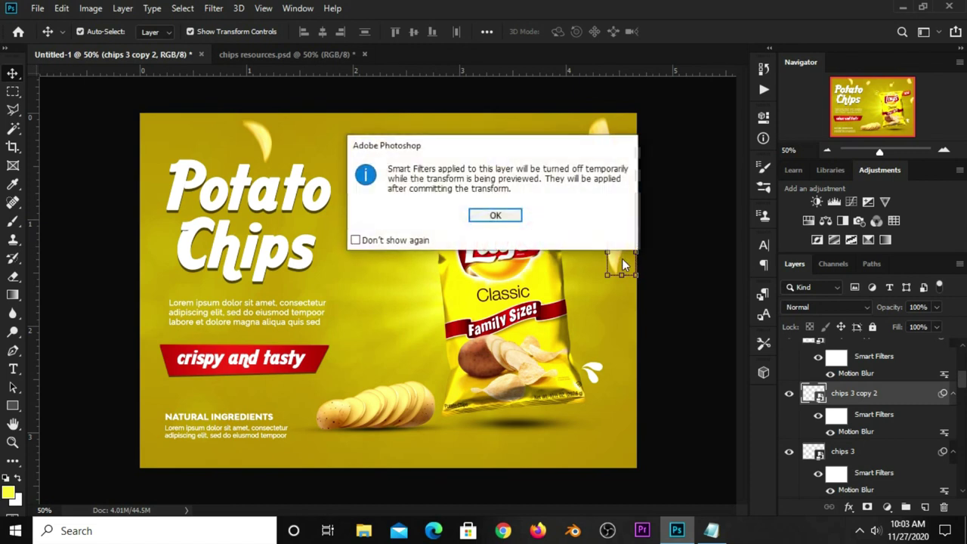
key("Return")
mouse_move(607, 227)
left_mouse_down()
mouse_move(615, 260)
mouse_move(451, 157)
left_mouse_up()
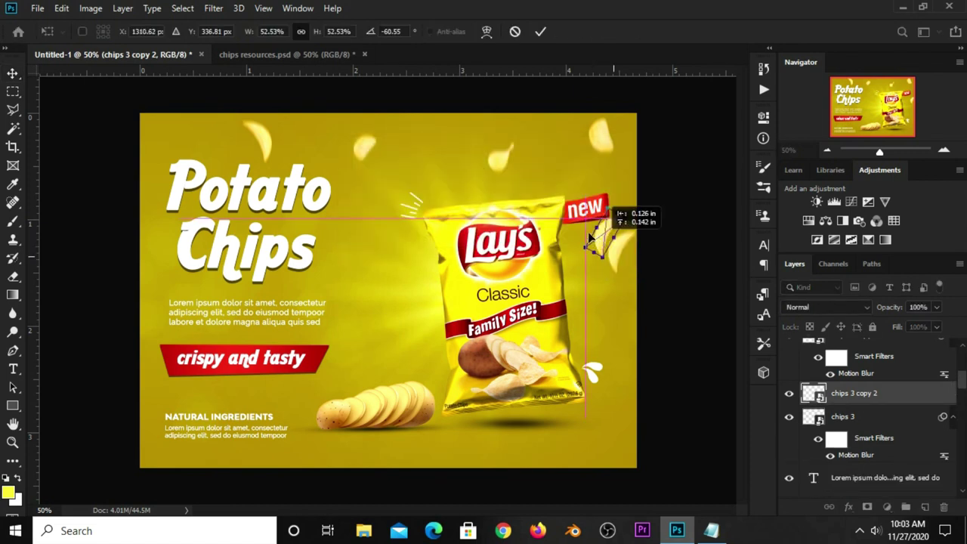
right_click(451, 157)
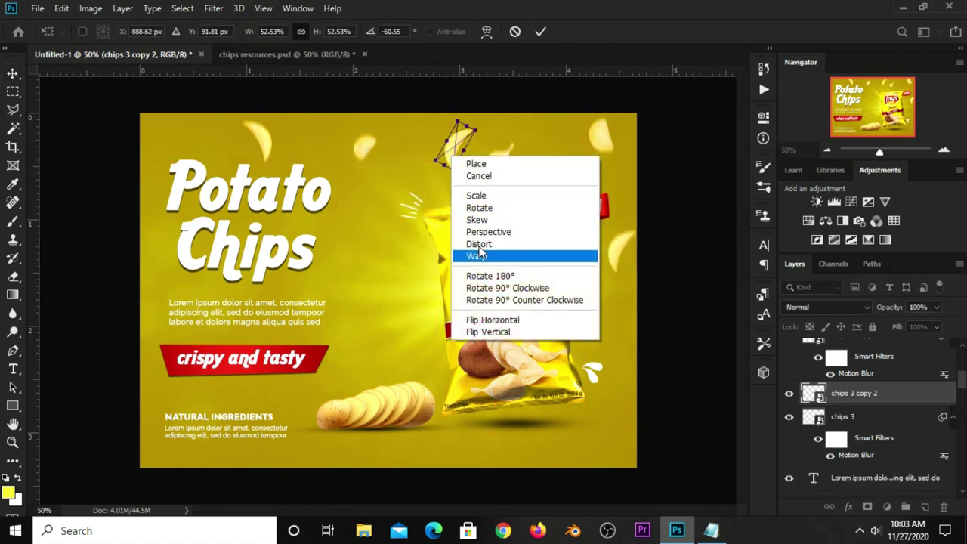
left_click(492, 288)
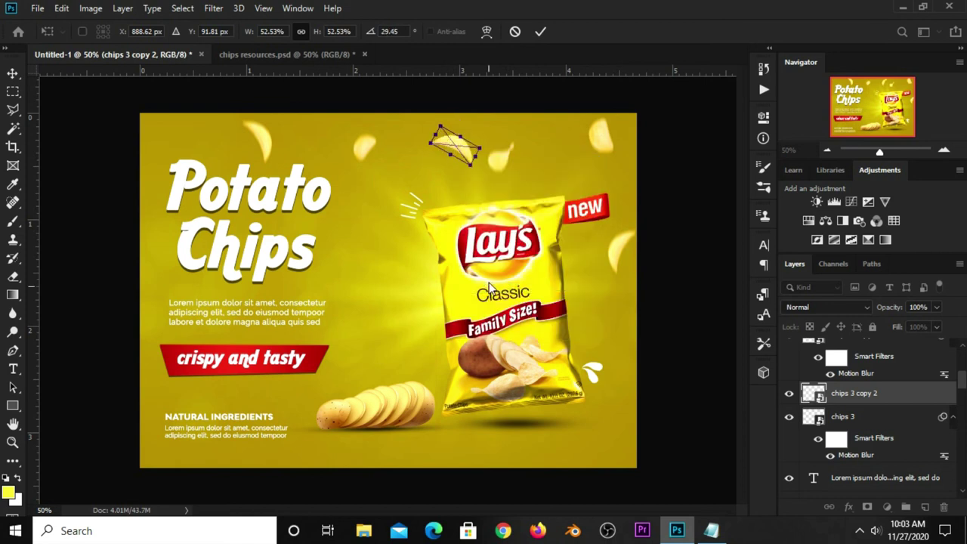
left_click(541, 32)
left_click_drag(459, 151, 442, 154)
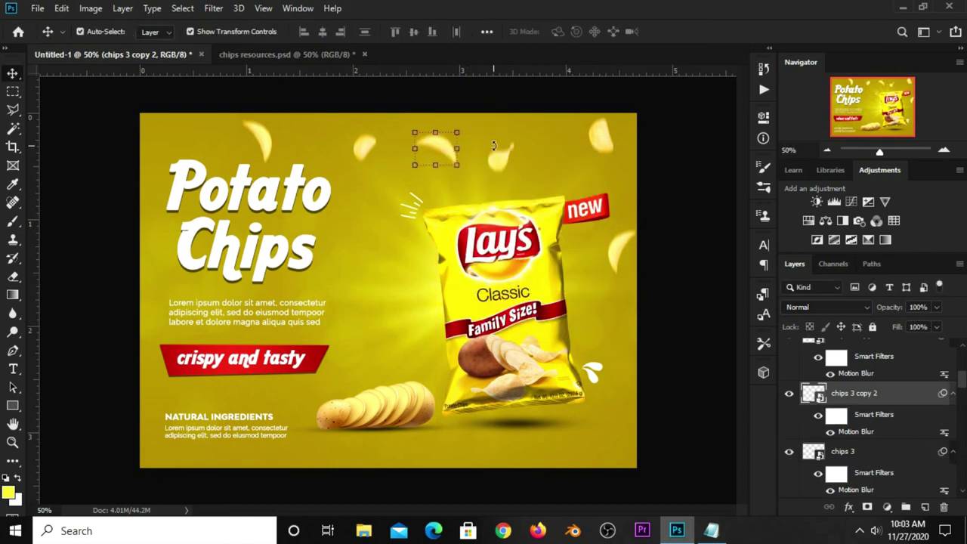
left_click_drag(505, 165, 529, 158)
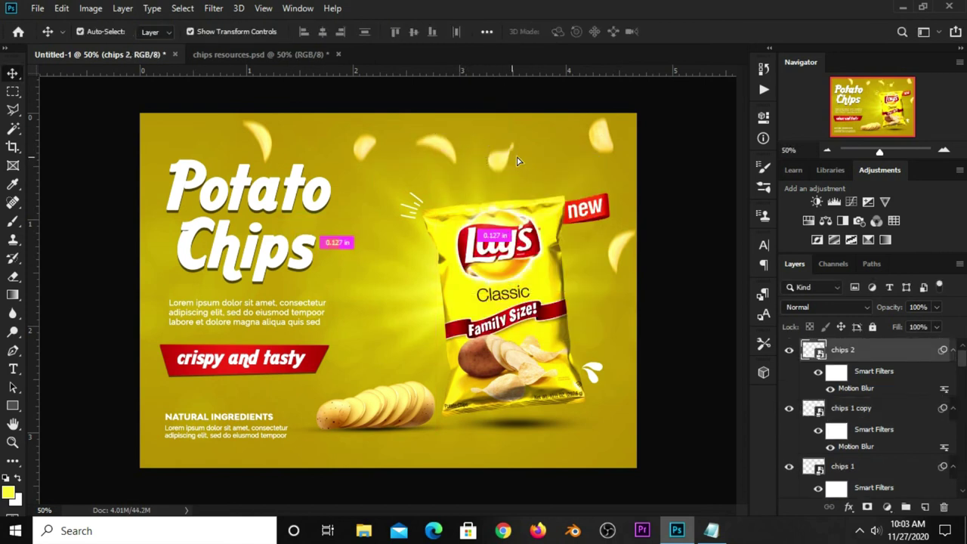
left_click(674, 214)
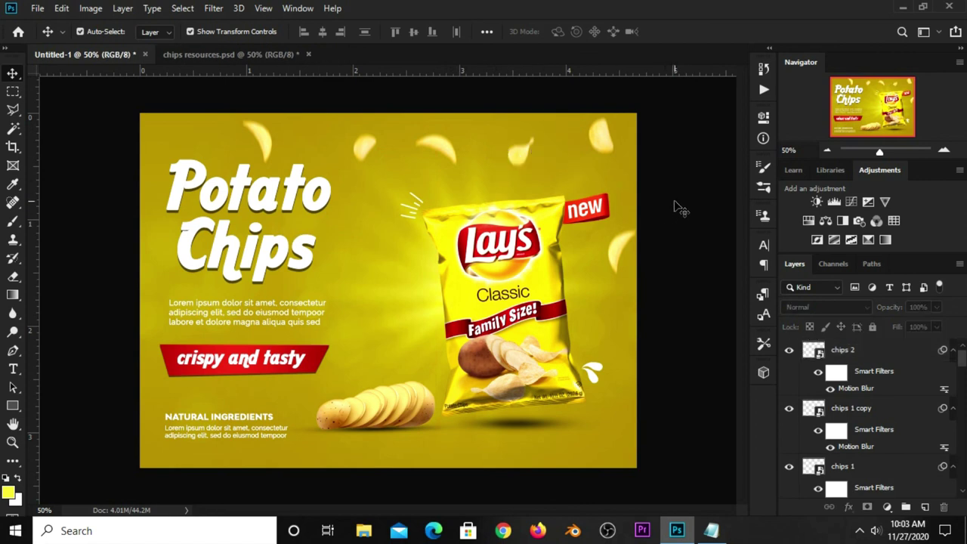
Scale the chips 1 chip to about 33% and move it to the poster's top edge
left_click(357, 151)
key("ctrl+t")
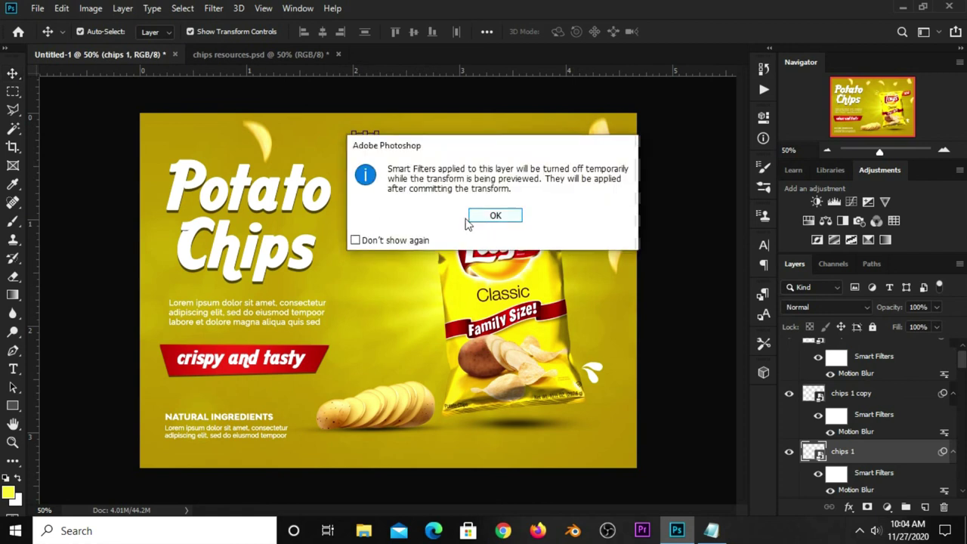
left_click(494, 215)
left_click_drag(359, 170, 360, 185)
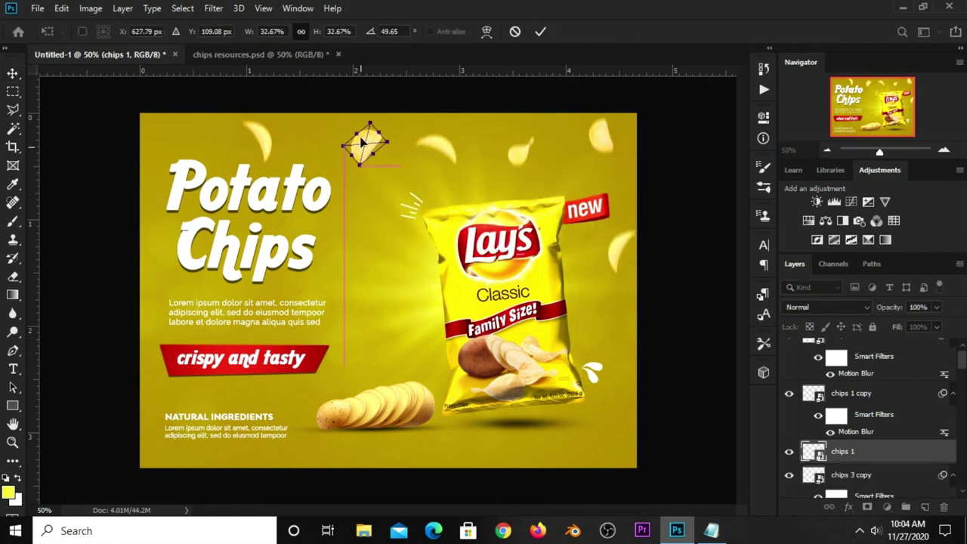
left_click_drag(361, 127, 359, 98)
left_click(540, 31)
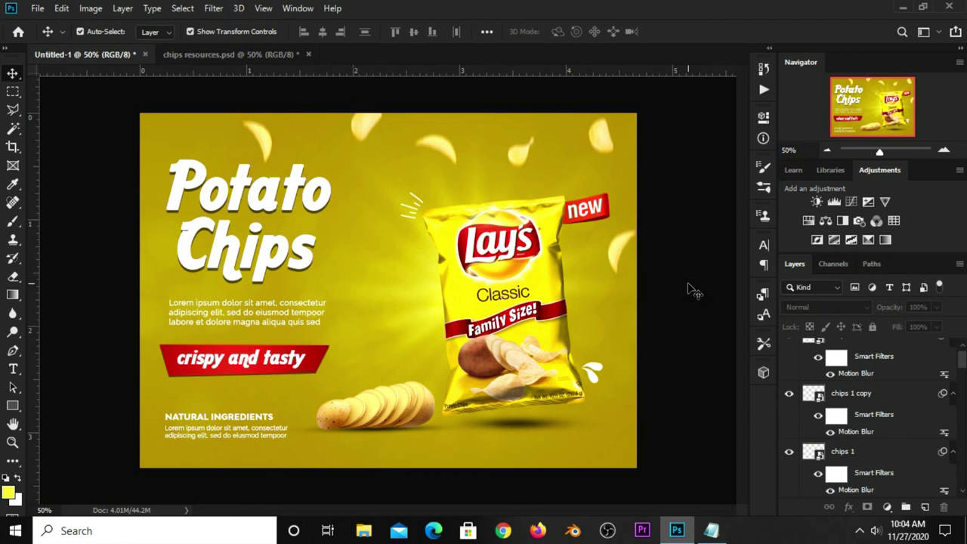
Add a Curves adjustment layer with the midpoint pulled down to darken the poster
left_click(887, 507)
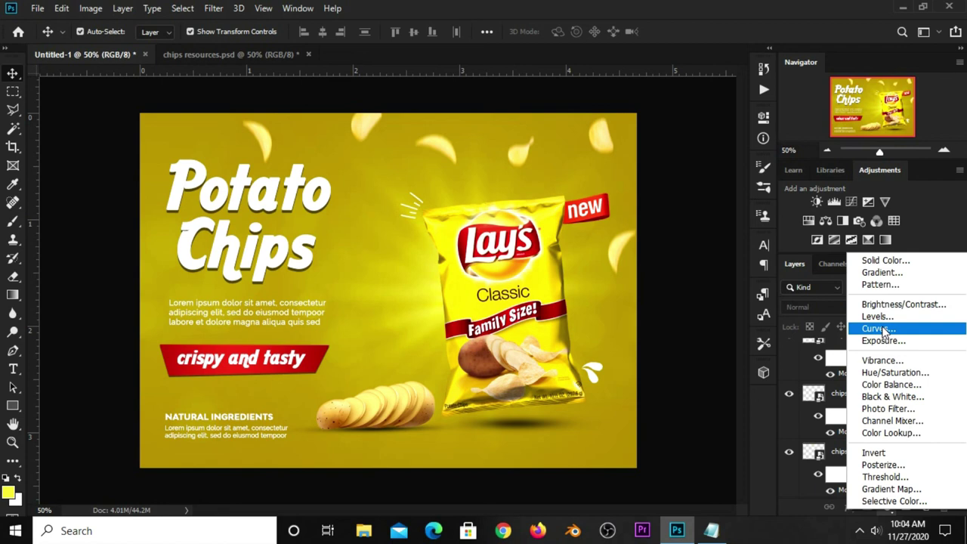
left_click(878, 328)
left_click(635, 290)
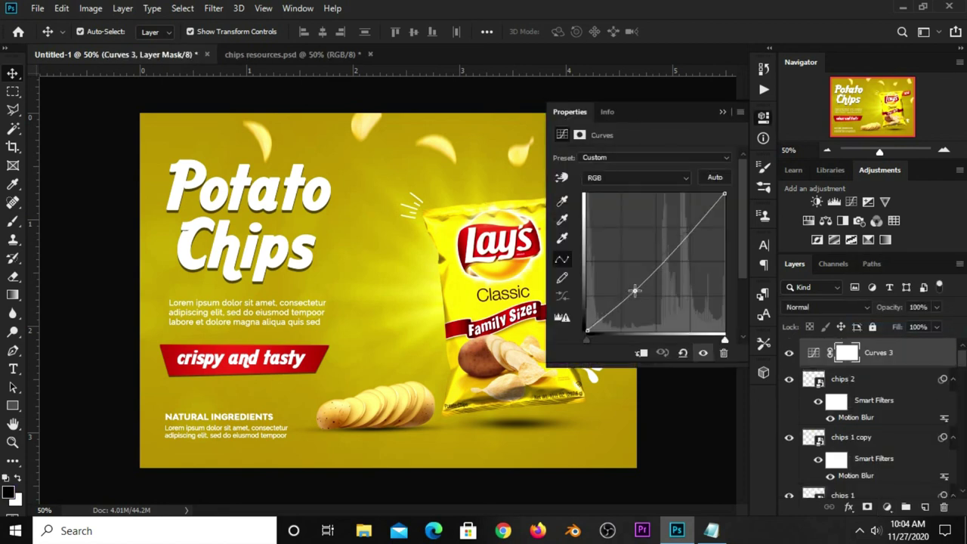
left_click(722, 112)
left_click(677, 274)
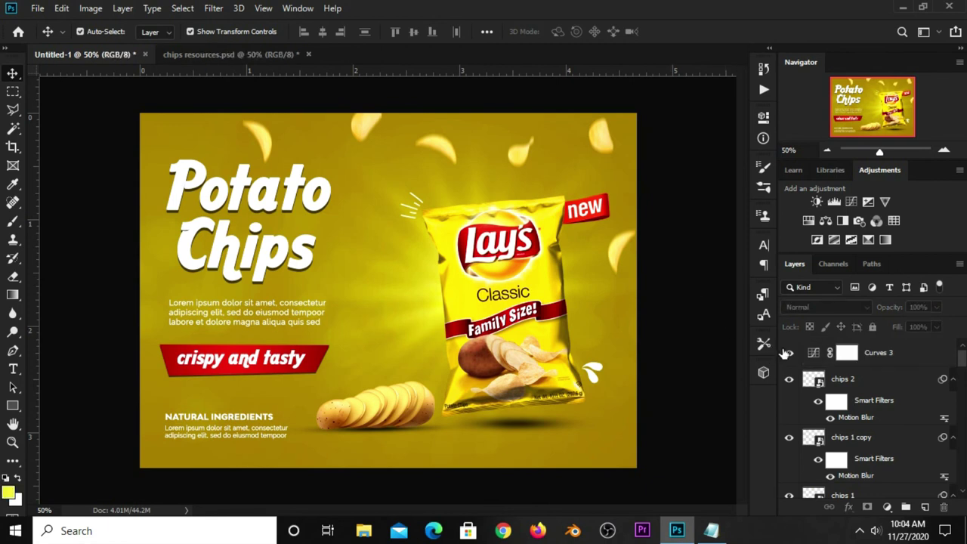
left_click(789, 353)
Select the left-side glow layer, Layer 5, and toggle it to check its effect
left_click(165, 278)
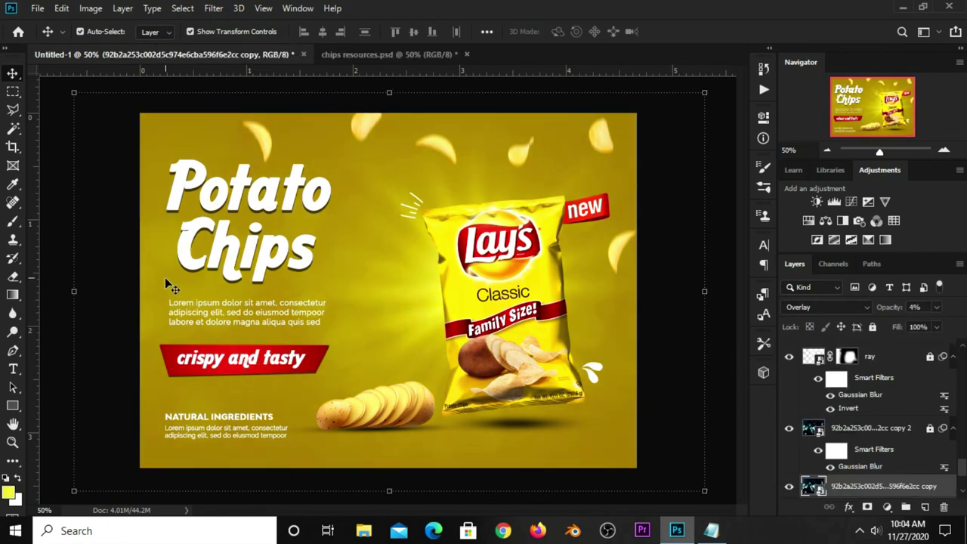
scroll(834, 440, "down", 3)
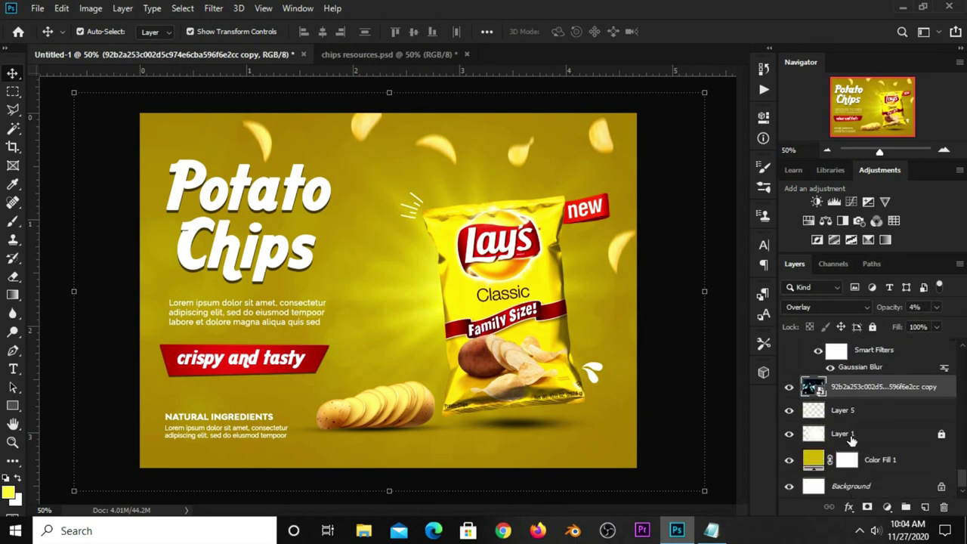
scroll(846, 441, "up", 2)
left_click(664, 375)
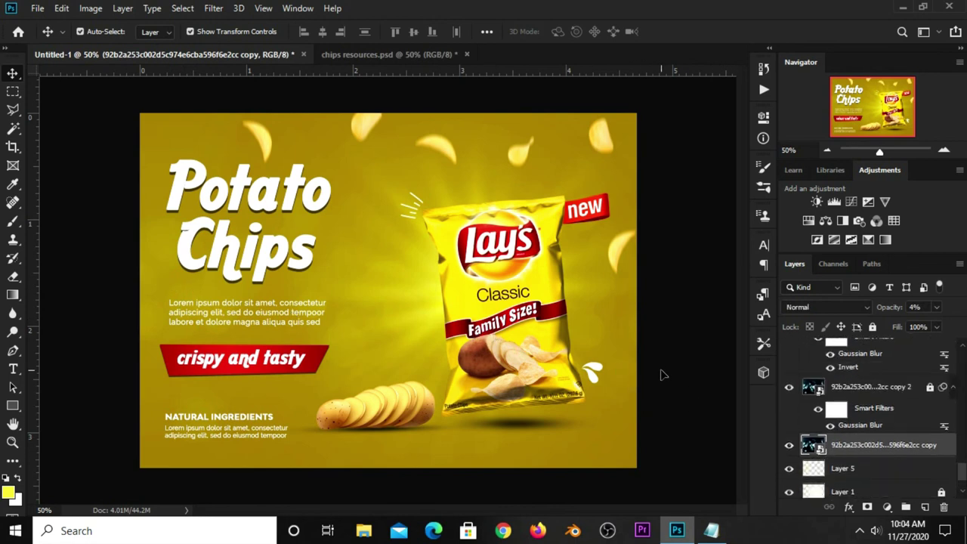
scroll(885, 438, "down", 2)
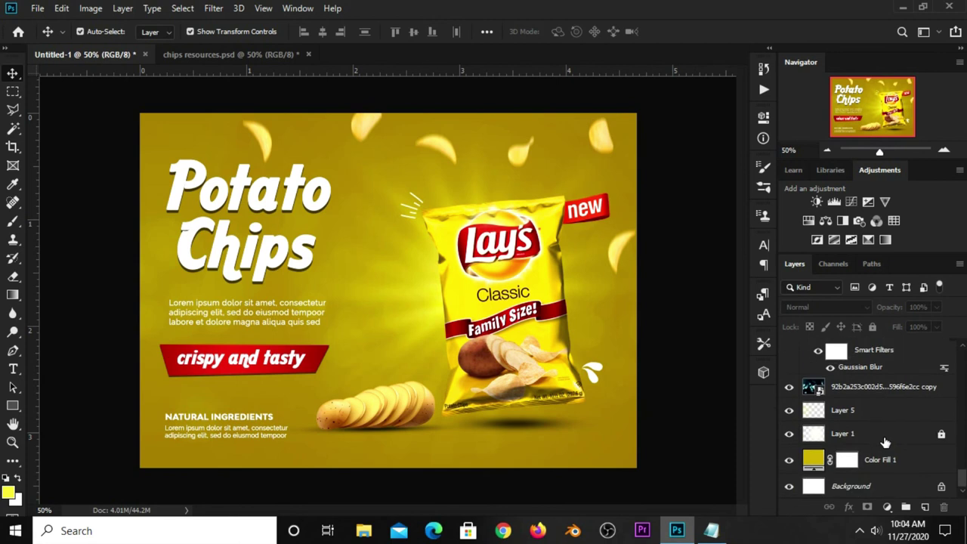
left_click(846, 411)
left_click(789, 412)
left_click(789, 411)
Raise Layer 5's opacity from 66% to 77%
left_click(936, 307)
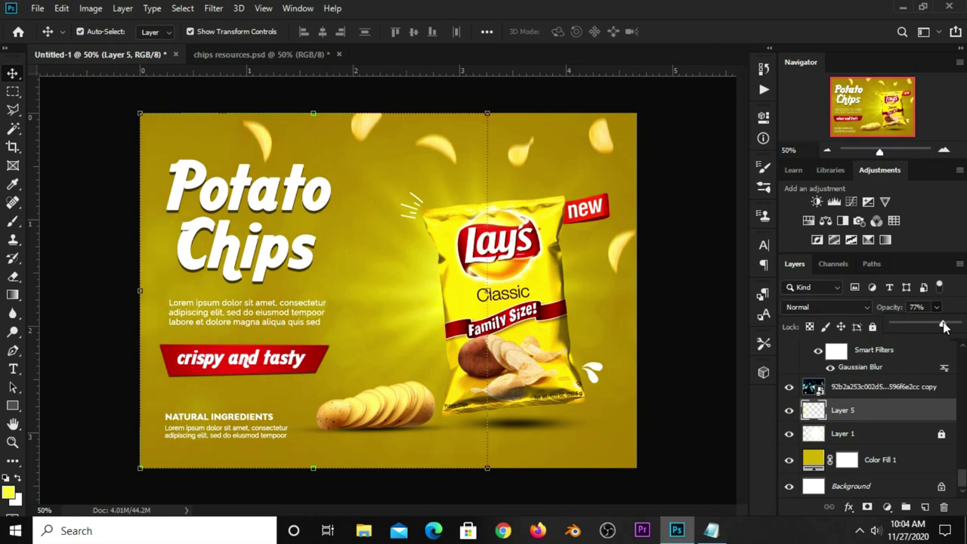
left_click(794, 418)
left_click(789, 412)
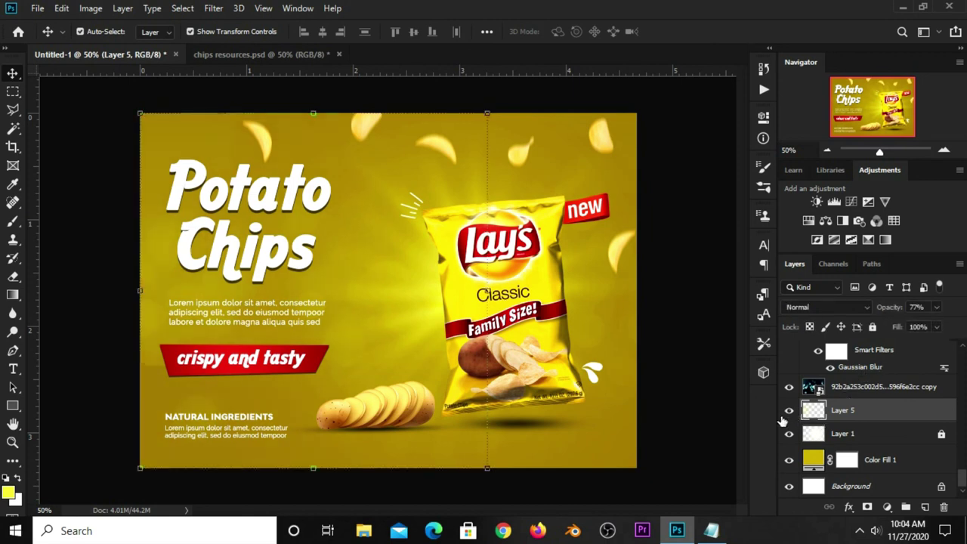
left_click(710, 382)
scroll(696, 379, "up", 1)
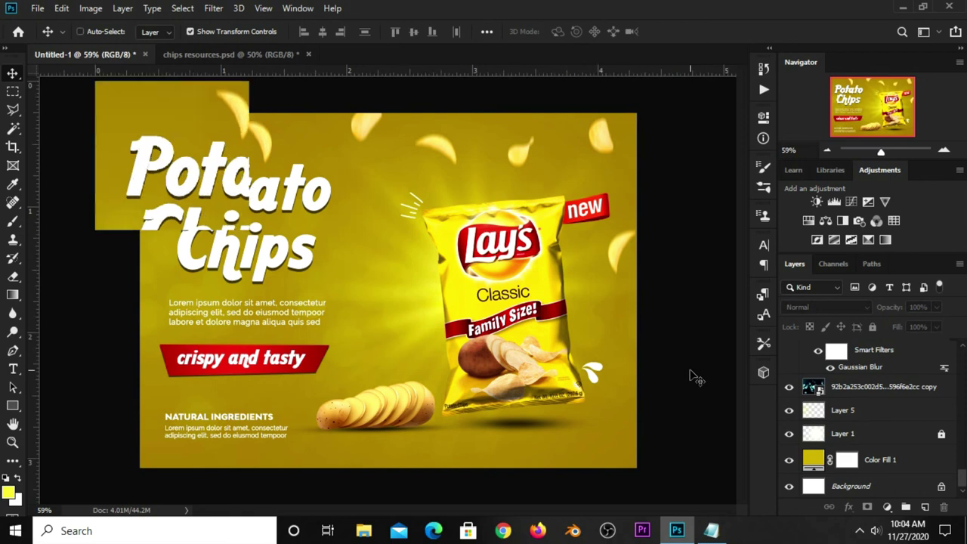
scroll(691, 374, "up", 2)
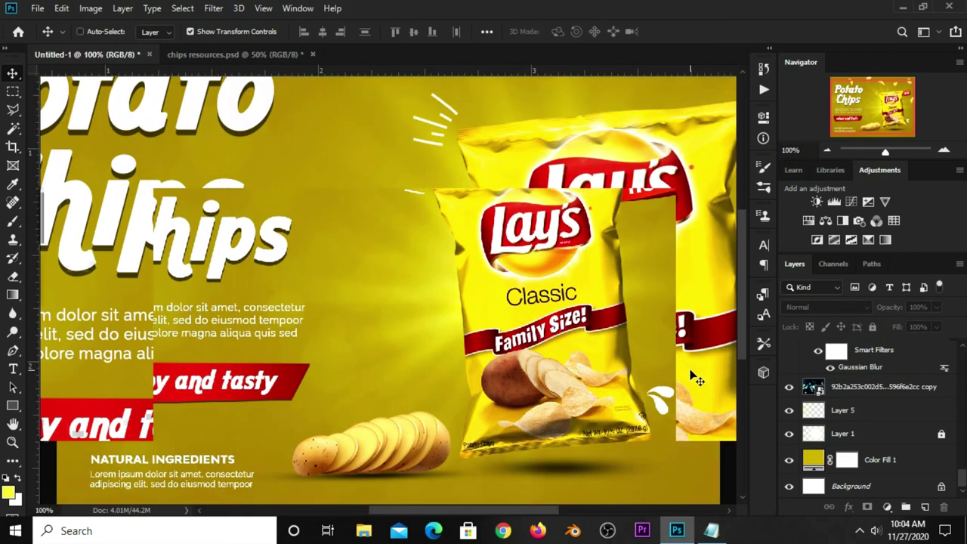
scroll(691, 374, "down", 2)
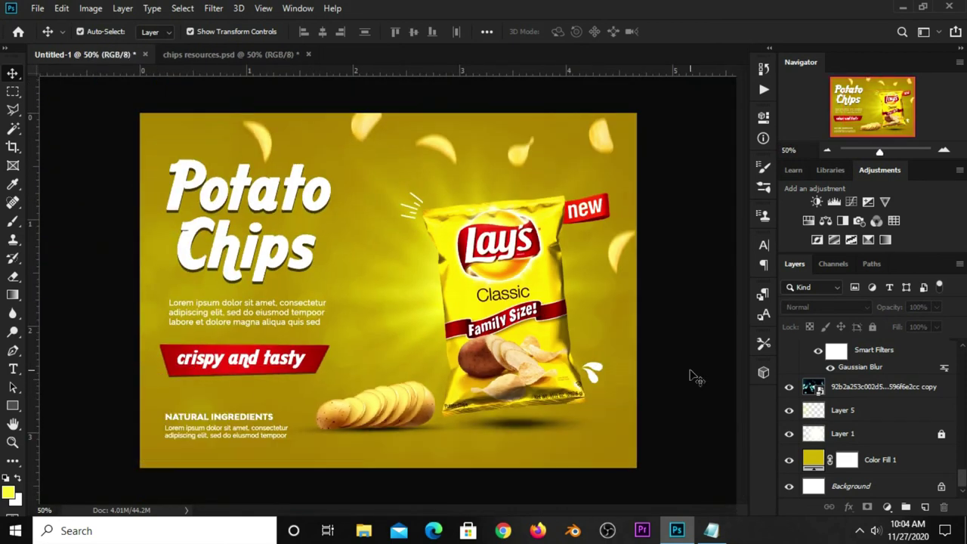